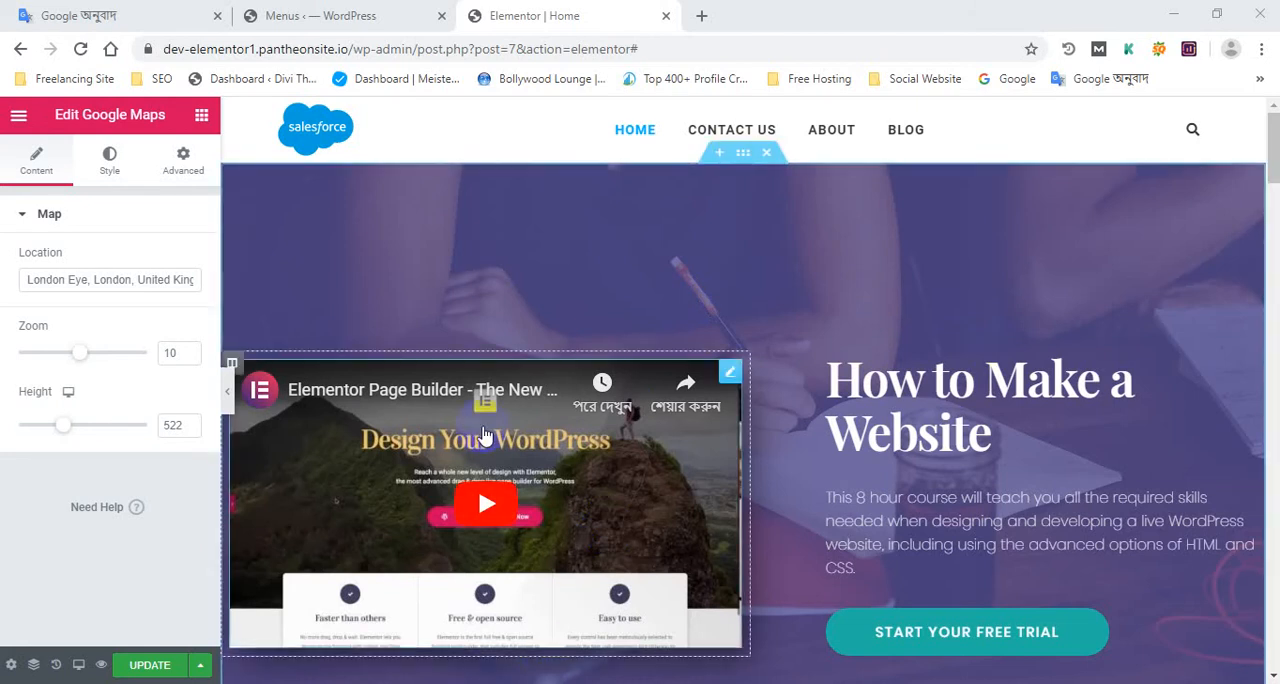
# Look through the home page from the hero section to the map and back
pyautogui.scroll(-3, 612, 450)
pyautogui.scroll(-15, 612, 450)
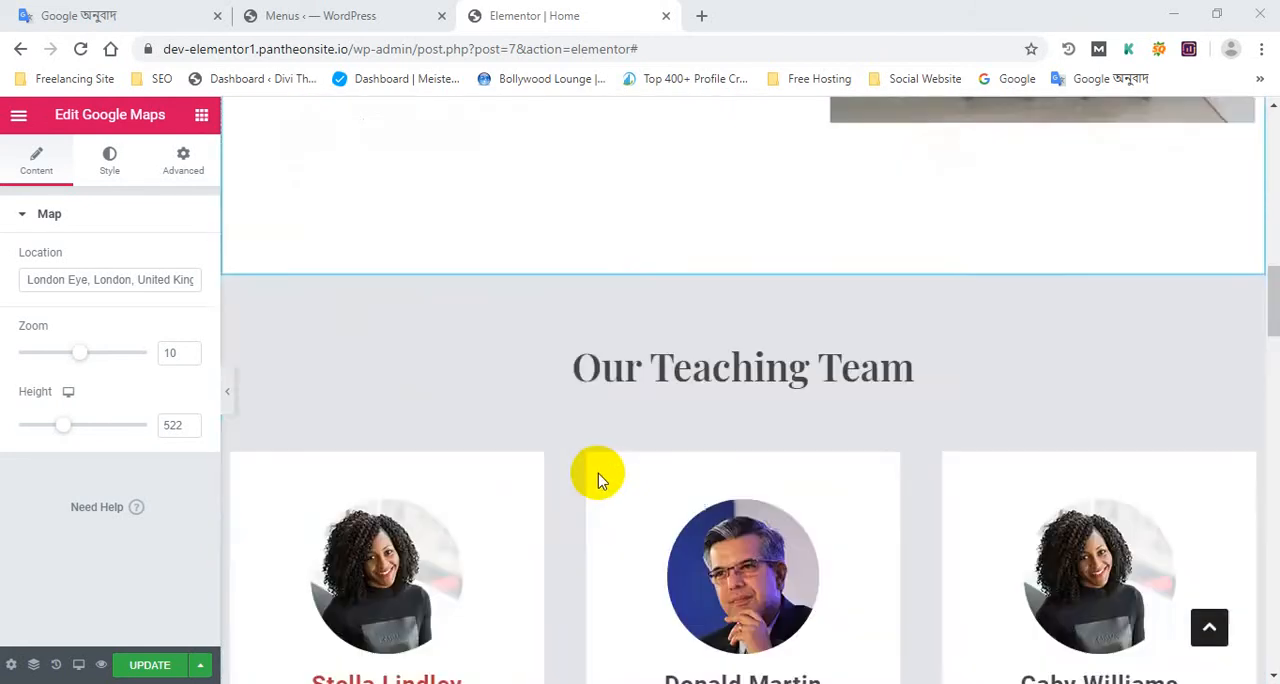
pyautogui.scroll(-15, 595, 482)
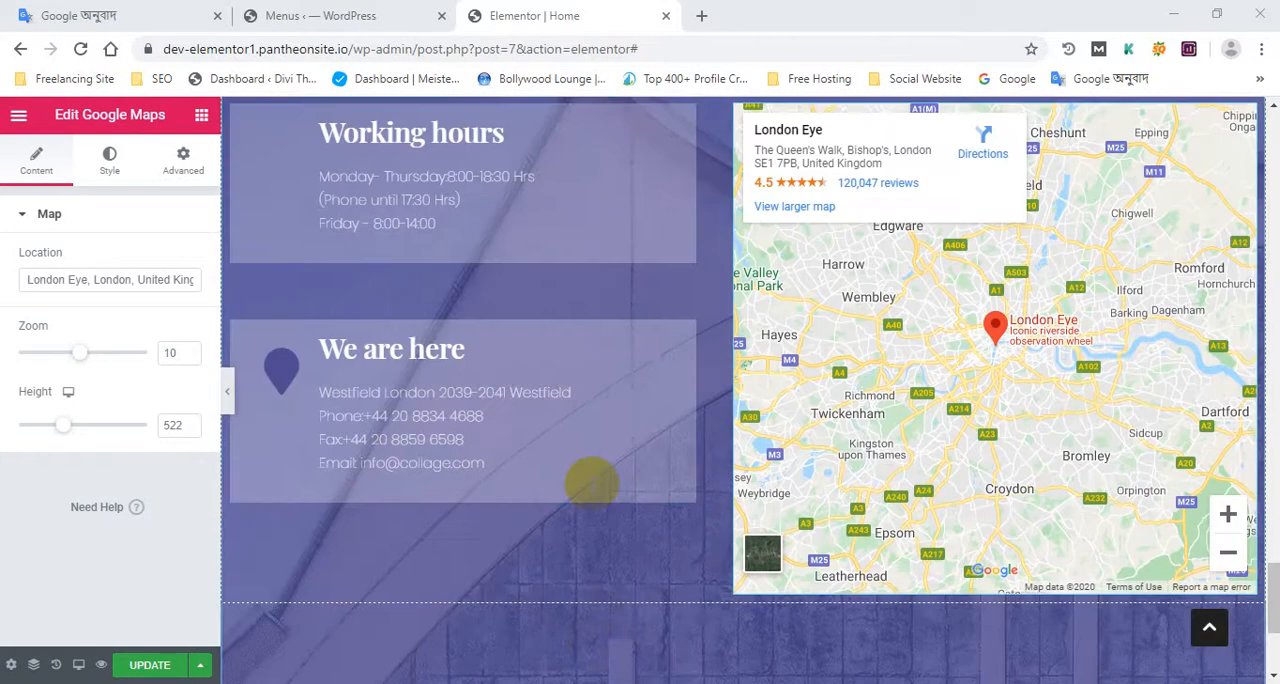
pyautogui.scroll(10, 594, 494)
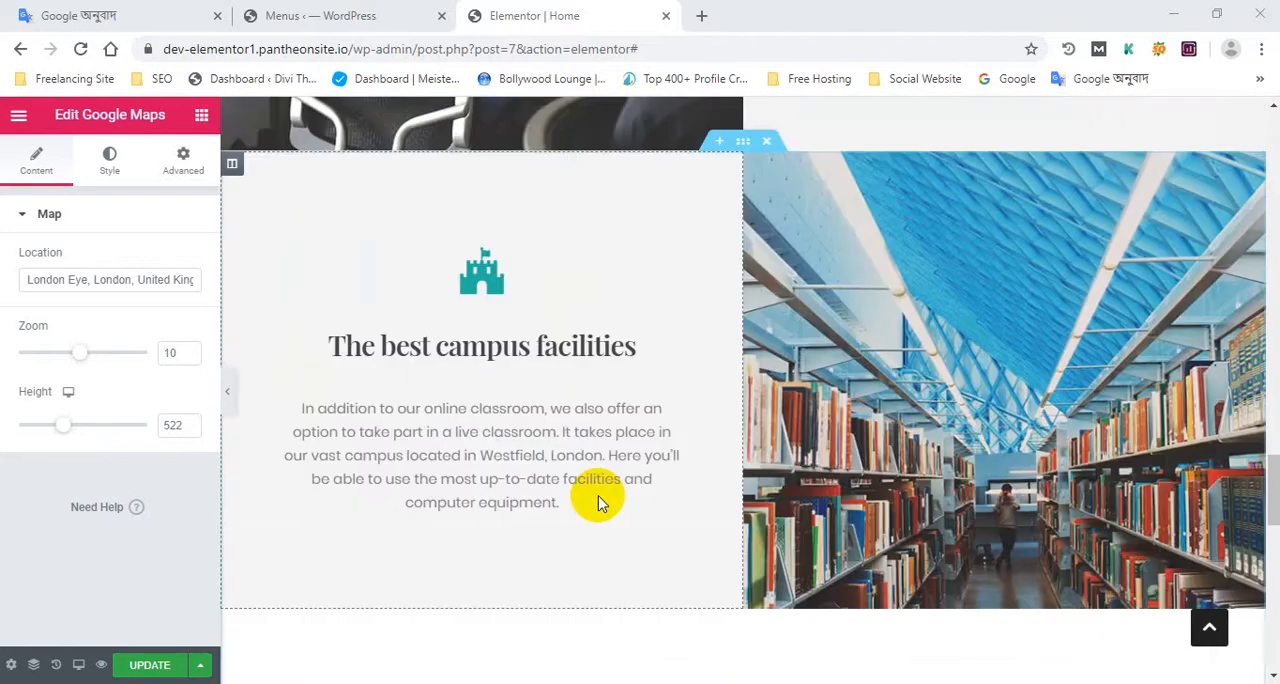
pyautogui.scroll(15, 598, 500)
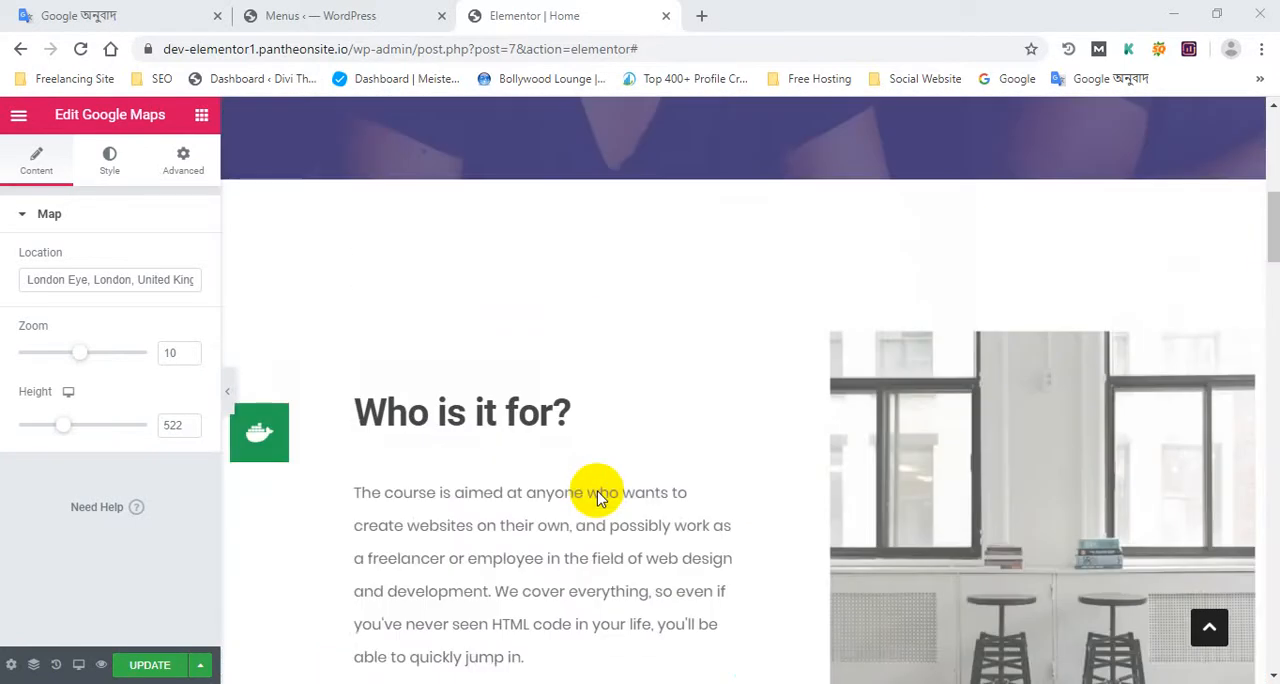
pyautogui.scroll(3, 597, 495)
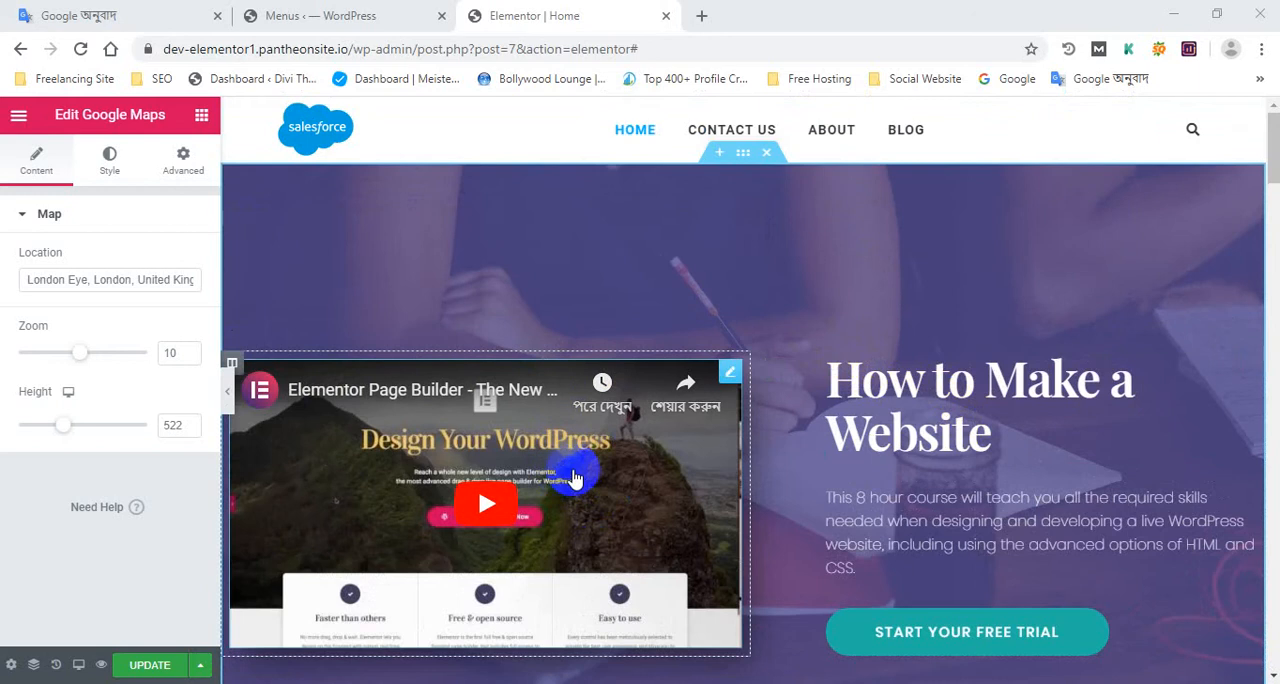
# Examine the Our Teaching Team section of the home page, including its three member cards
pyautogui.scroll(-15, 700, 510)
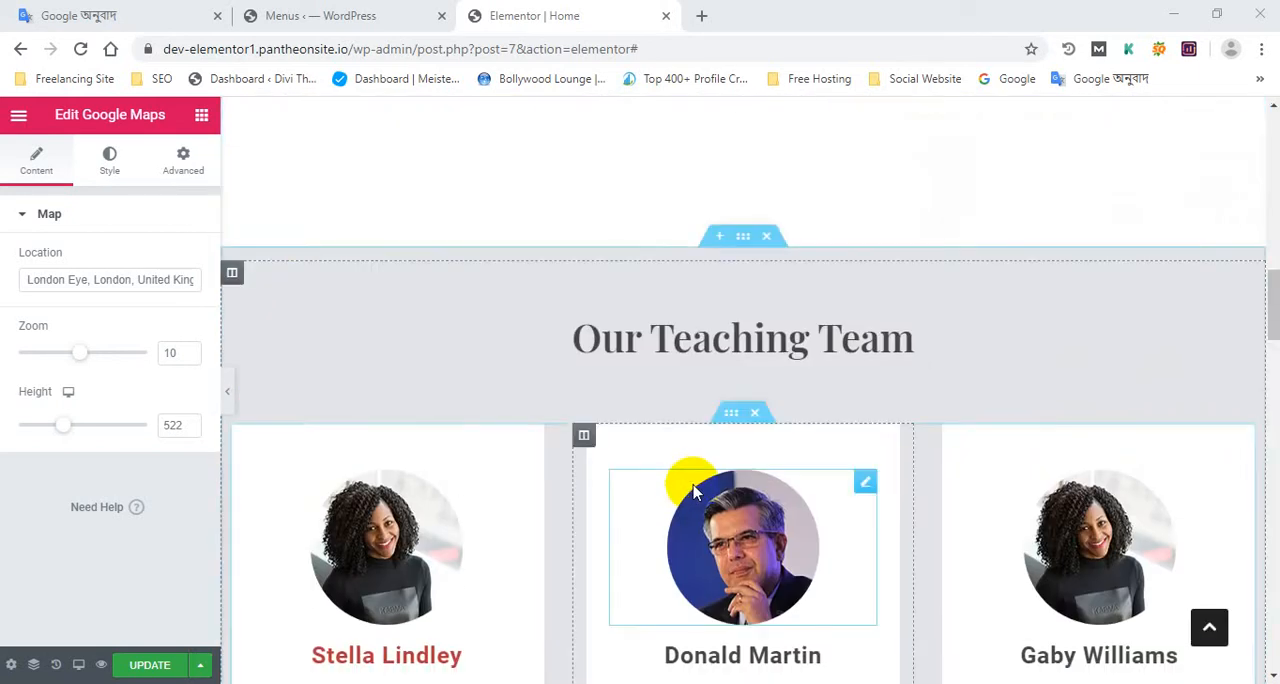
pyautogui.scroll(6, 697, 494)
pyautogui.scroll(-2, 697, 490)
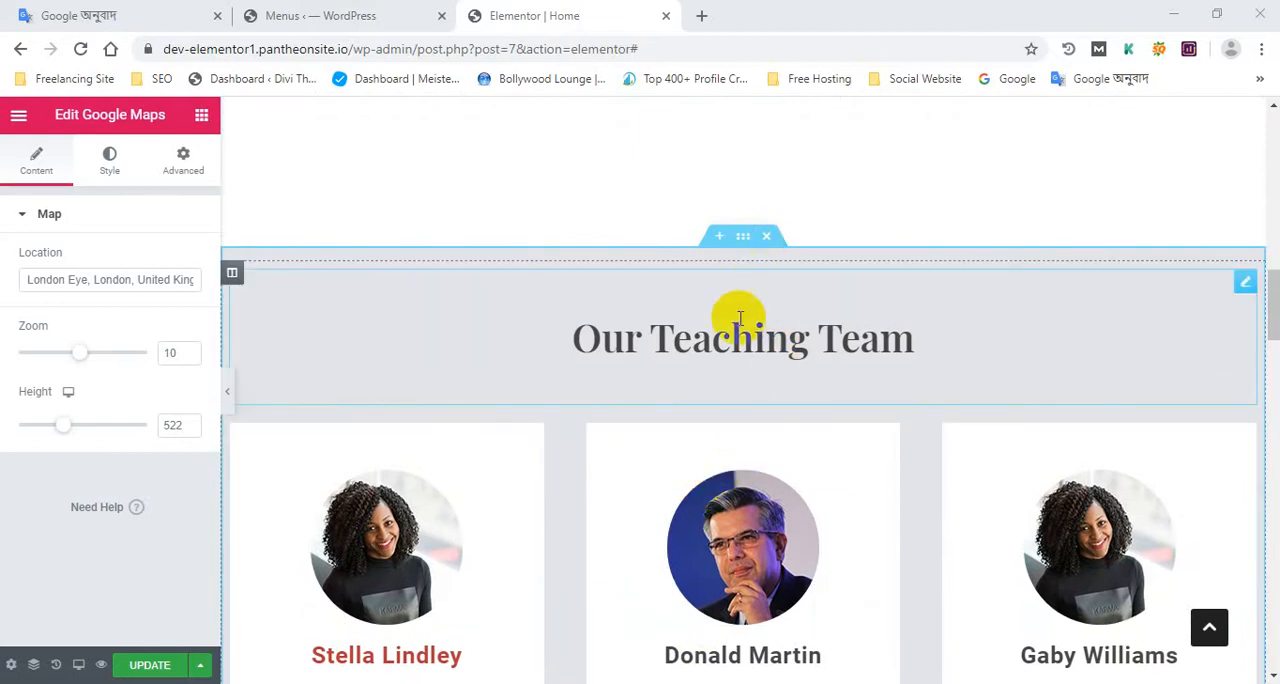
pyautogui.scroll(-4, 749, 340)
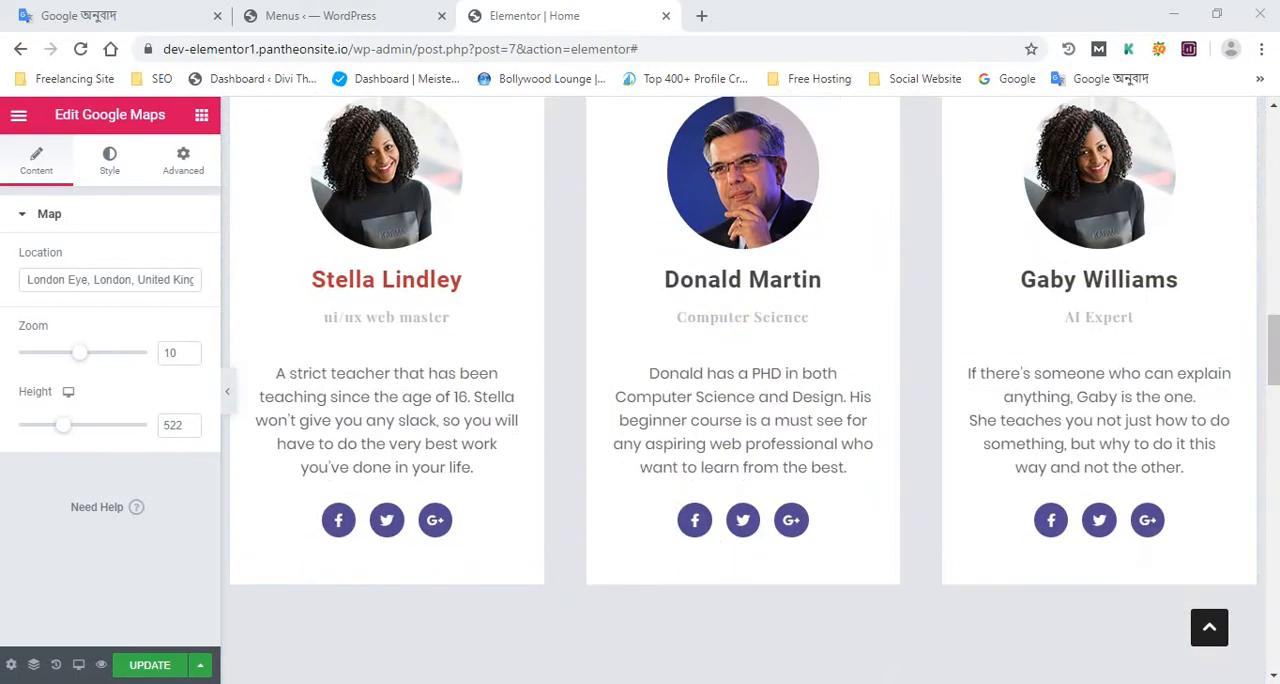
pyautogui.scroll(1, 922, 428)
pyautogui.scroll(4, 922, 428)
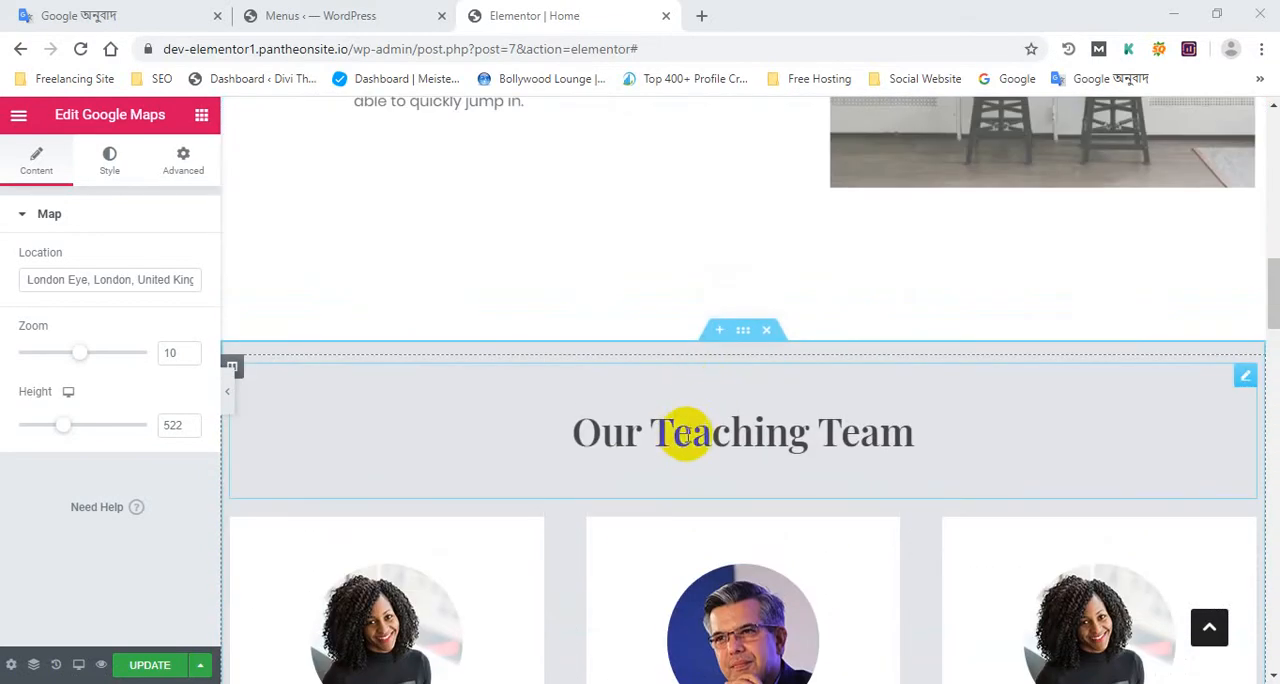
pyautogui.scroll(-3, 712, 470)
pyautogui.scroll(-4, 720, 485)
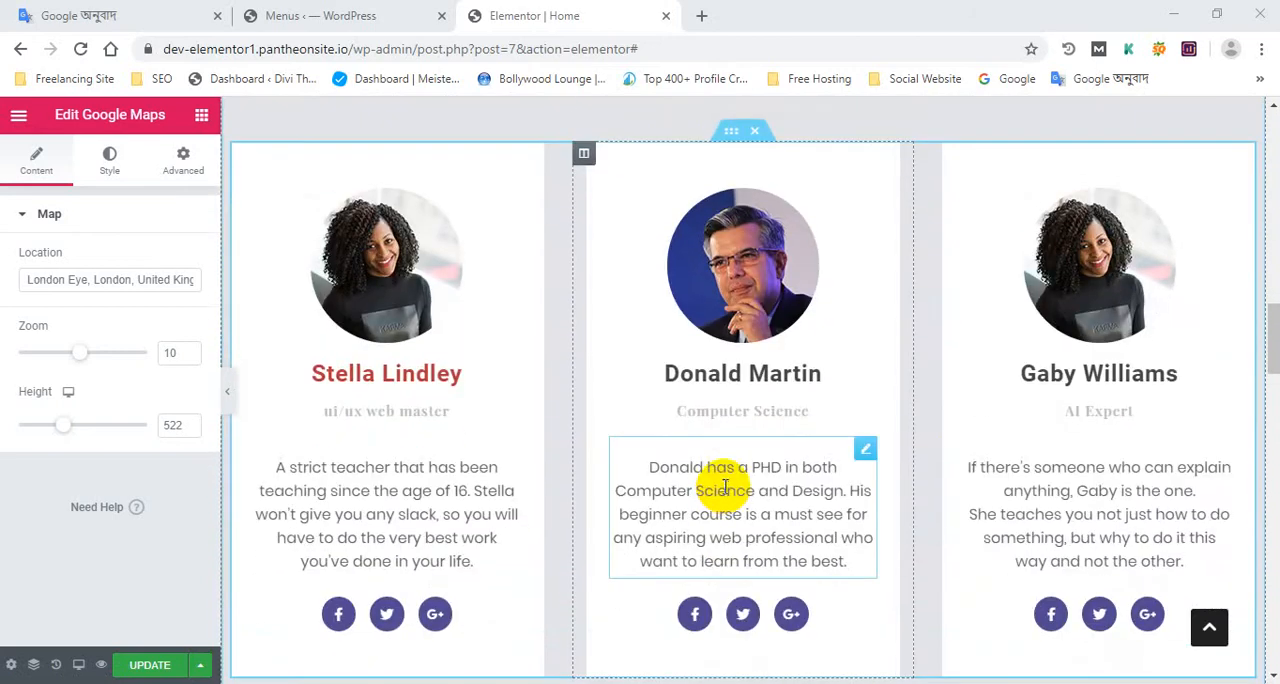
pyautogui.scroll(3, 727, 487)
pyautogui.scroll(4, 757, 263)
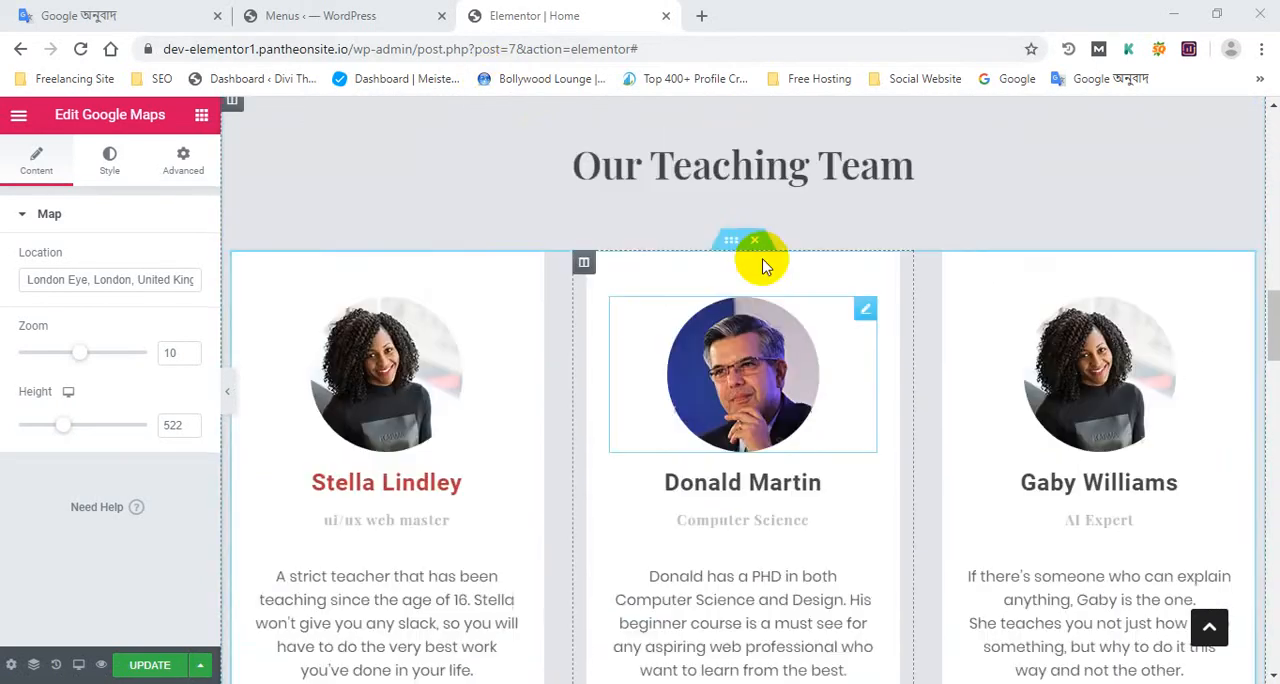
pyautogui.click(297, 10)
pyautogui.click(534, 15)
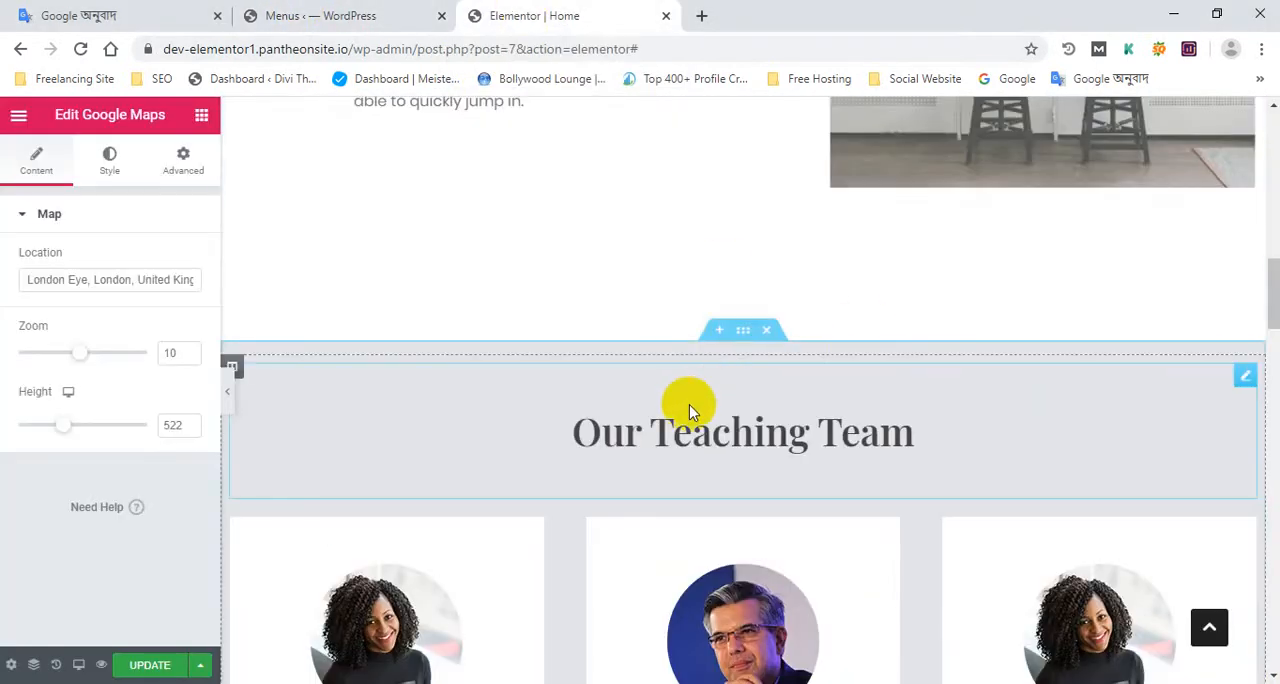
# Copy the "Our Teaching Team" heading on the home page
pyautogui.moveTo(595, 432); pyautogui.dragTo(898, 443)
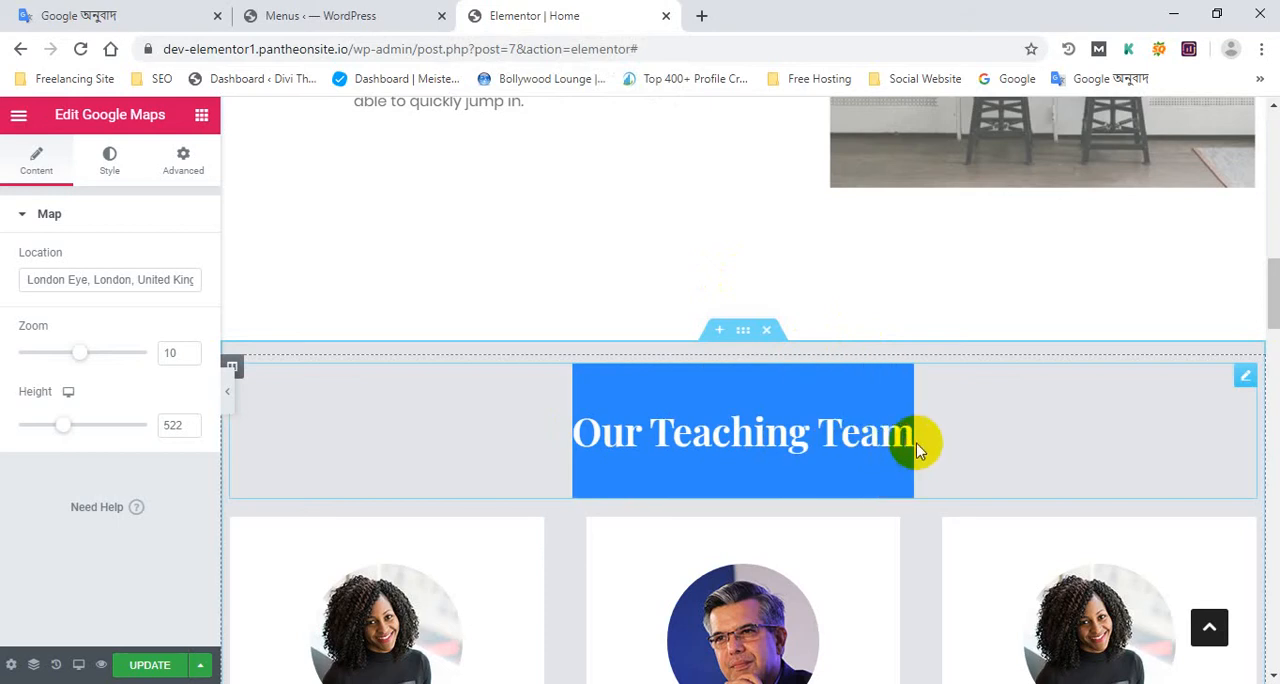
pyautogui.rightClick(857, 421)
pyautogui.press('Escape')
pyautogui.rightClick(808, 440)
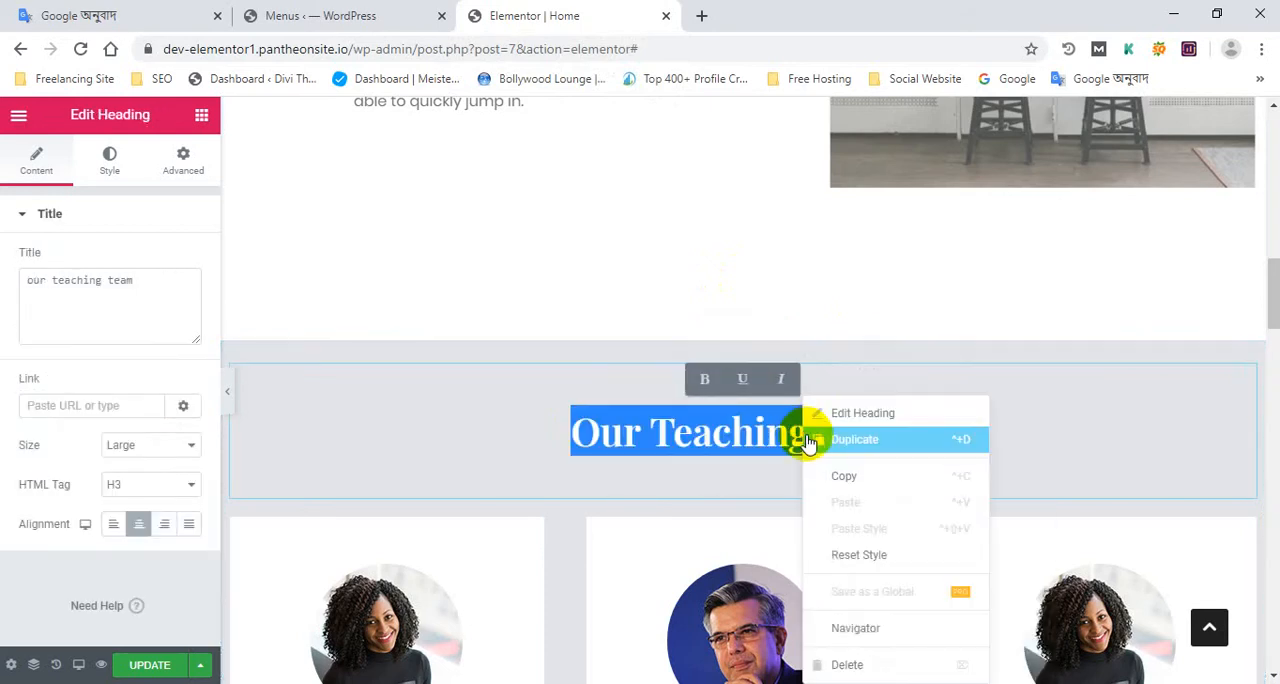
pyautogui.click(840, 477)
# Switch to the WordPress dashboard and start a new page
pyautogui.click(348, 8)
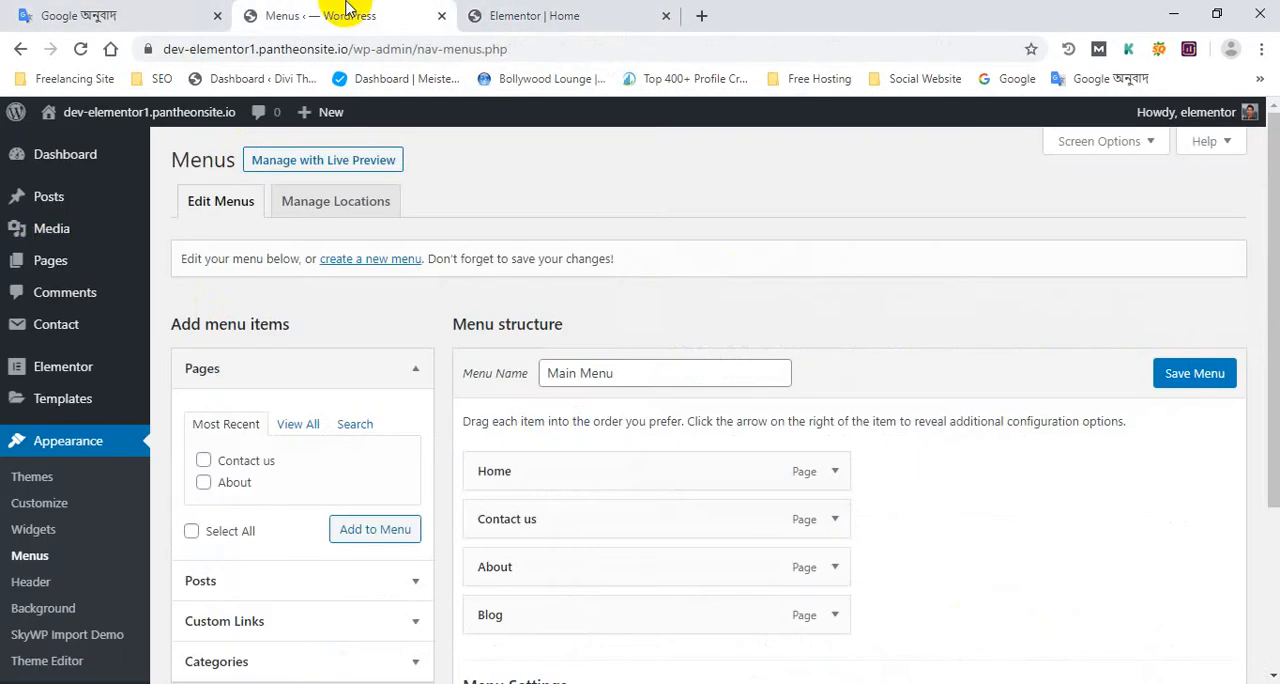
pyautogui.moveTo(51, 263)
pyautogui.click(180, 290)
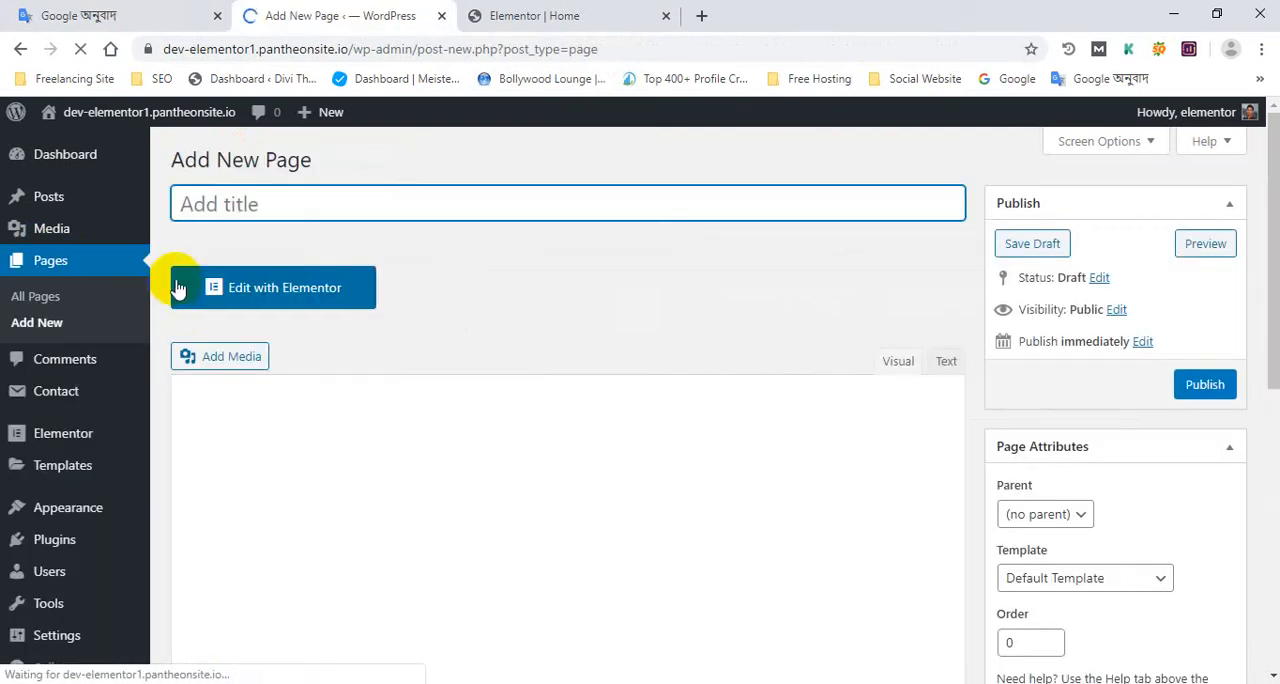
# Title the new page "Our Team", clearing any wrongly pasted text from the title
pyautogui.rightClick(258, 200)
pyautogui.click(301, 337)
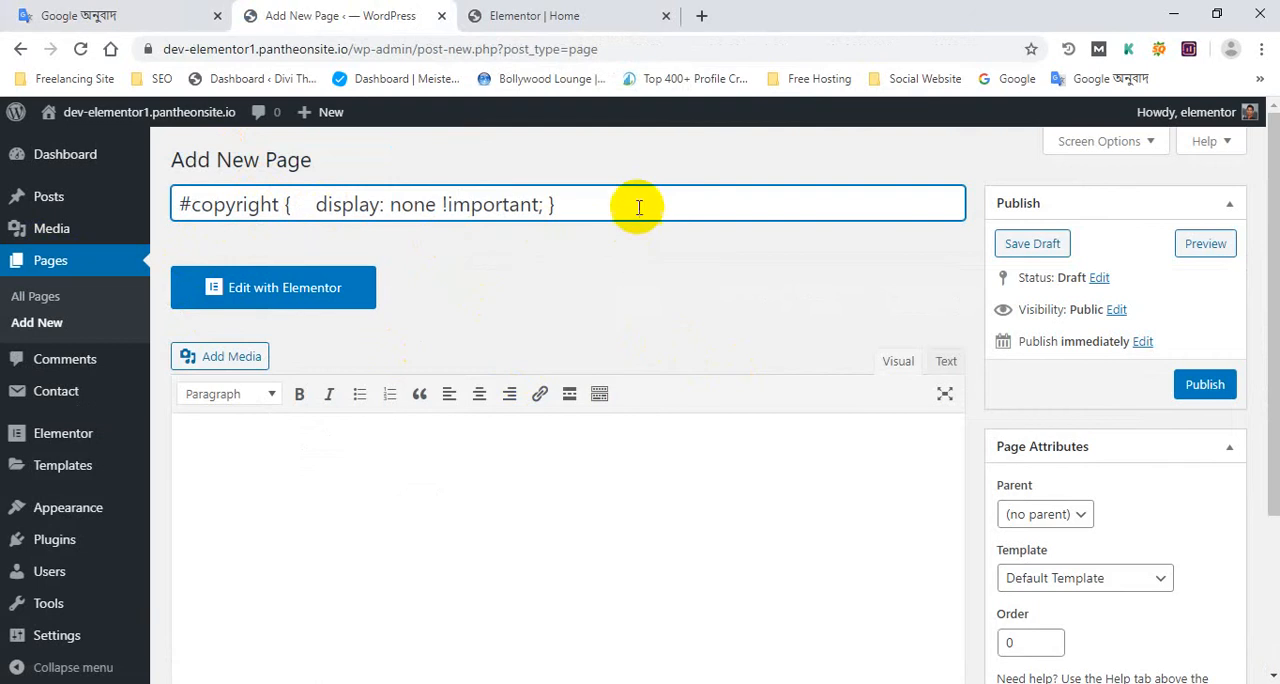
pyautogui.moveTo(634, 206); pyautogui.dragTo(171, 157)
pyautogui.click(380, 206)
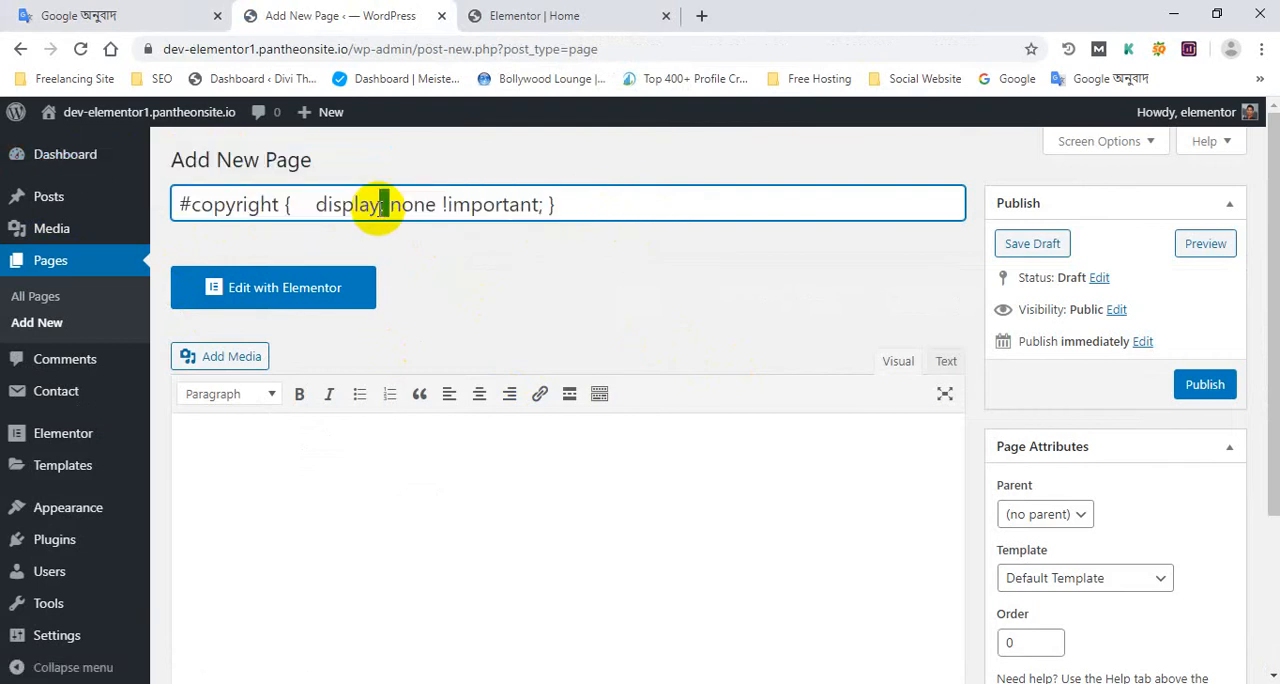
pyautogui.hotkey('ctrl', 'a')
pyautogui.hotkey('ctrl', 'x')
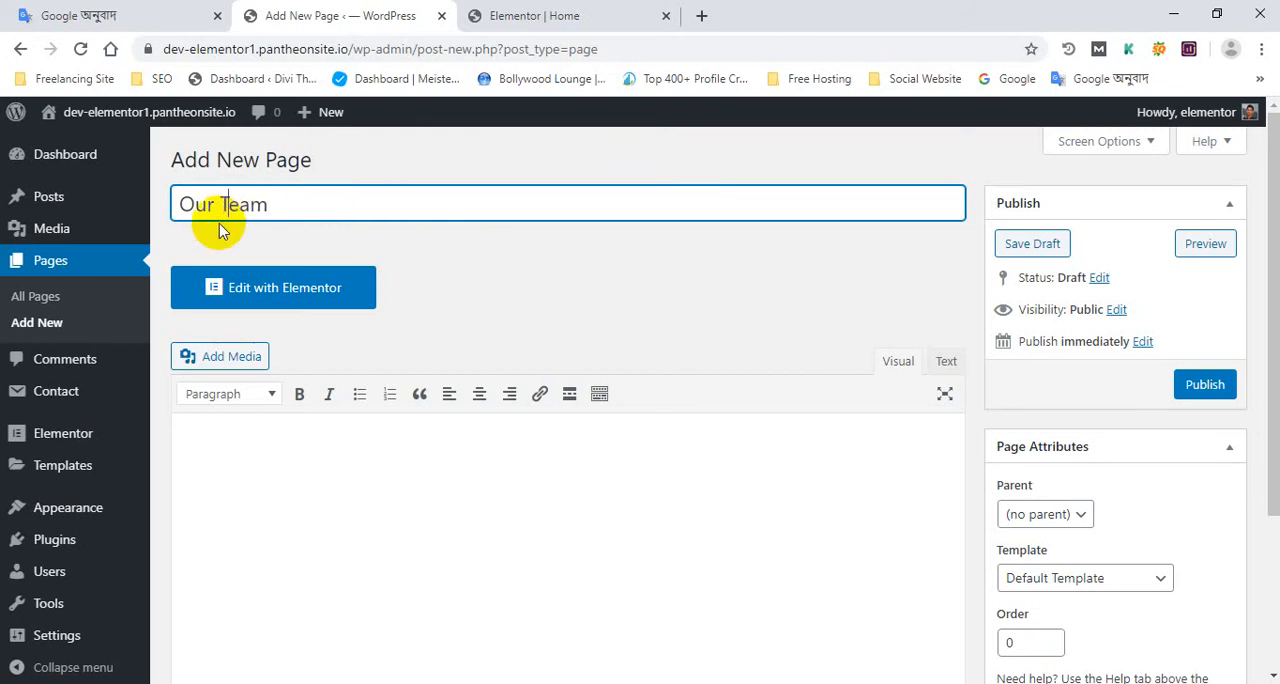
# Assign the Full Width For Elementor template to the Our Team page and publish it
pyautogui.scroll(-2, 1066, 529)
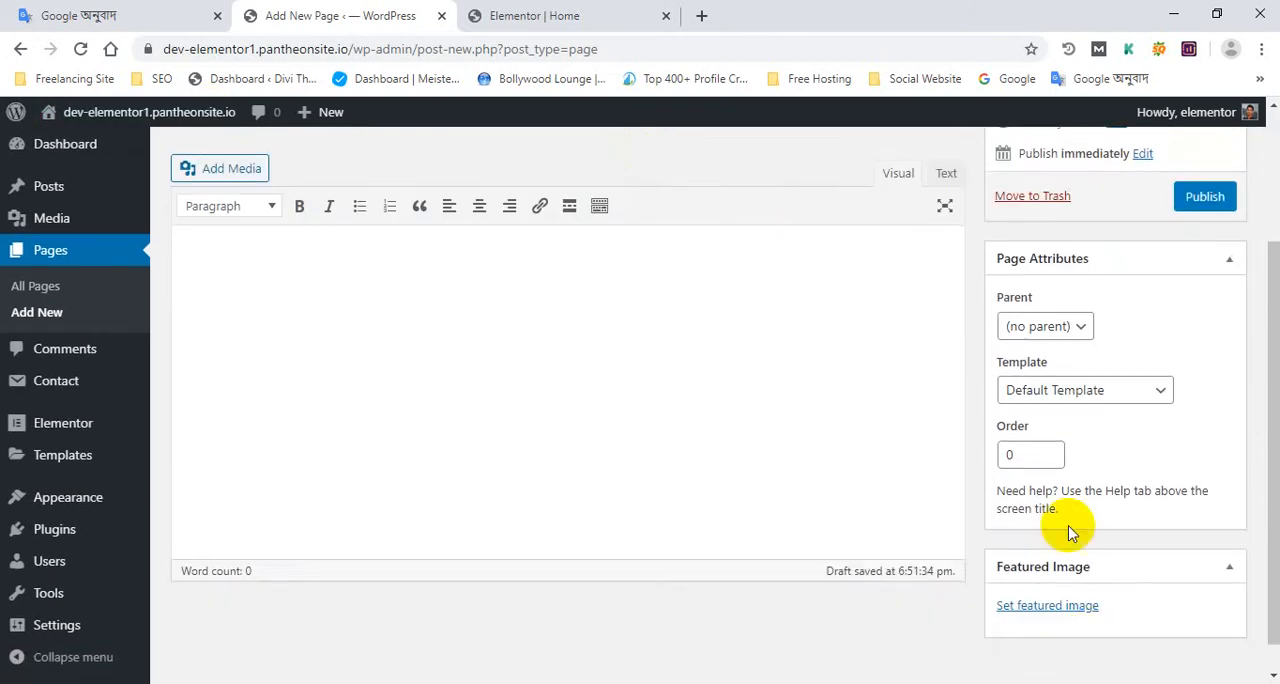
pyautogui.click(1094, 392)
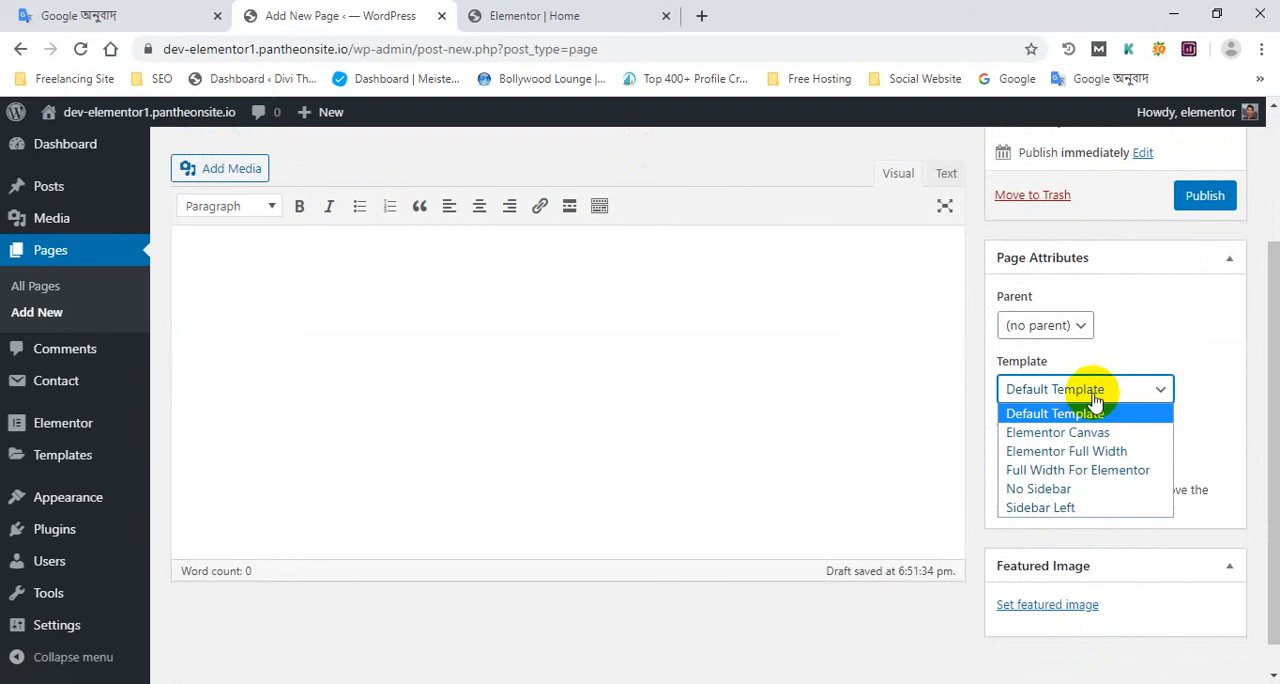
pyautogui.click(1043, 470)
pyautogui.click(1203, 196)
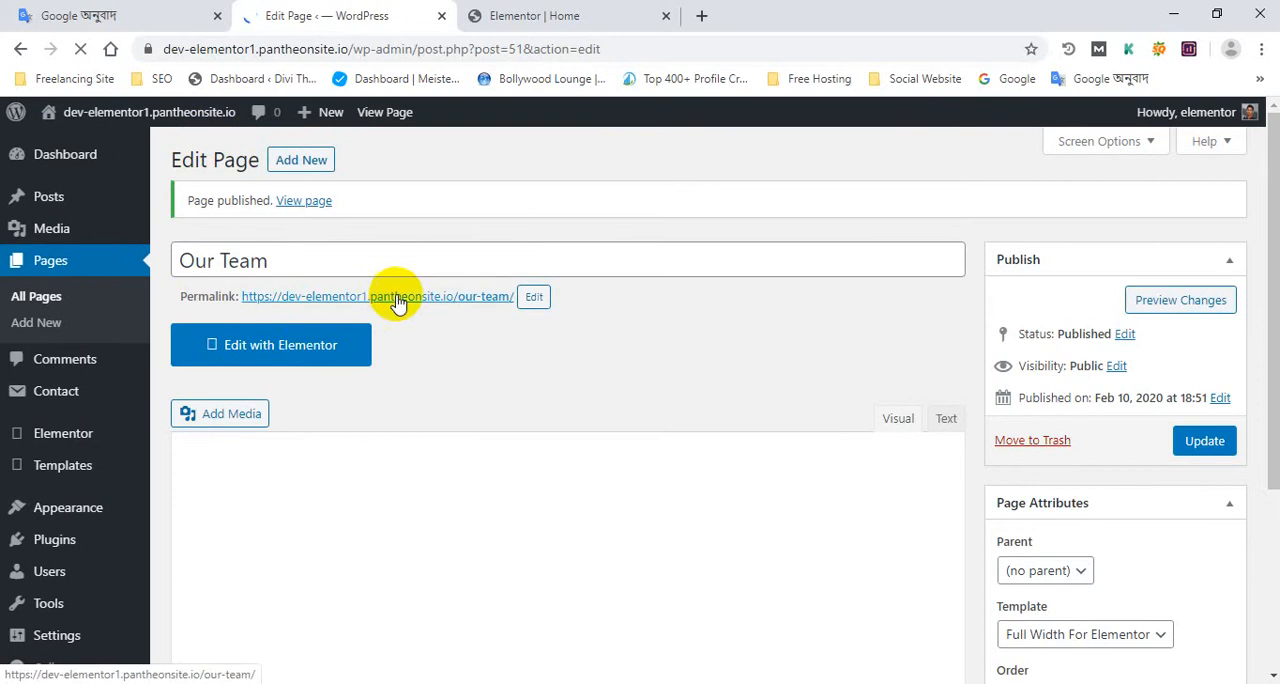
# Open the published Our Team page through its permalink
pyautogui.keyDown('ctrl'); pyautogui.click(398, 297); pyautogui.keyUp('ctrl')
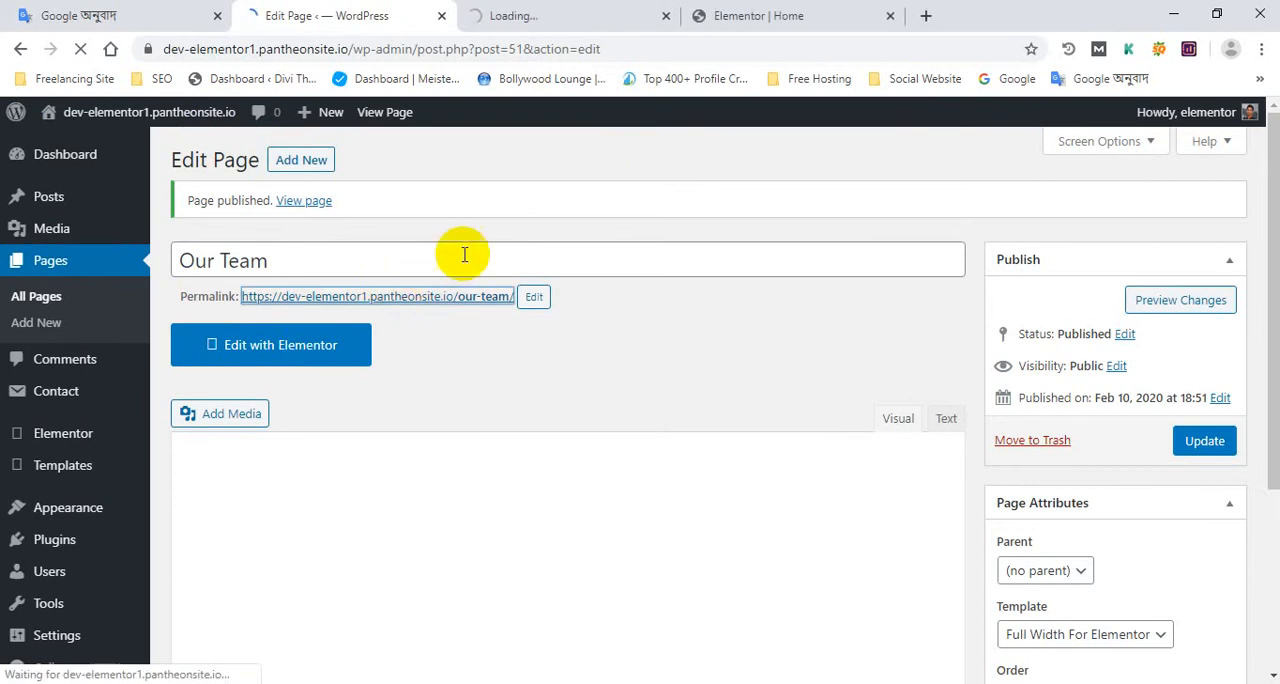
pyautogui.click(591, 14)
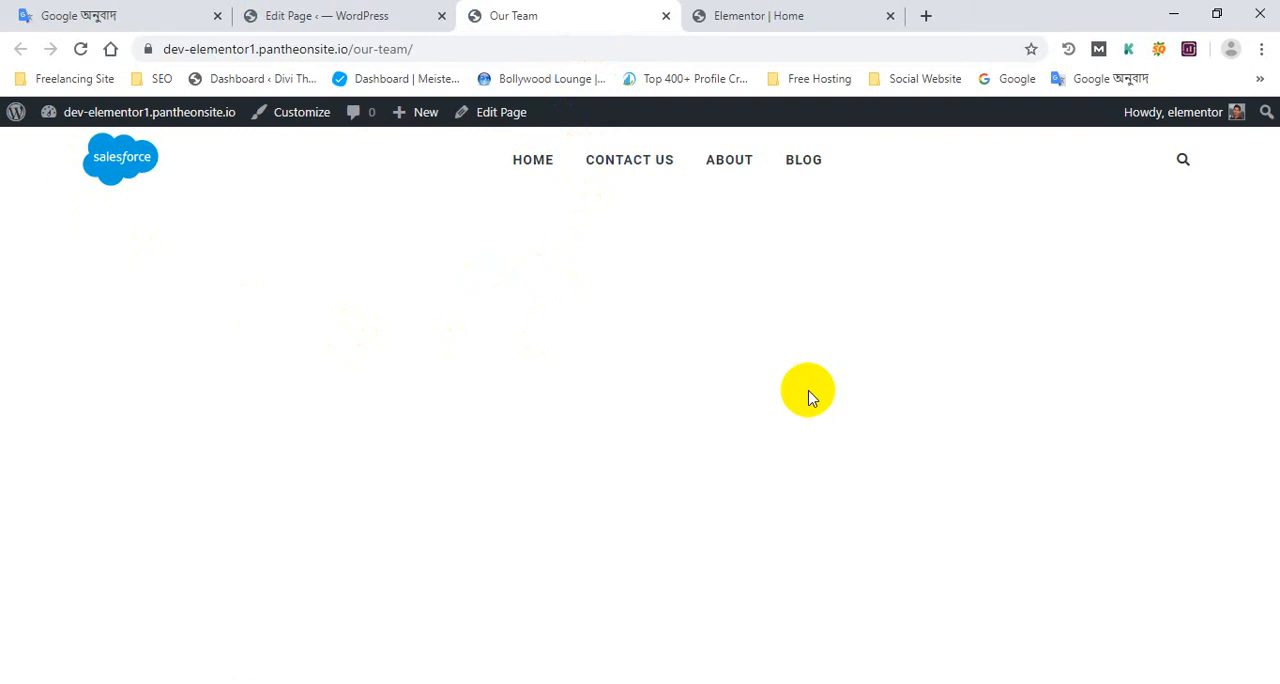
# Compare the home page's hero section in the Elementor editor with the published Our Team page
pyautogui.click(762, 17)
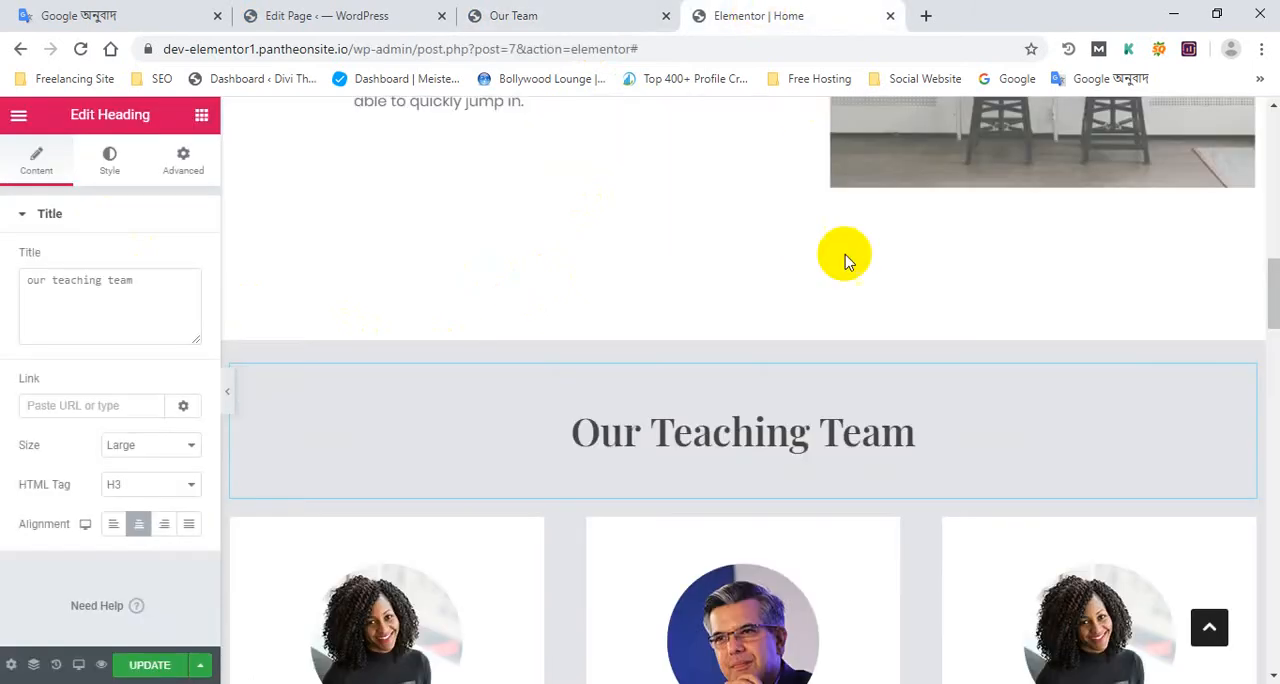
pyautogui.scroll(7, 845, 258)
pyautogui.moveTo(1275, 197); pyautogui.dragTo(1277, 195)
pyautogui.scroll(5, 1277, 197)
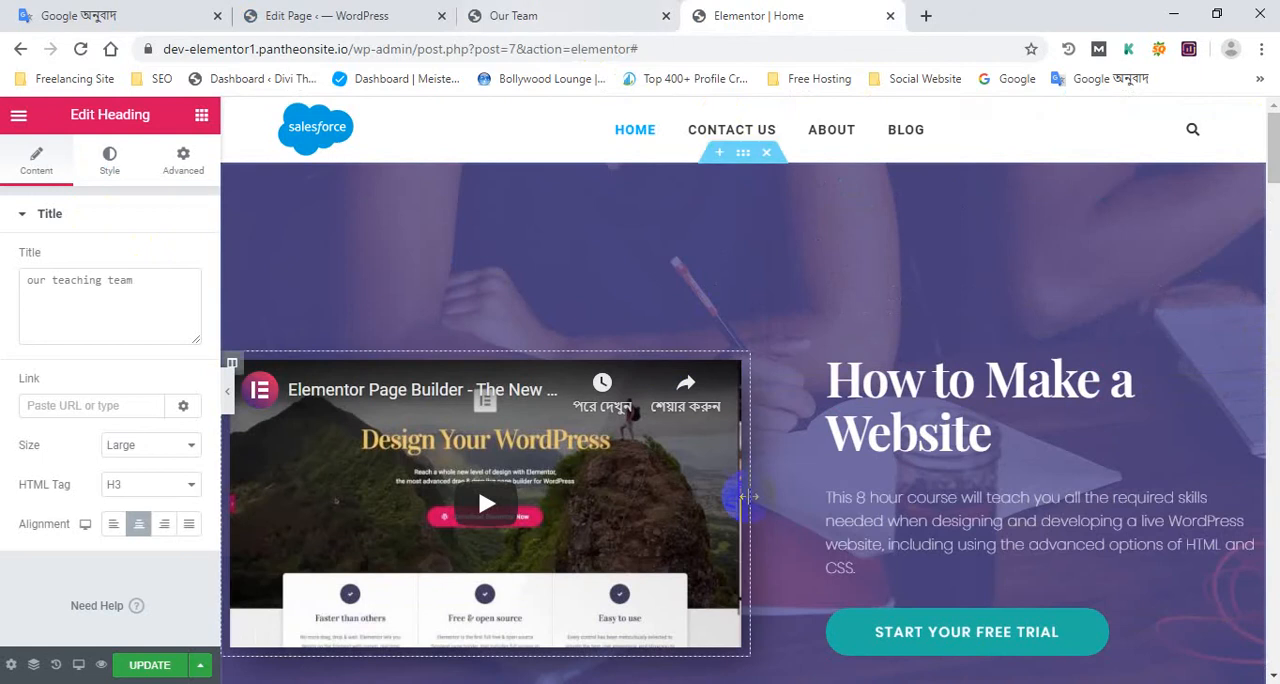
pyautogui.scroll(-4, 737, 450)
pyautogui.scroll(3, 744, 382)
pyautogui.scroll(2, 740, 360)
pyautogui.click(560, 12)
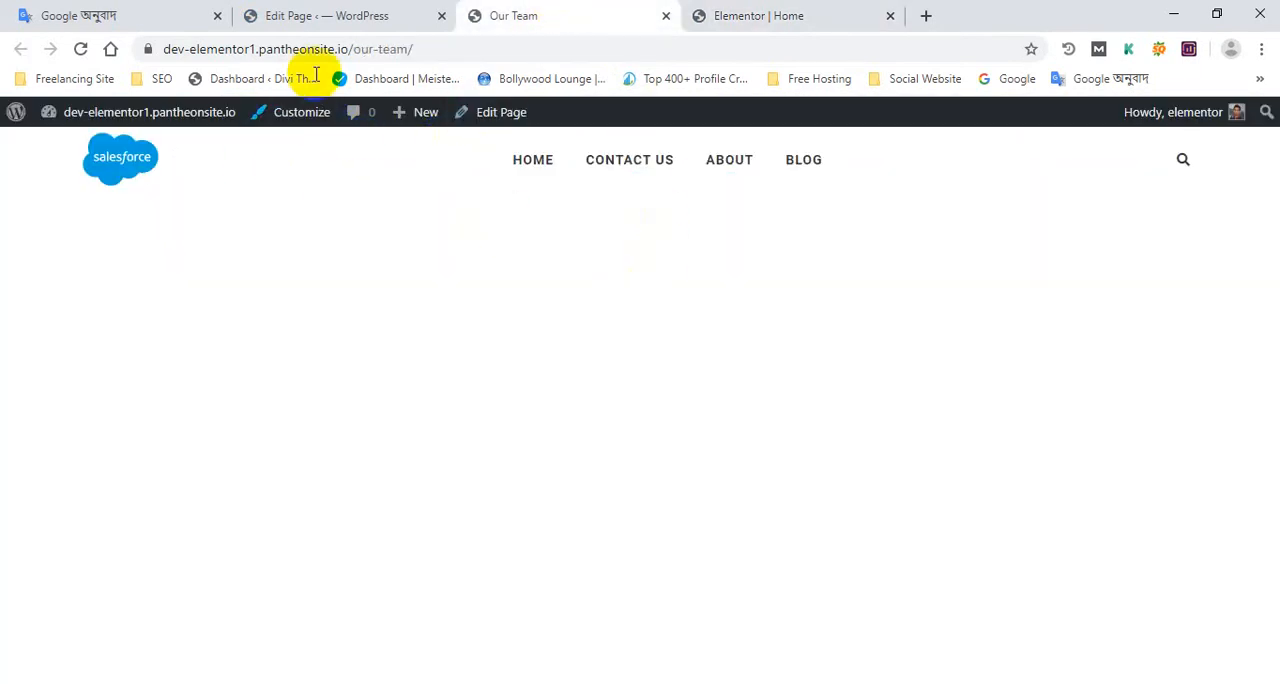
pyautogui.click(345, 15)
pyautogui.click(519, 12)
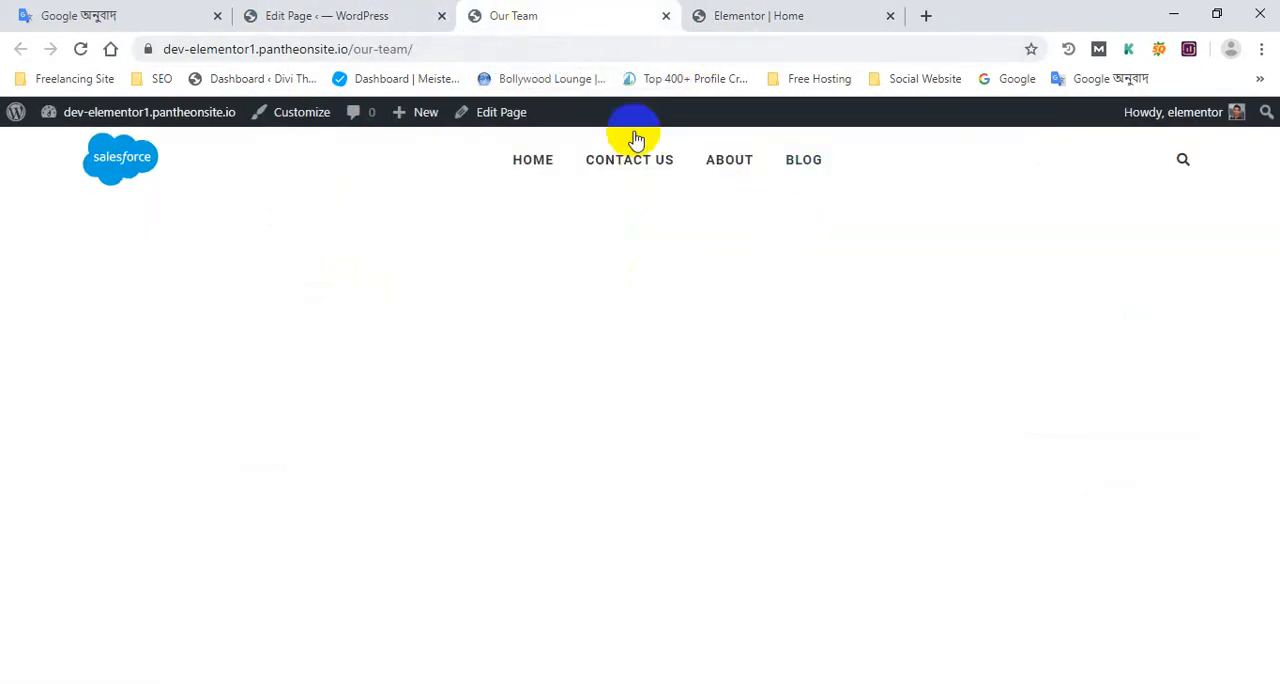
pyautogui.click(737, 12)
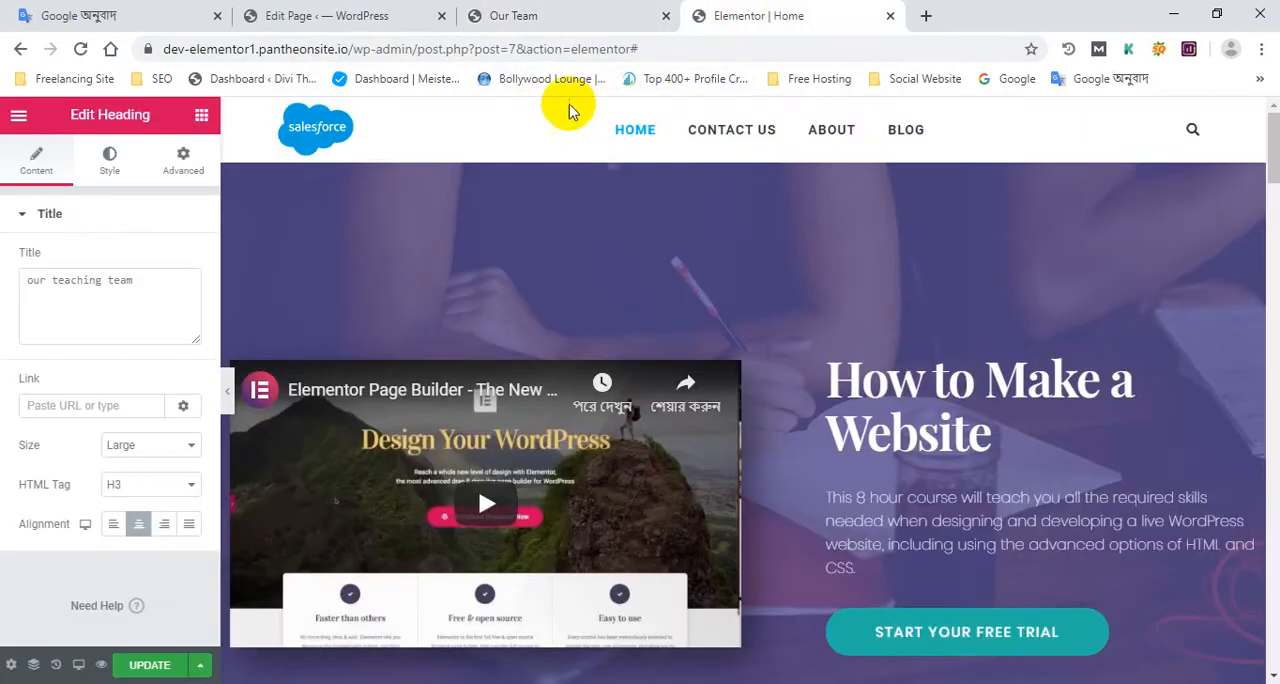
# Open the live site home page in a new browser tab and place it directly after the Our Team tab
pyautogui.click(474, 10)
pyautogui.click(380, 12)
pyautogui.moveTo(206, 121)
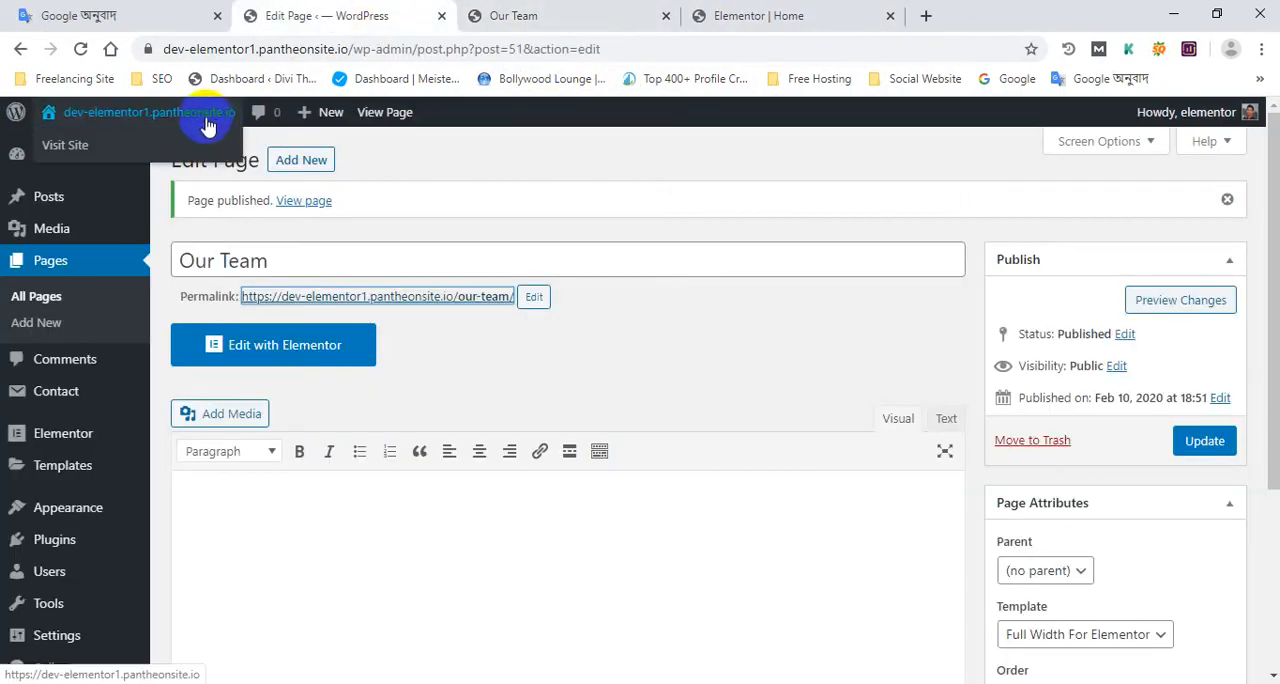
pyautogui.middleClick(165, 145)
pyautogui.moveTo(537, 8); pyautogui.dragTo(780, 8)
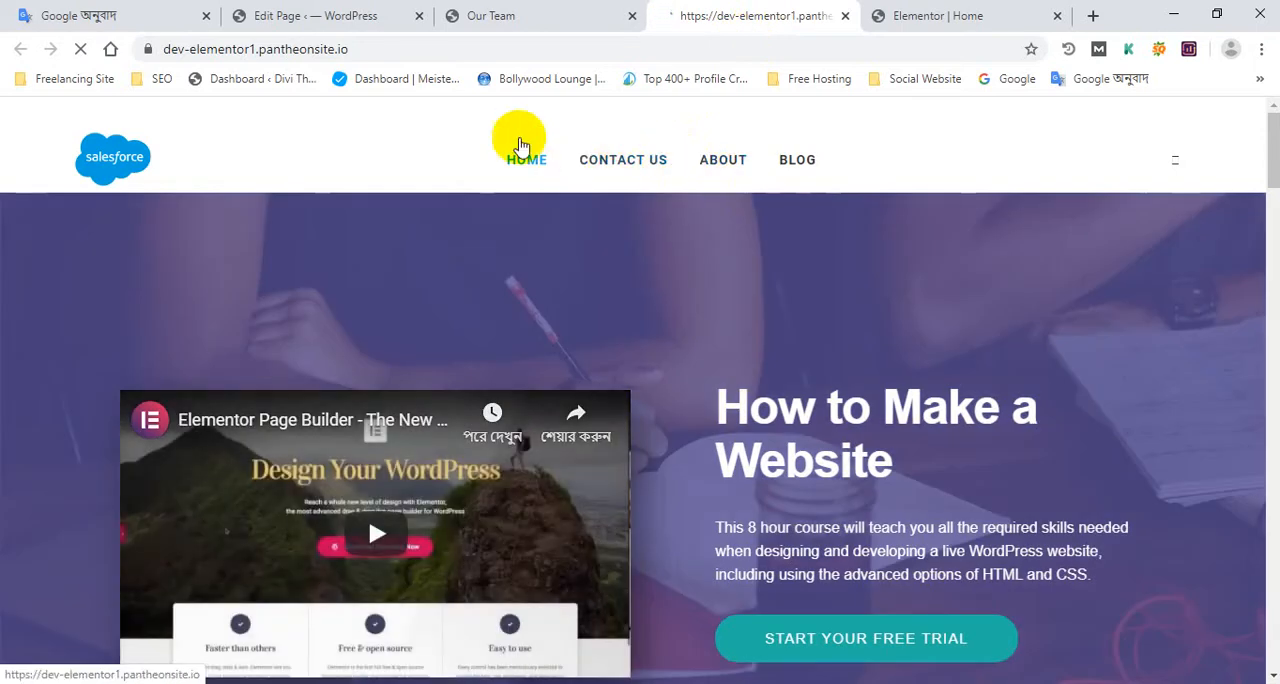
# Compare the Our Team page's address and admin bar options with those of the live home page
pyautogui.click(560, 10)
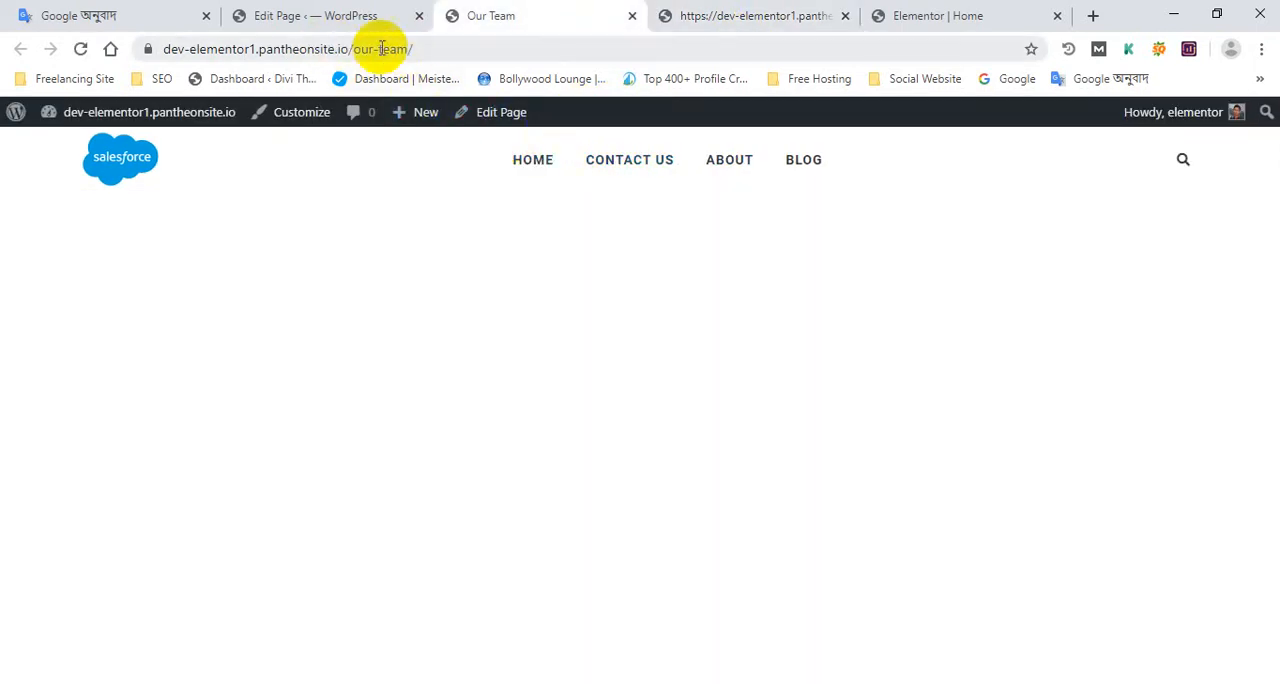
pyautogui.moveTo(356, 48); pyautogui.dragTo(412, 48)
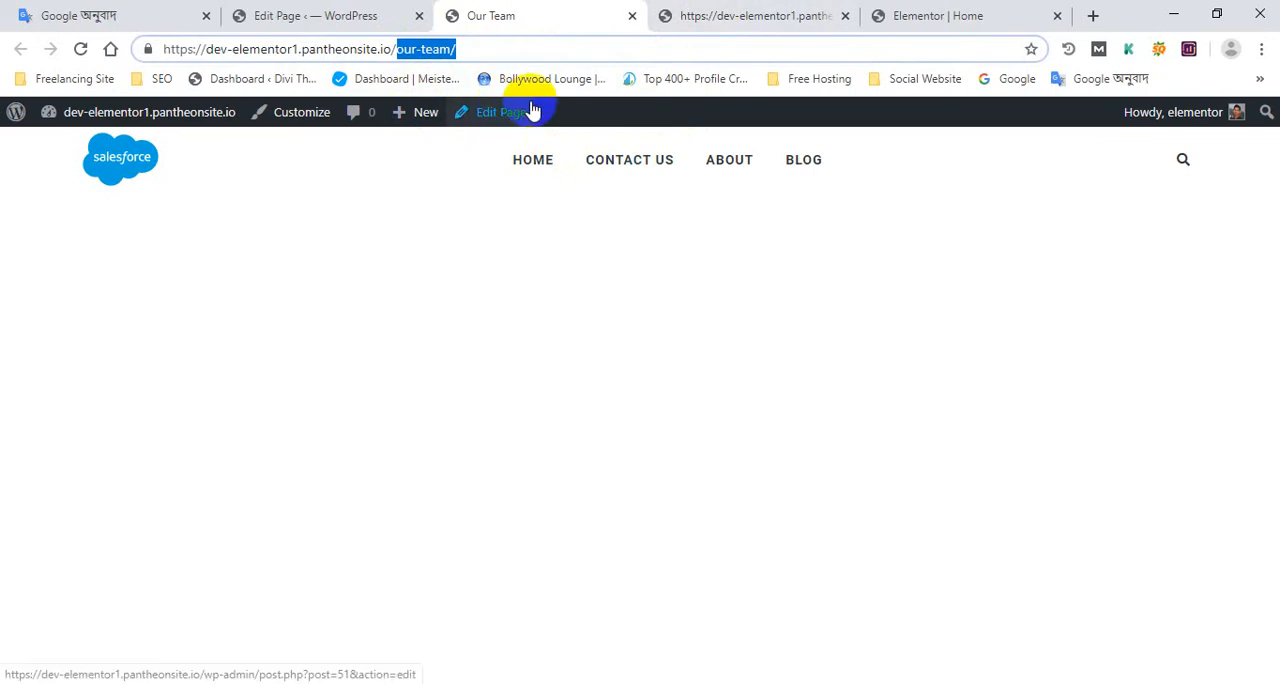
pyautogui.click(684, 16)
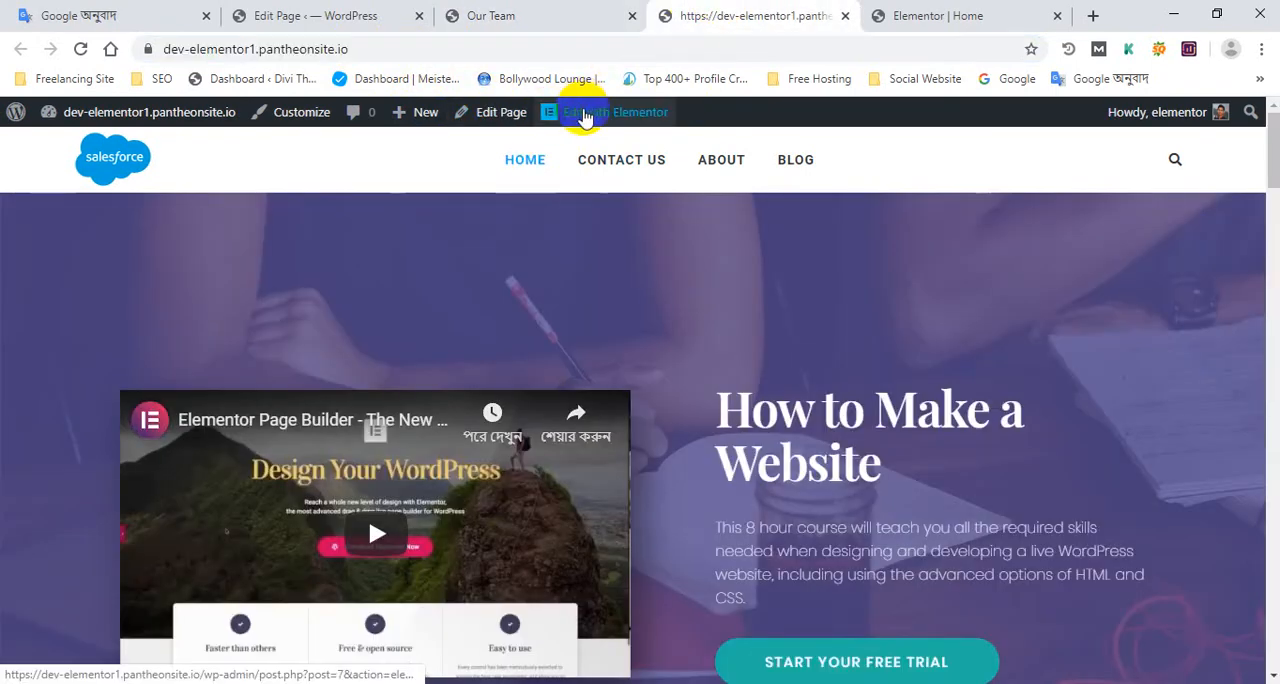
pyautogui.click(546, 15)
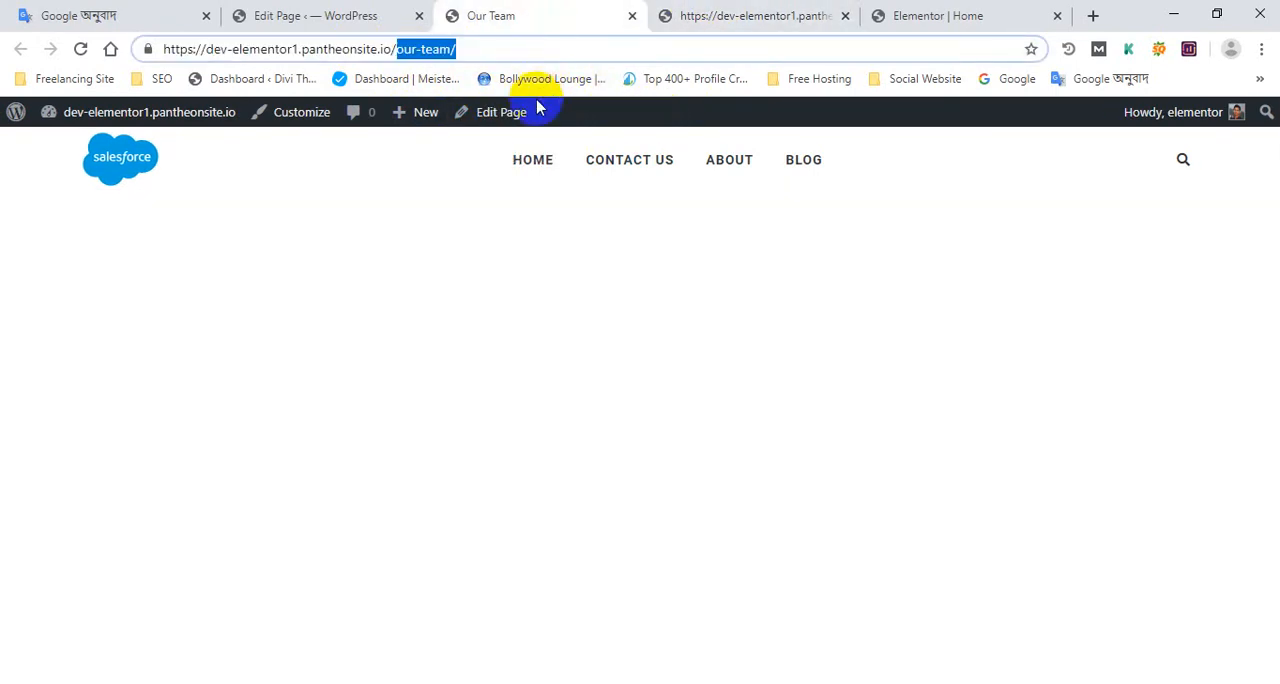
# Open the Our Team page in the Elementor editor and reload its published view
pyautogui.click(330, 15)
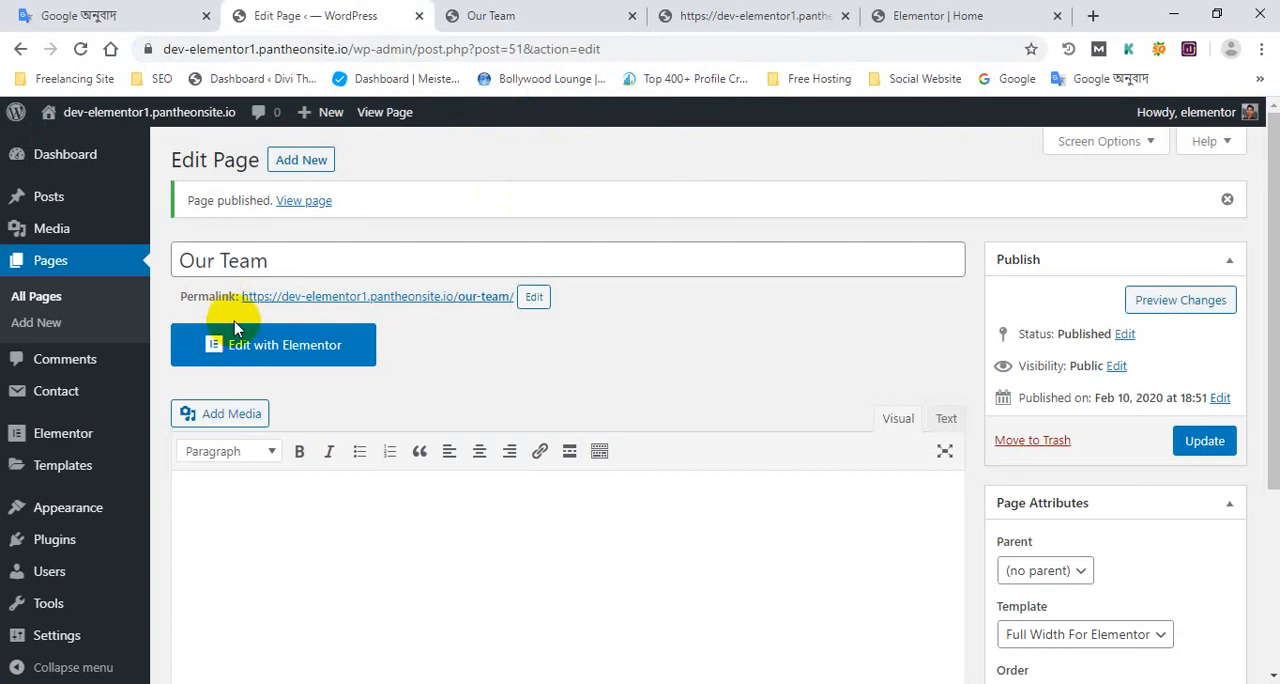
pyautogui.click(300, 345)
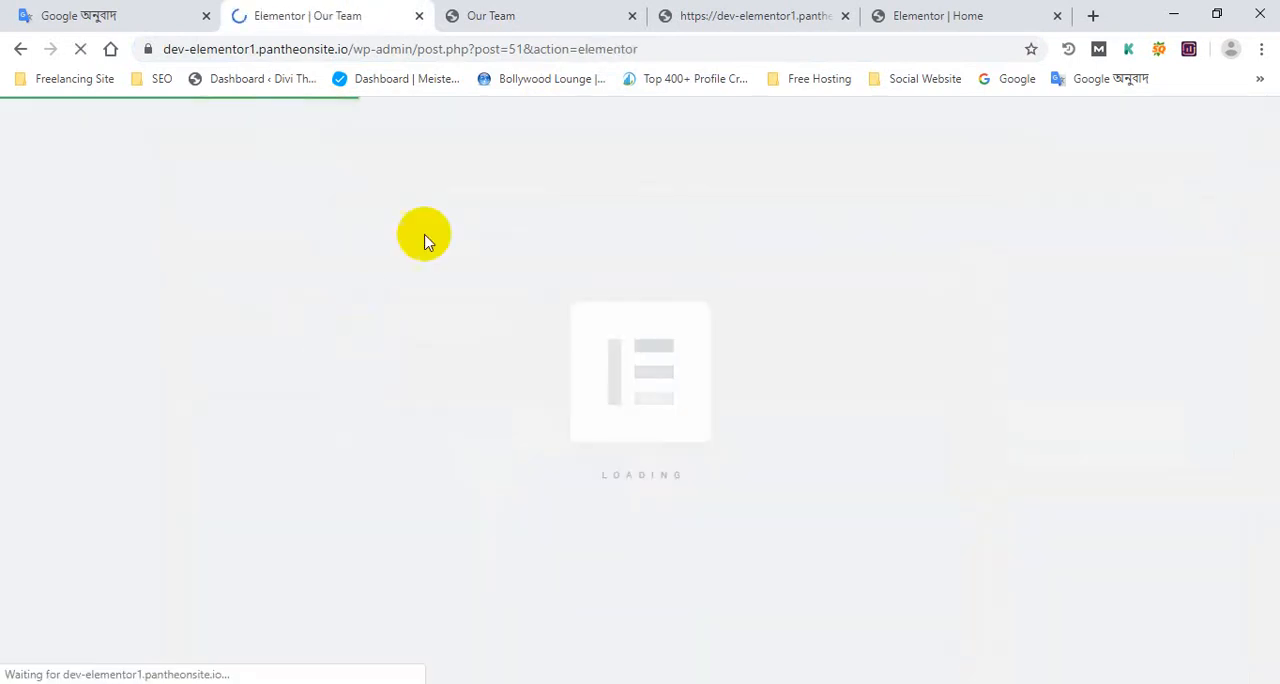
pyautogui.click(507, 8)
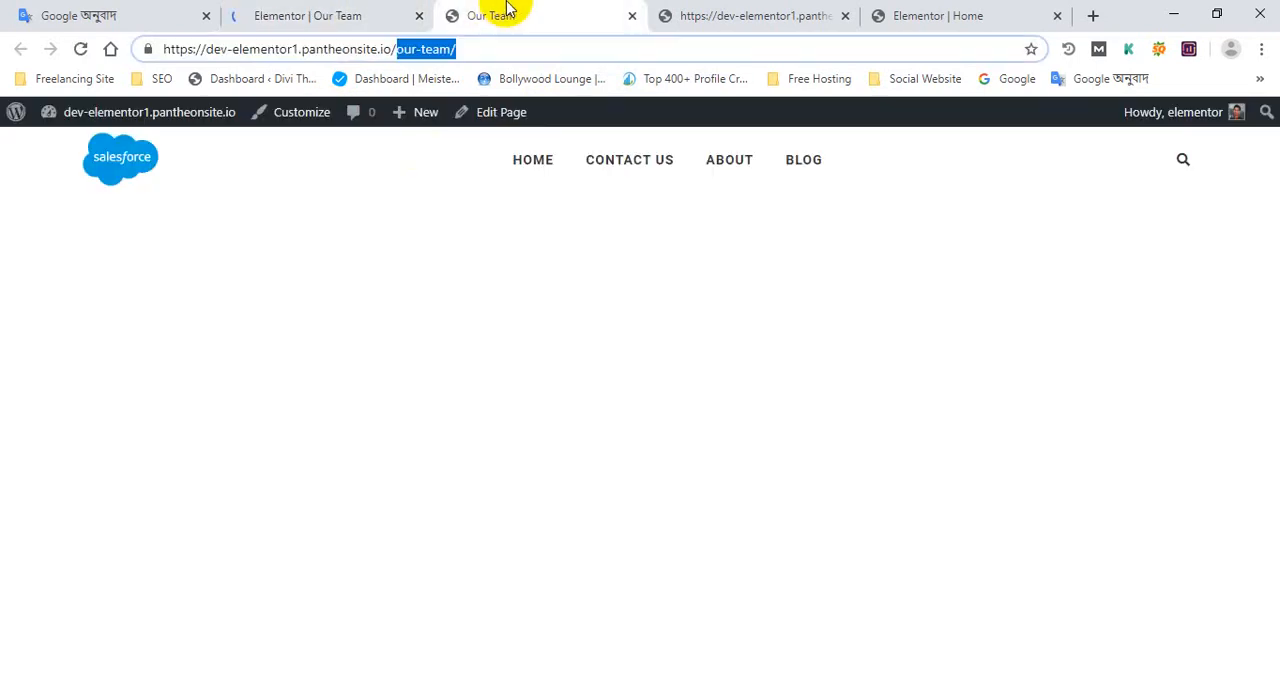
pyautogui.click(83, 50)
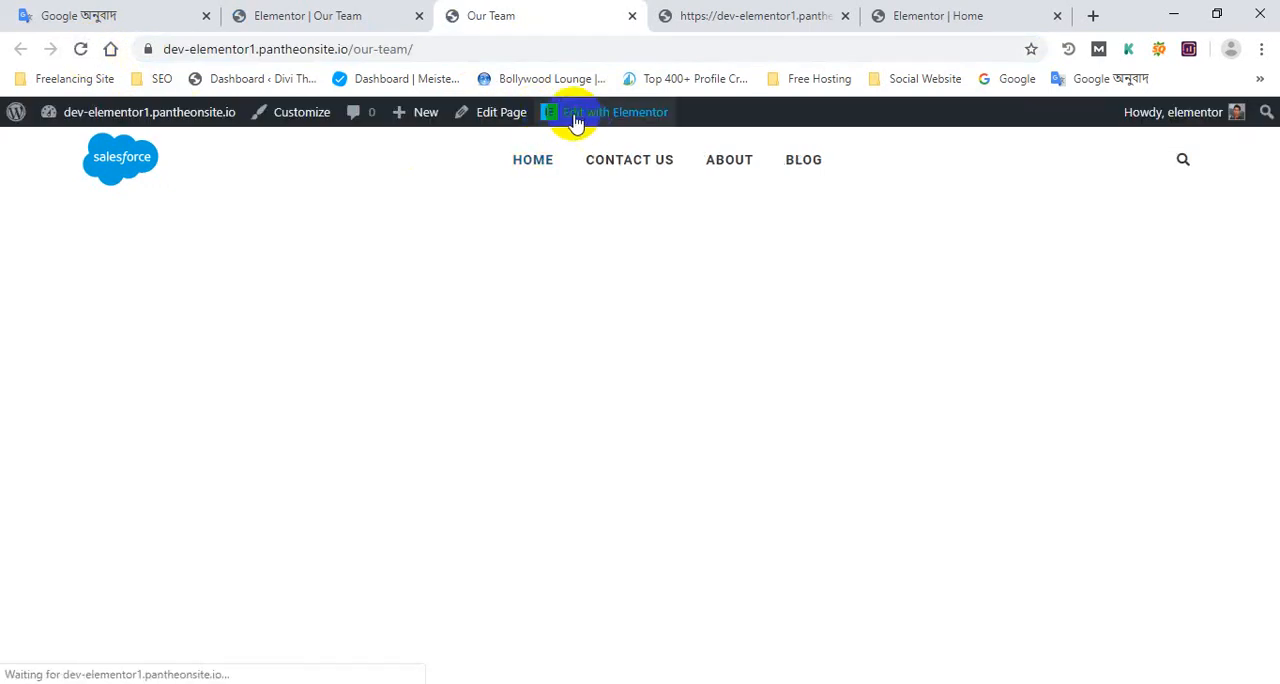
pyautogui.click(386, 15)
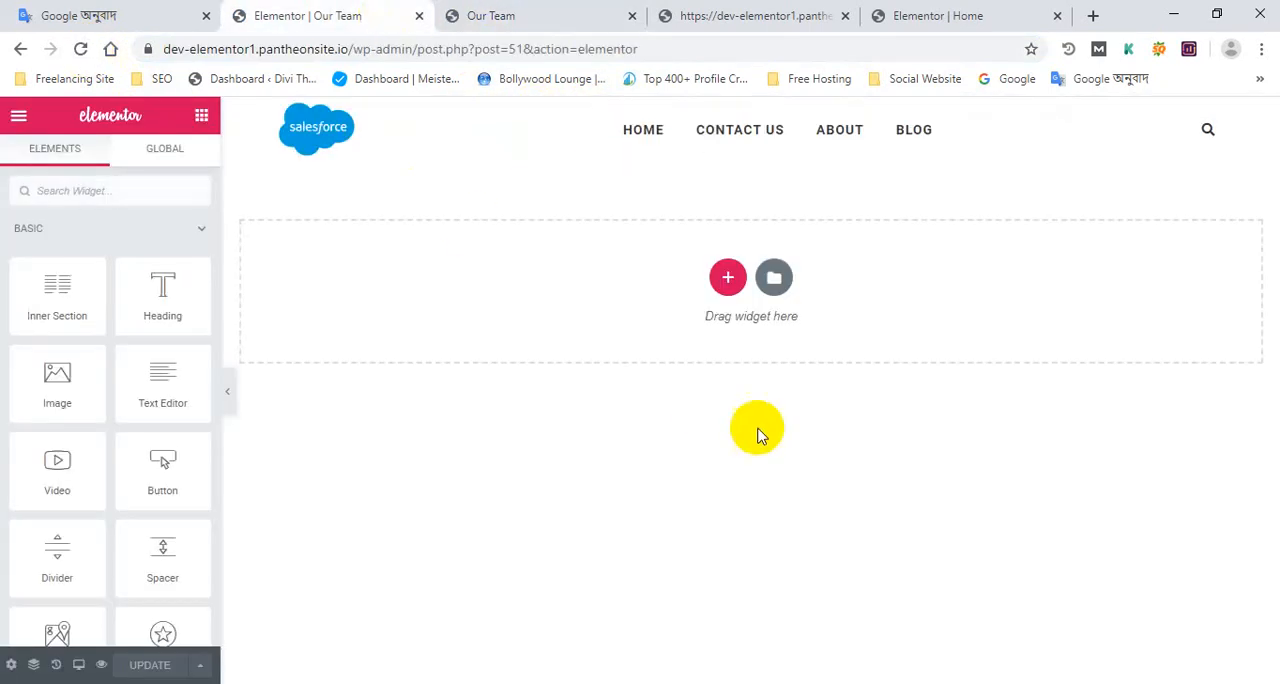
# Close the live home page's browser tab, keeping the home page open in the Elementor editor
pyautogui.click(789, 12)
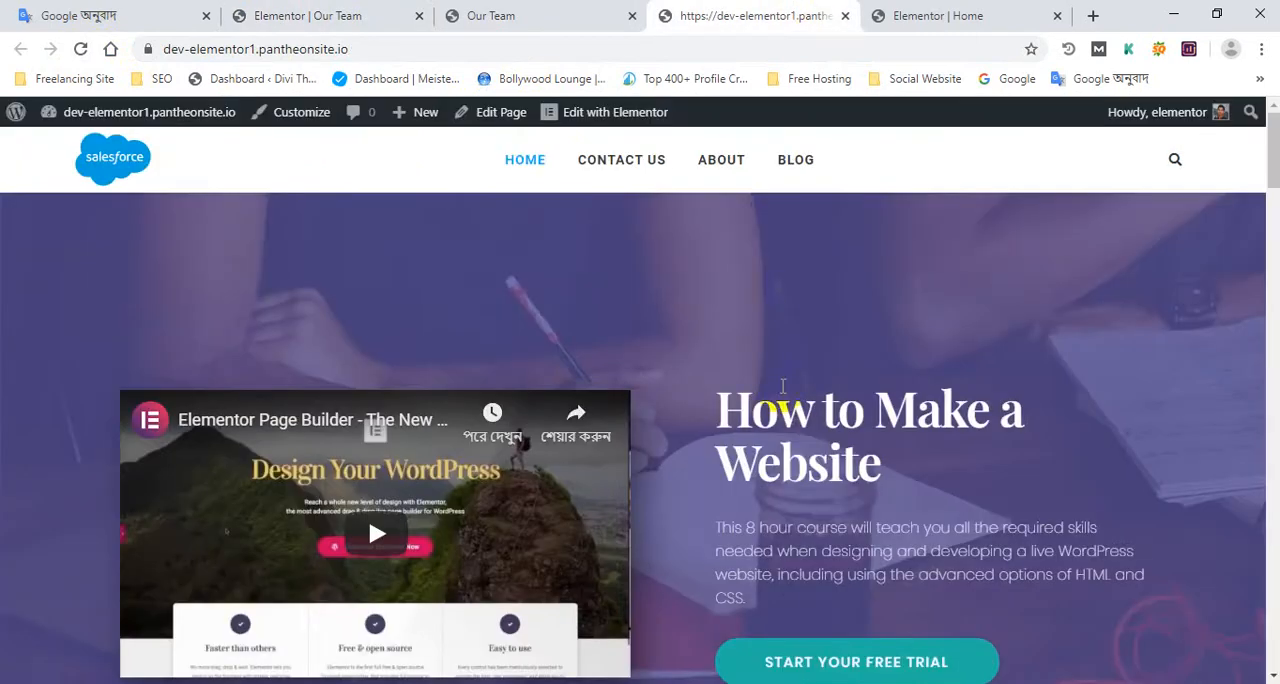
pyautogui.scroll(-10, 740, 400)
pyautogui.click(960, 15)
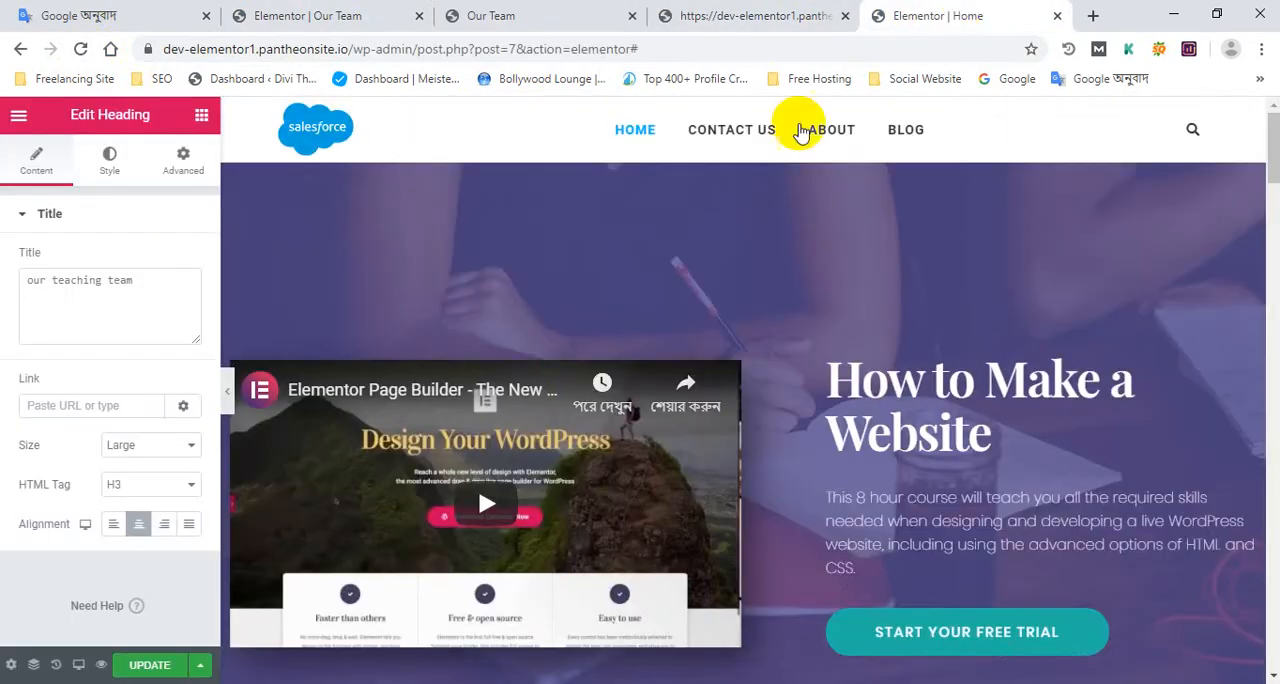
pyautogui.scroll(-3, 520, 251)
pyautogui.middleClick(728, 10)
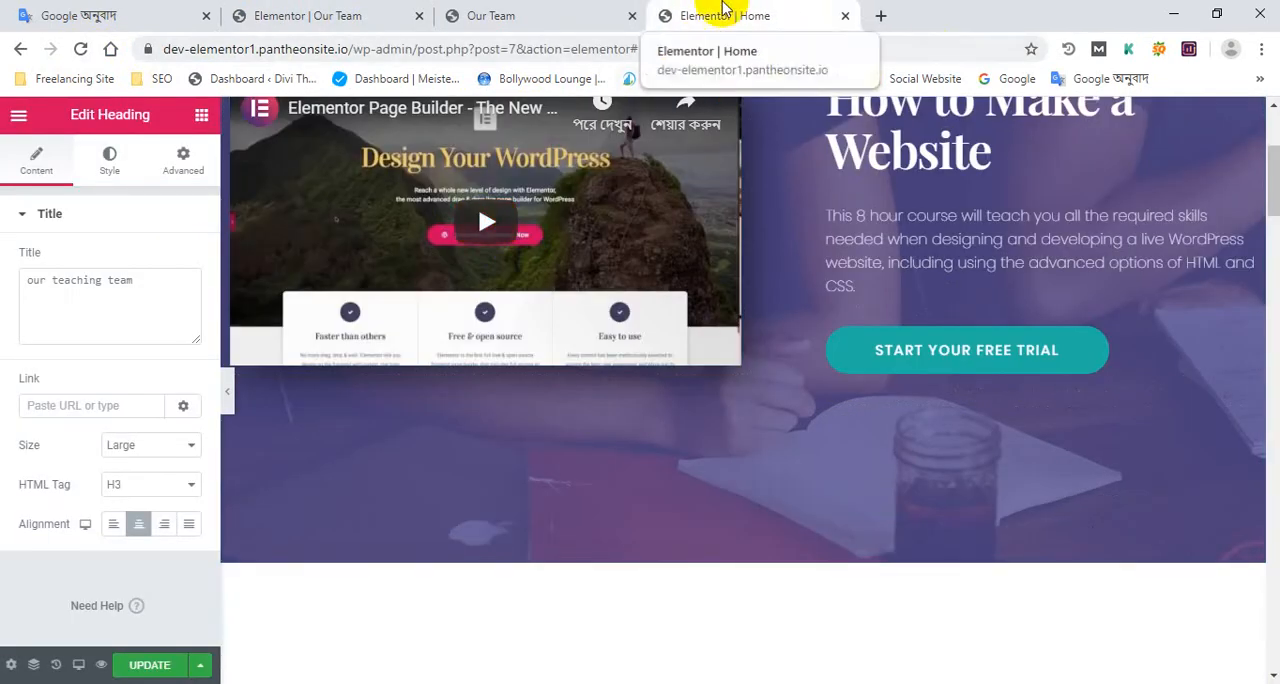
# Compare the home page's Our Teaching Team section with the Our Team page's canvas in the Elementor editor
pyautogui.scroll(-15, 720, 437)
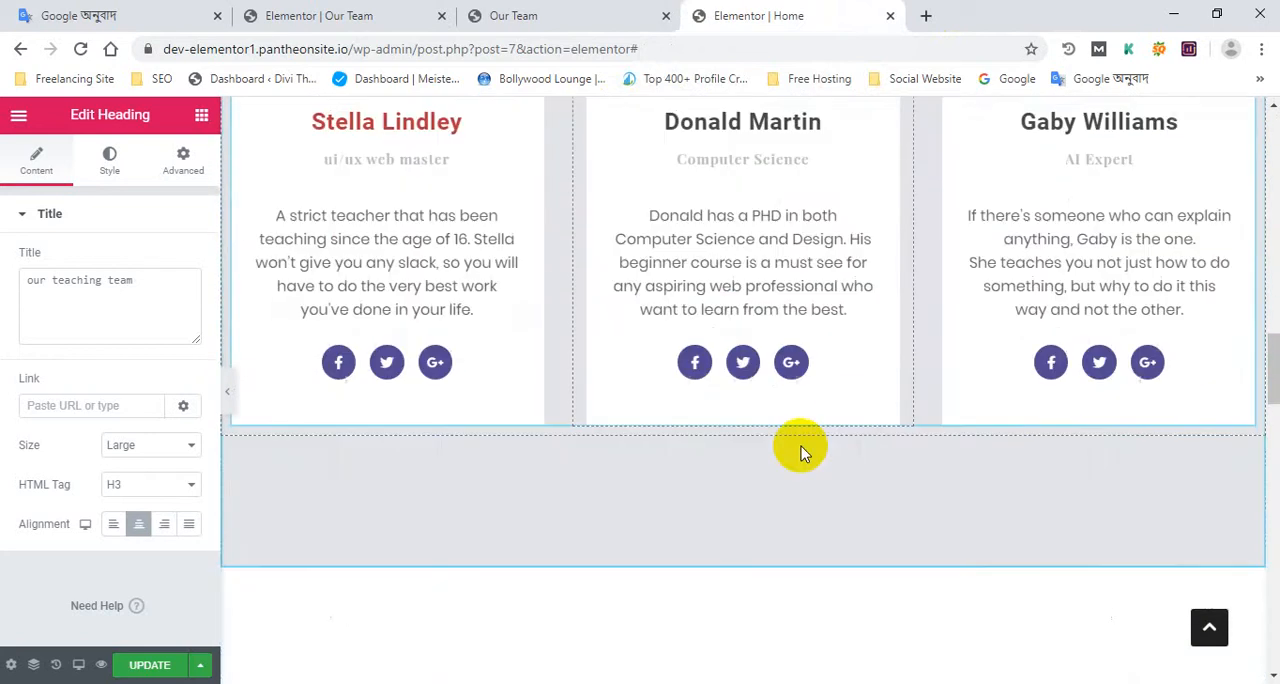
pyautogui.scroll(6, 760, 445)
pyautogui.click(335, 14)
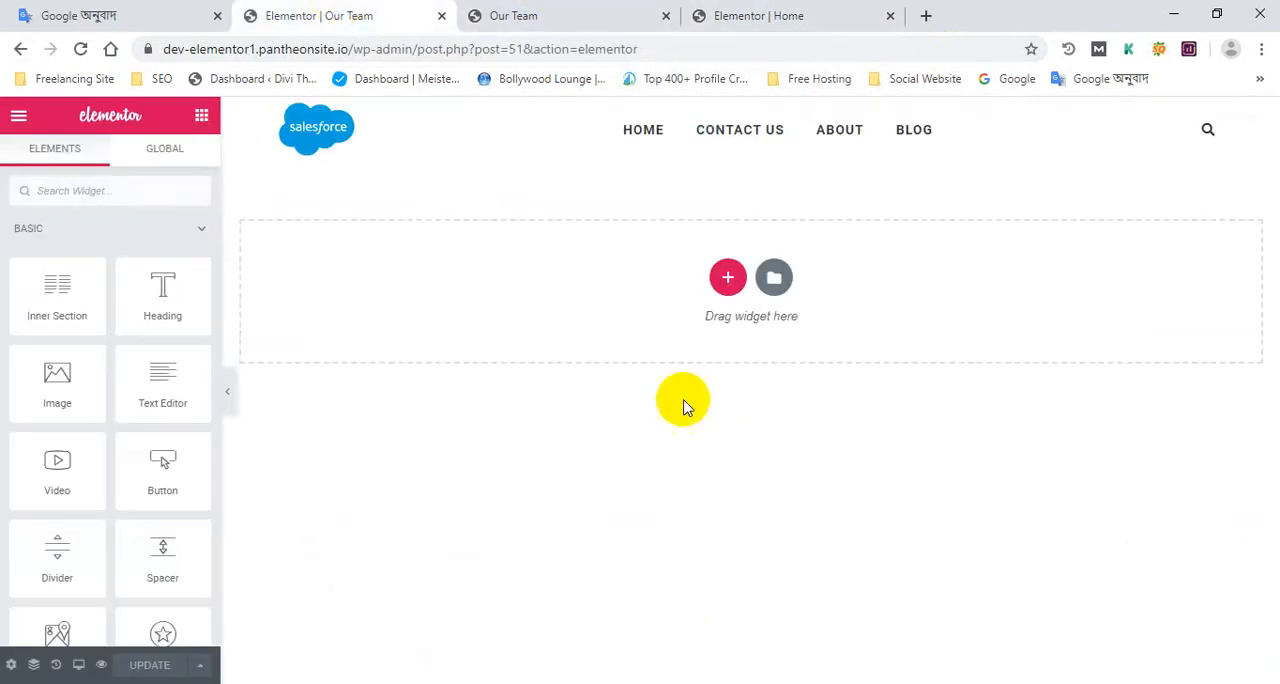
pyautogui.click(822, 12)
pyautogui.scroll(-2, 603, 543)
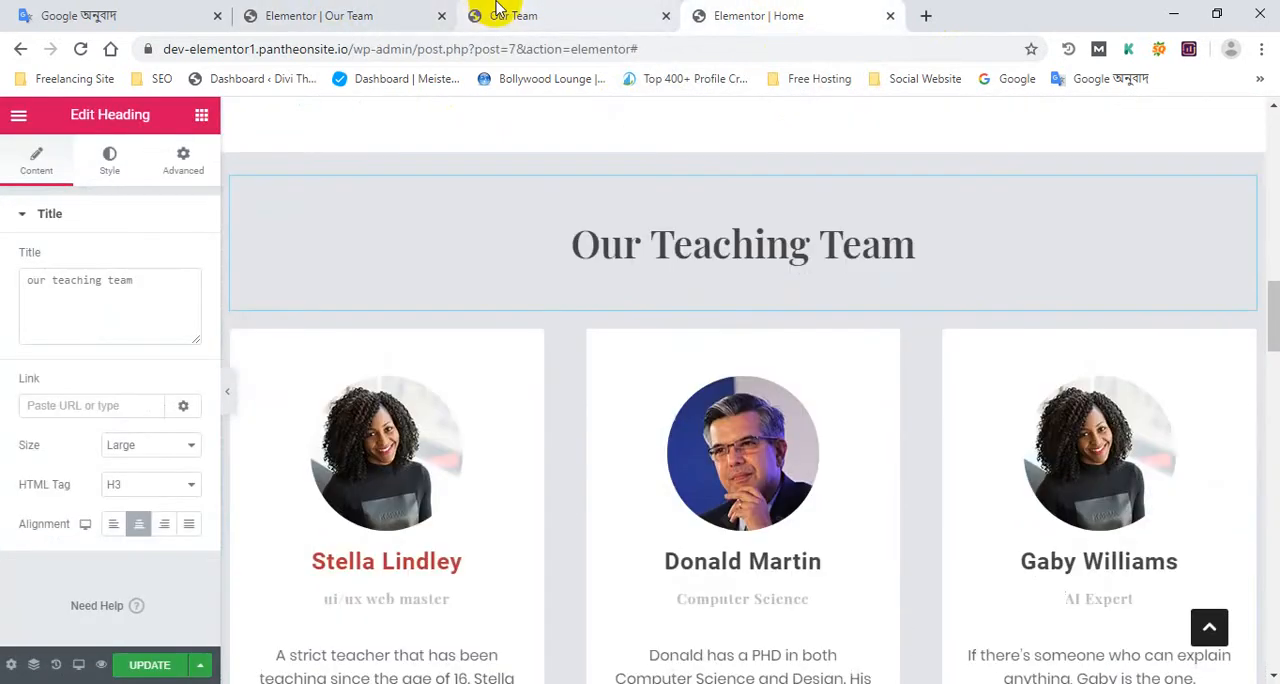
pyautogui.click(497, 10)
pyautogui.click(368, 12)
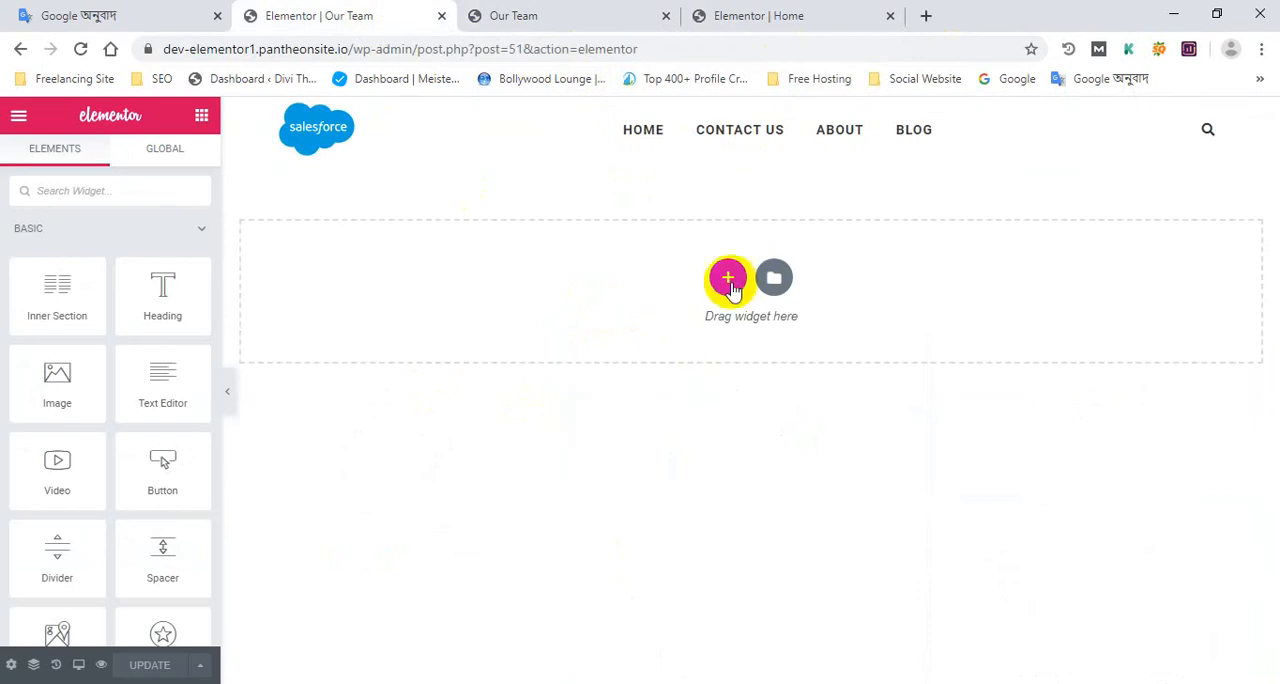
pyautogui.click(728, 279)
pyautogui.click(523, 320)
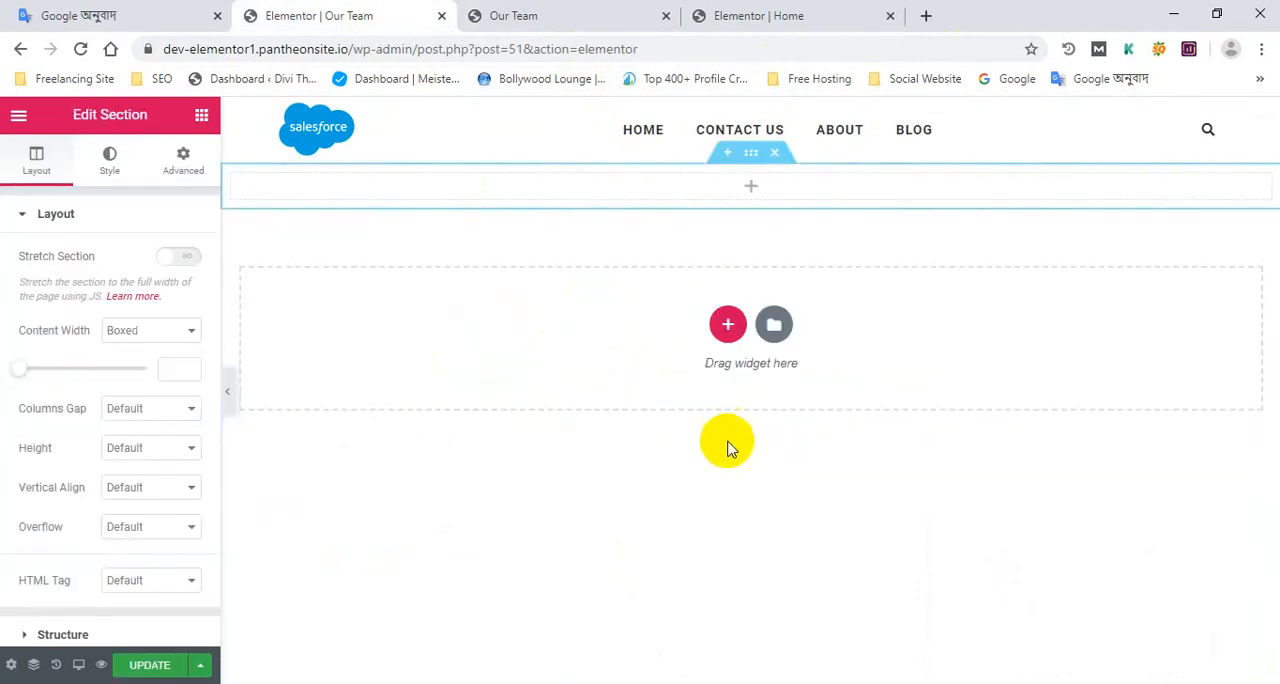
pyautogui.click(774, 152)
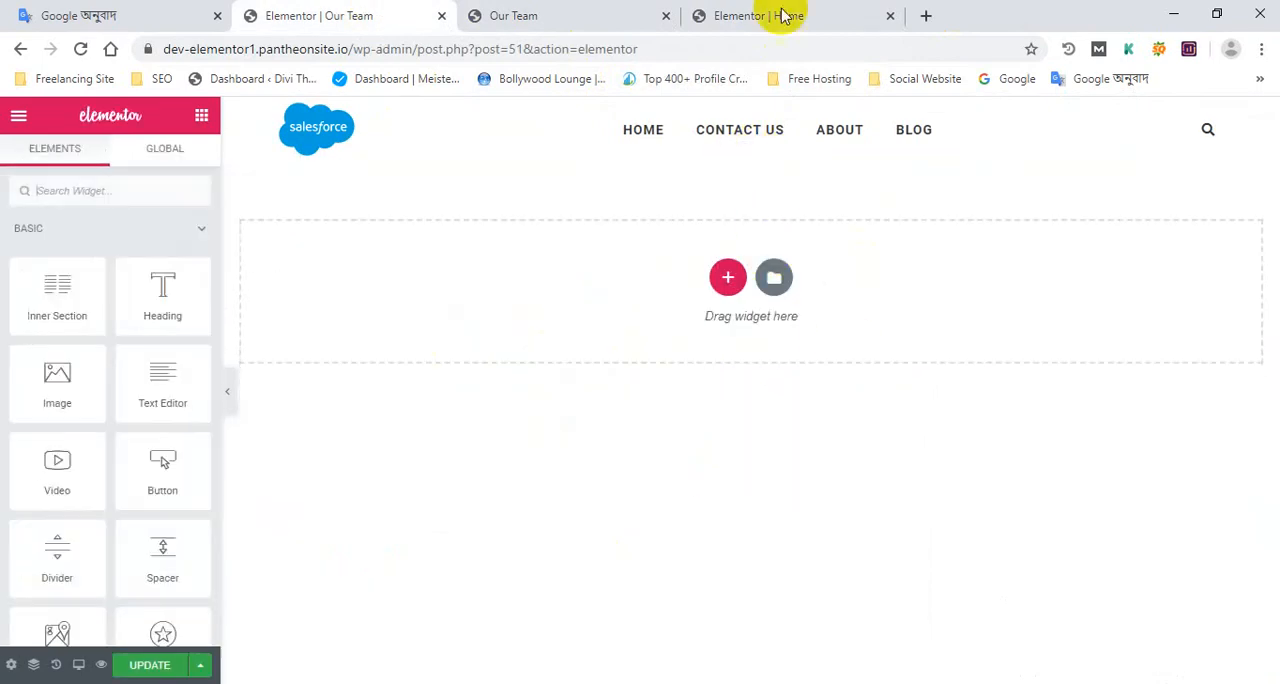
# Copy the whole Our Teaching Team section from the home page in the Elementor editor
pyautogui.click(788, 15)
pyautogui.scroll(2, 738, 400)
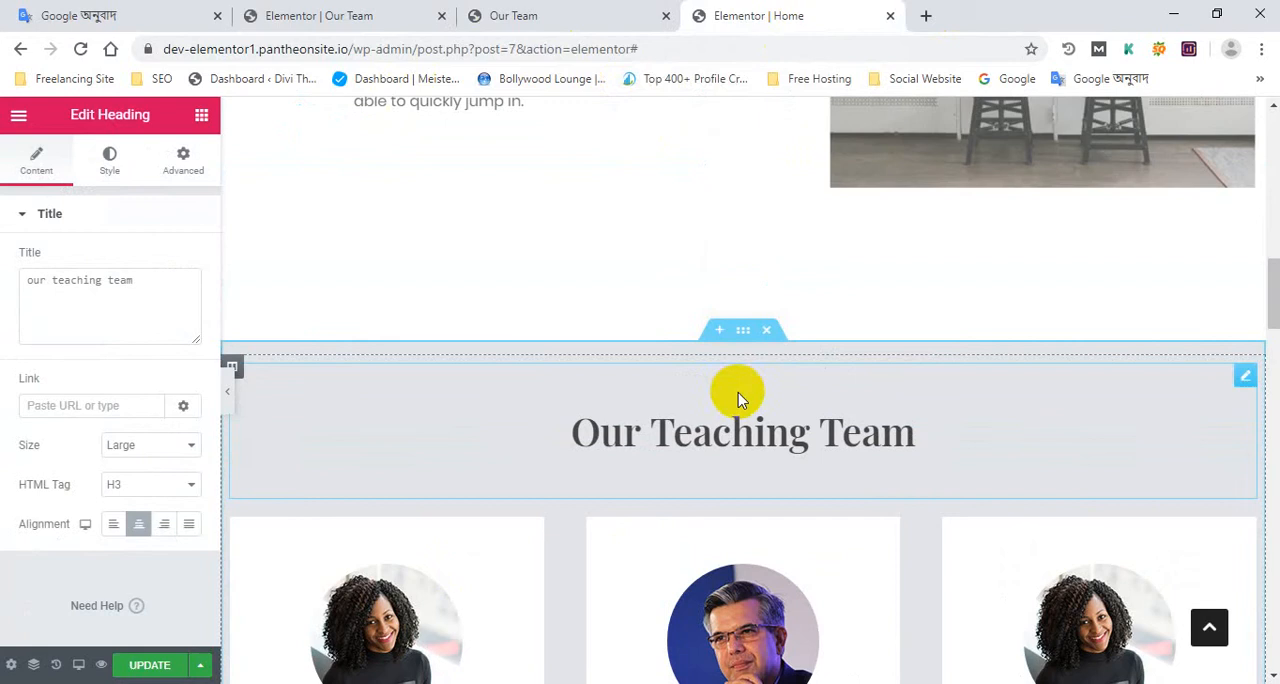
pyautogui.click(742, 333)
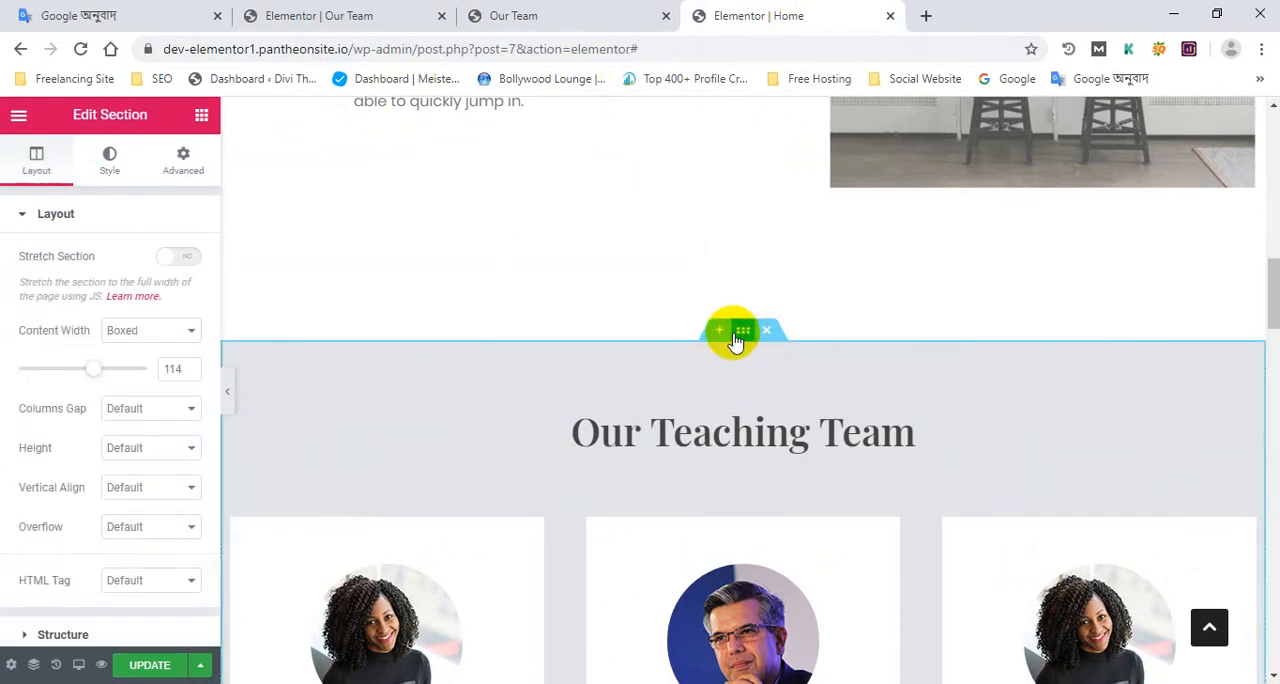
pyautogui.rightClick(736, 339)
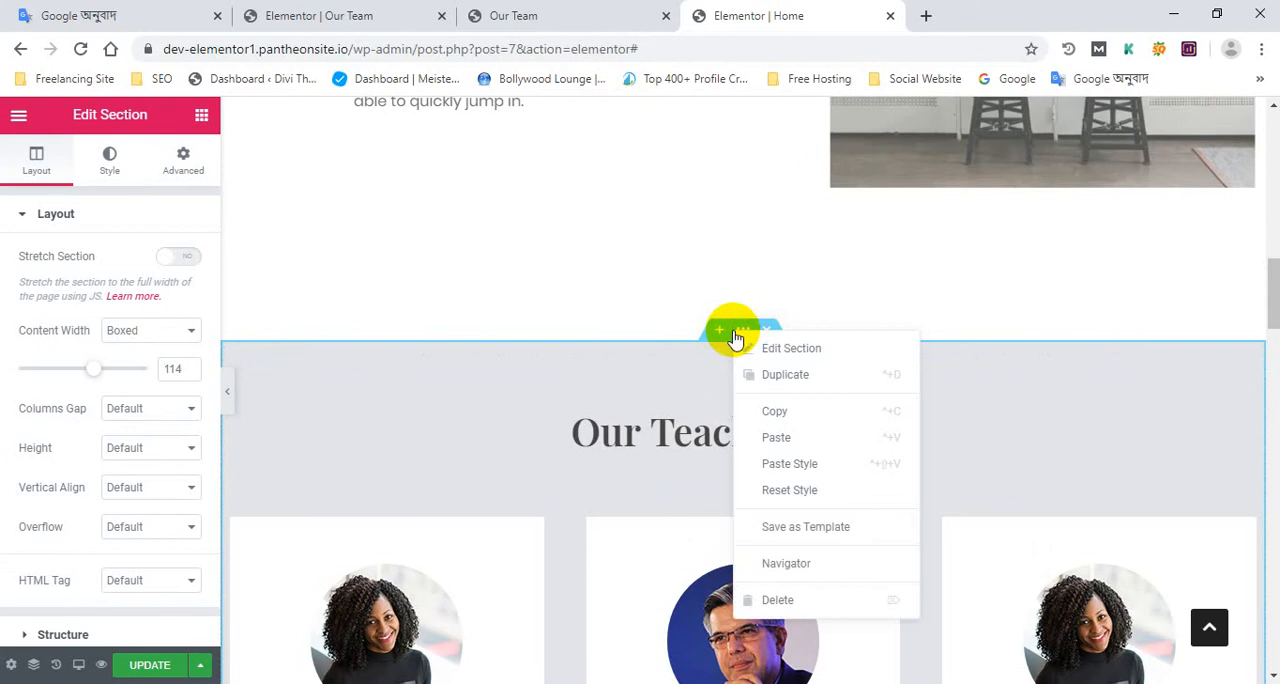
pyautogui.click(675, 384)
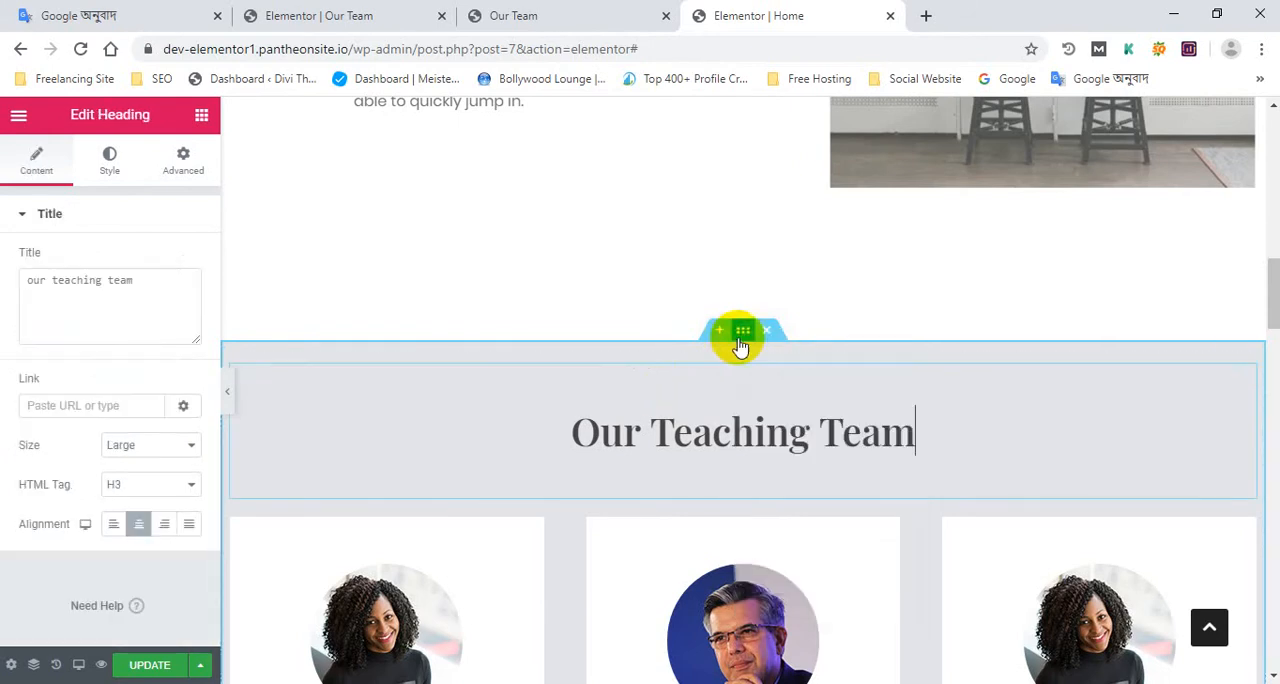
pyautogui.rightClick(740, 336)
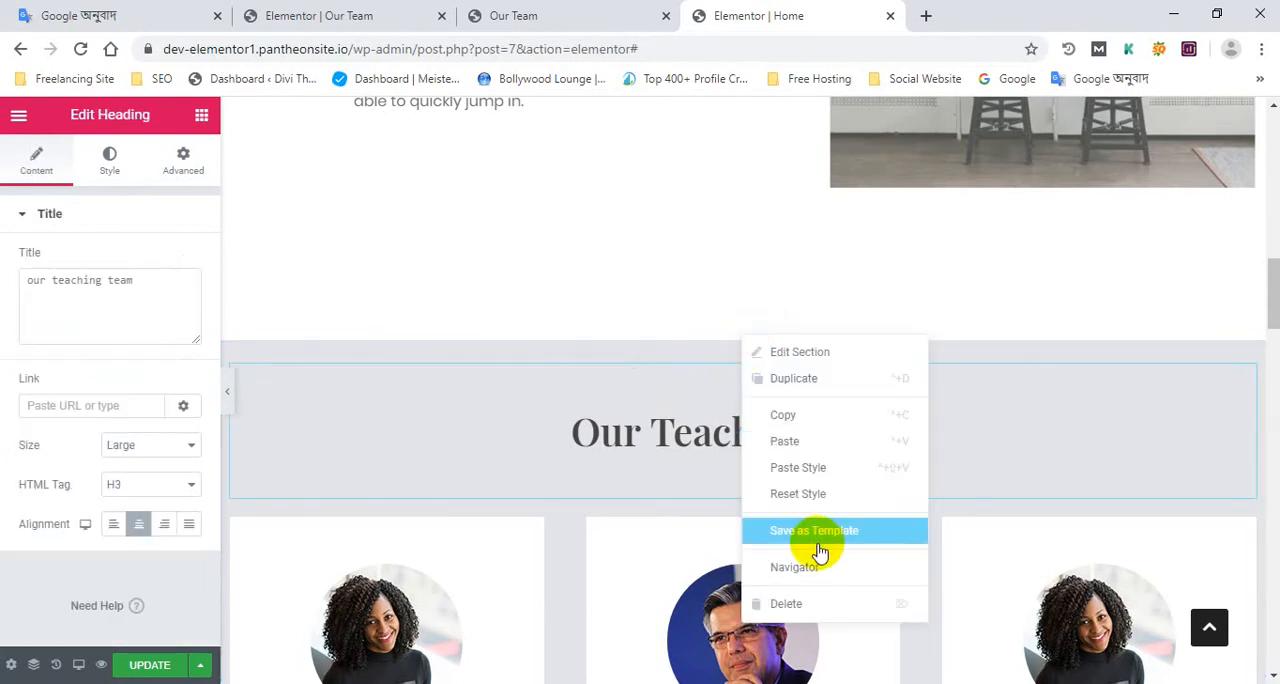
pyautogui.click(795, 414)
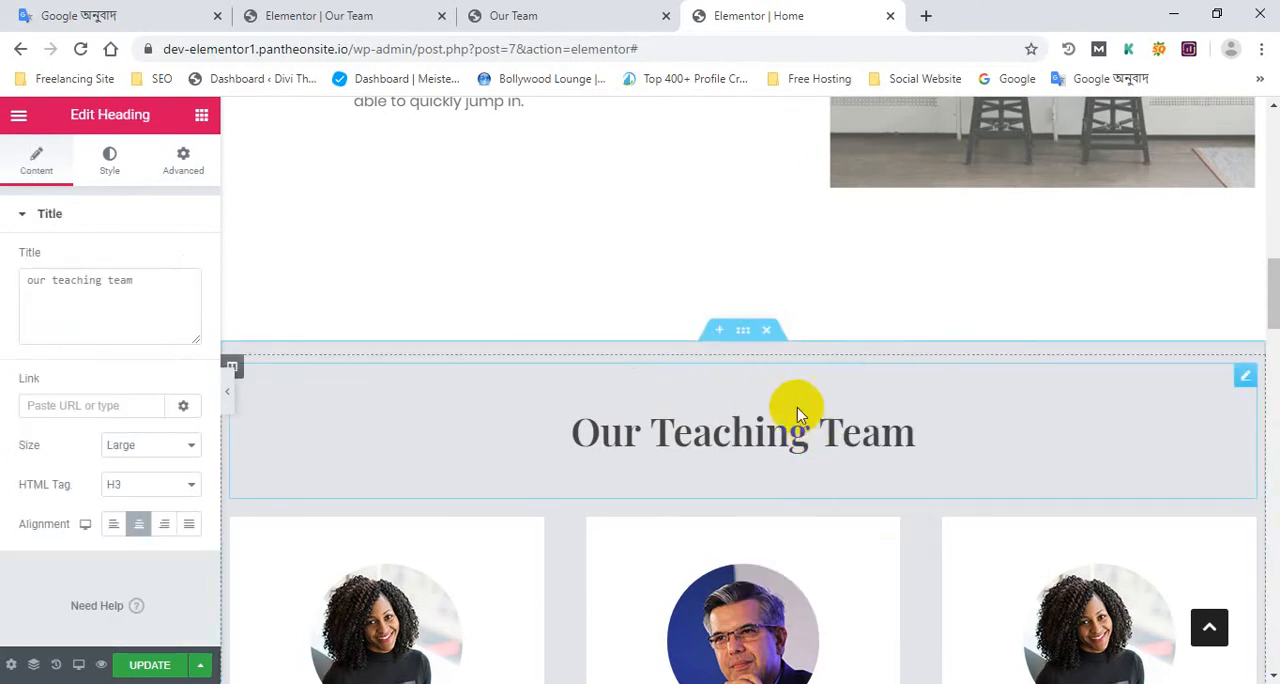
# Paste the copied team section into the Our Team page, check it, and update the page
pyautogui.click(408, 12)
pyautogui.rightClick(731, 274)
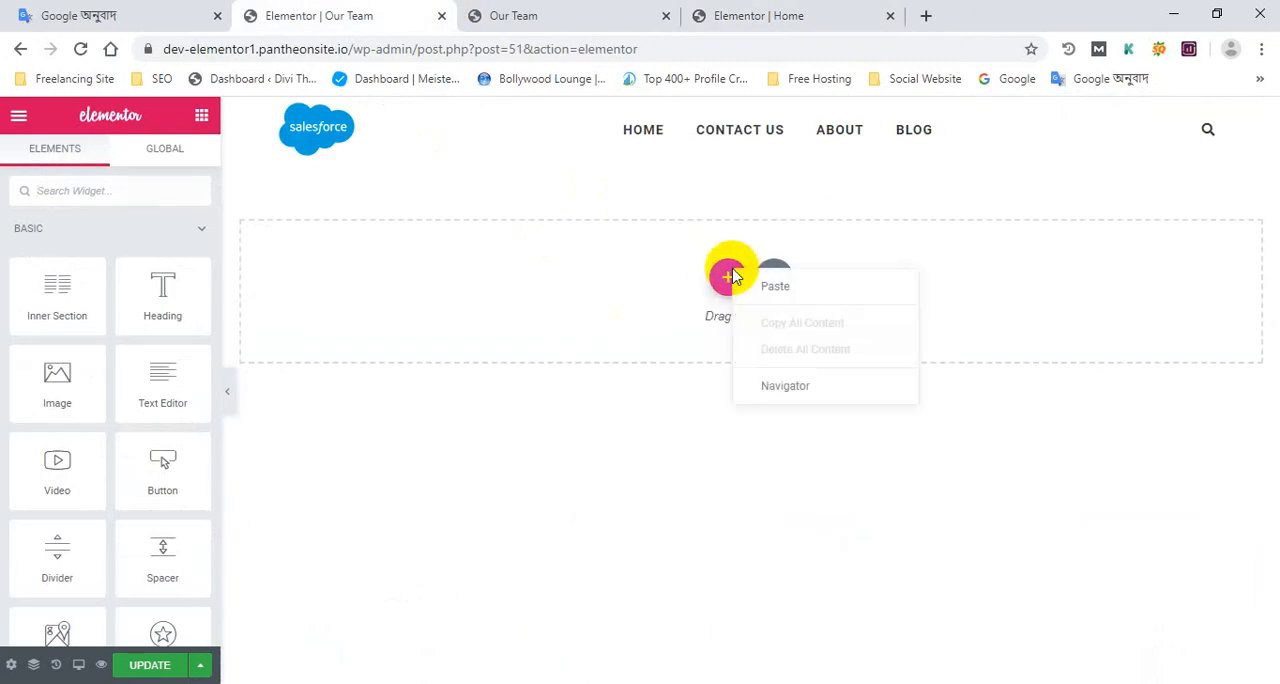
pyautogui.click(766, 292)
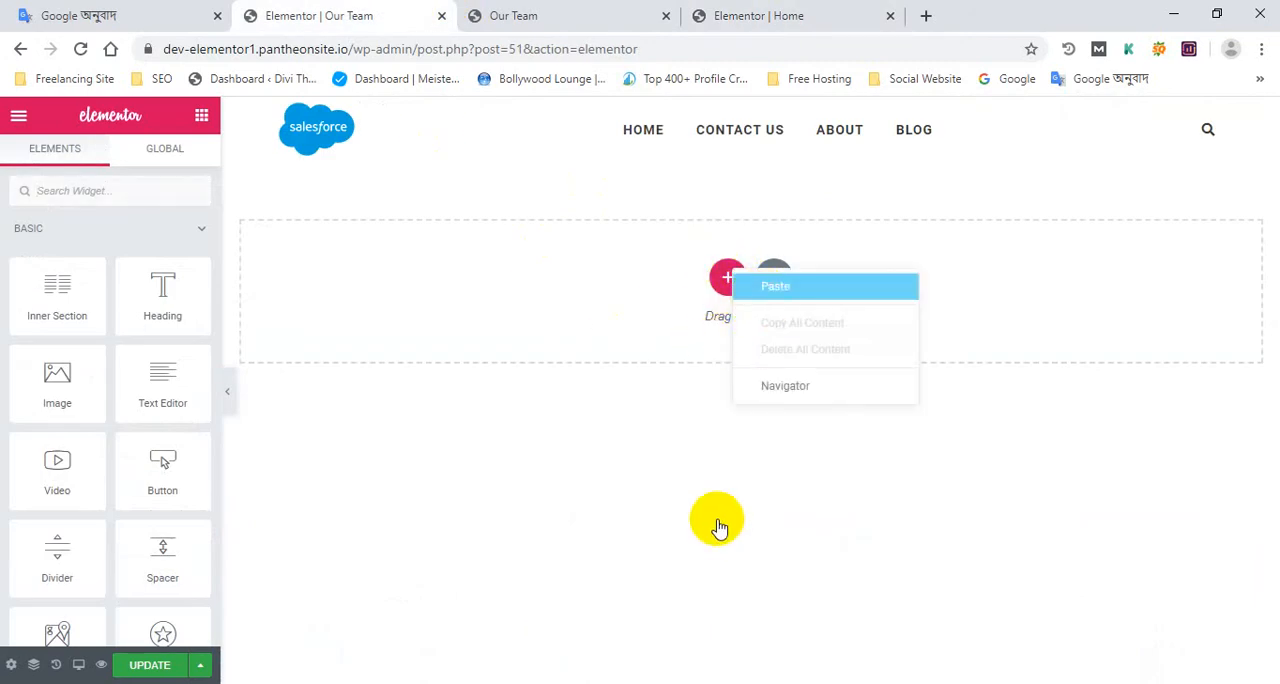
pyautogui.scroll(-2, 720, 460)
pyautogui.scroll(2, 571, 471)
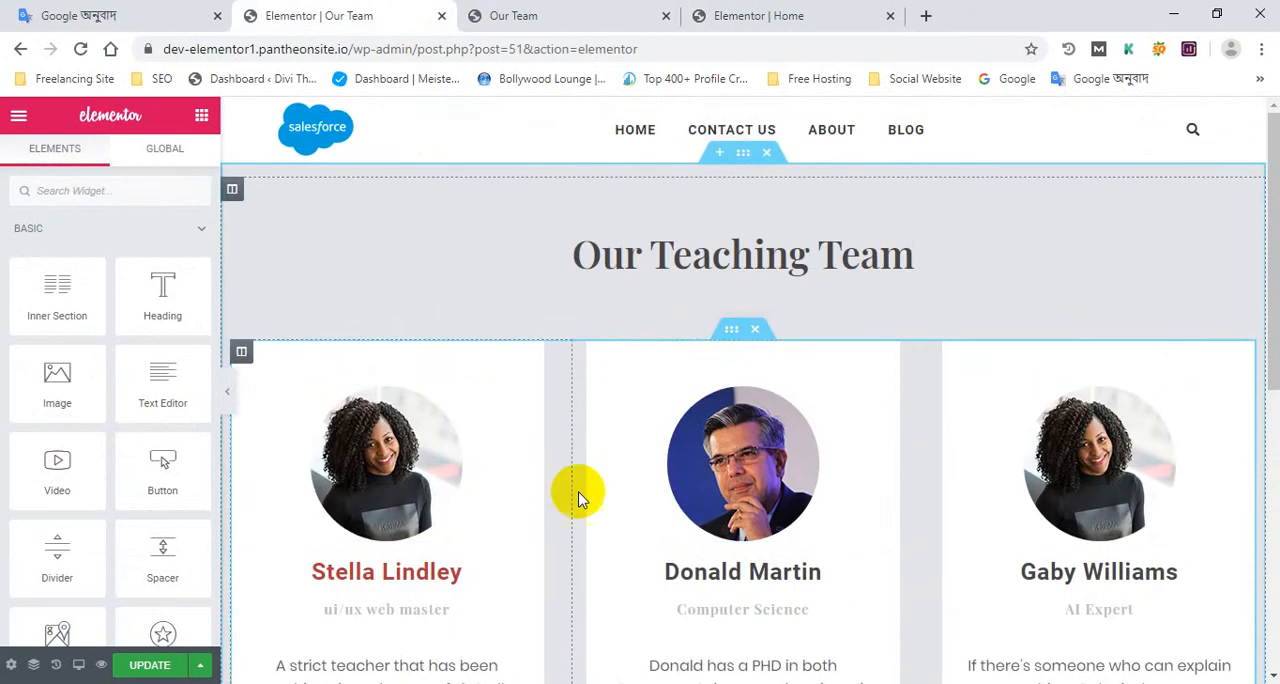
pyautogui.scroll(-7, 620, 490)
pyautogui.scroll(5, 743, 523)
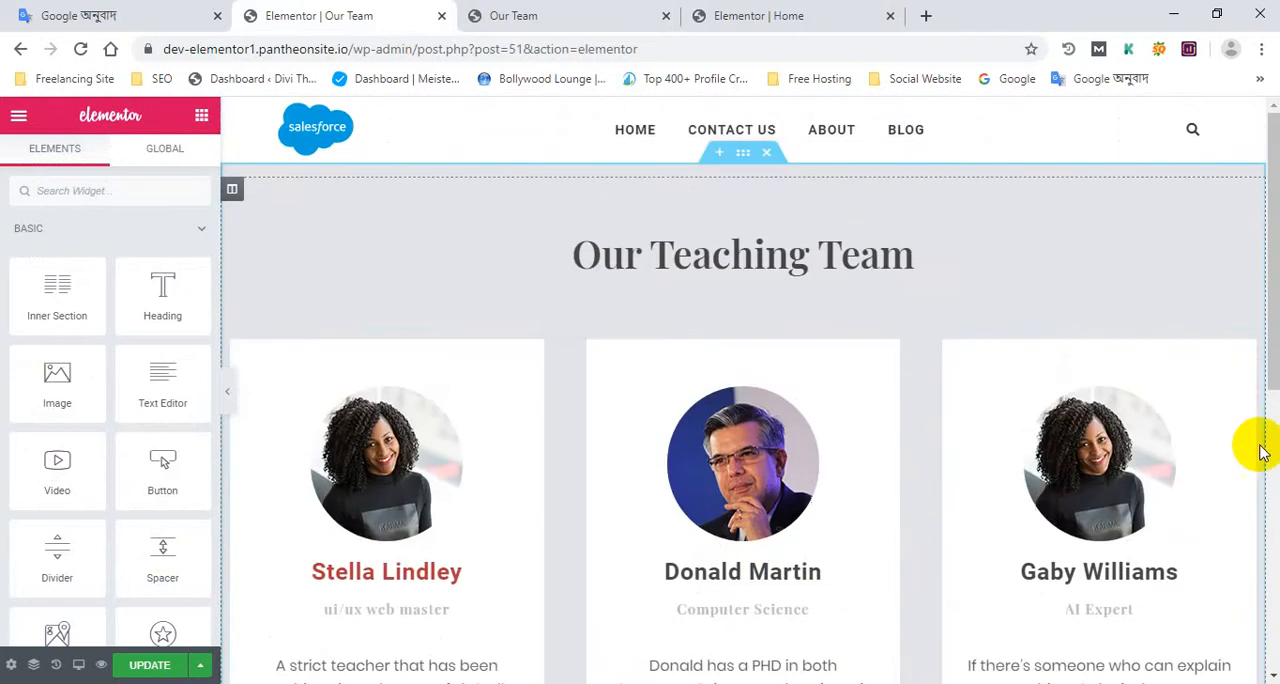
pyautogui.scroll(-5, 749, 629)
pyautogui.scroll(1, 508, 597)
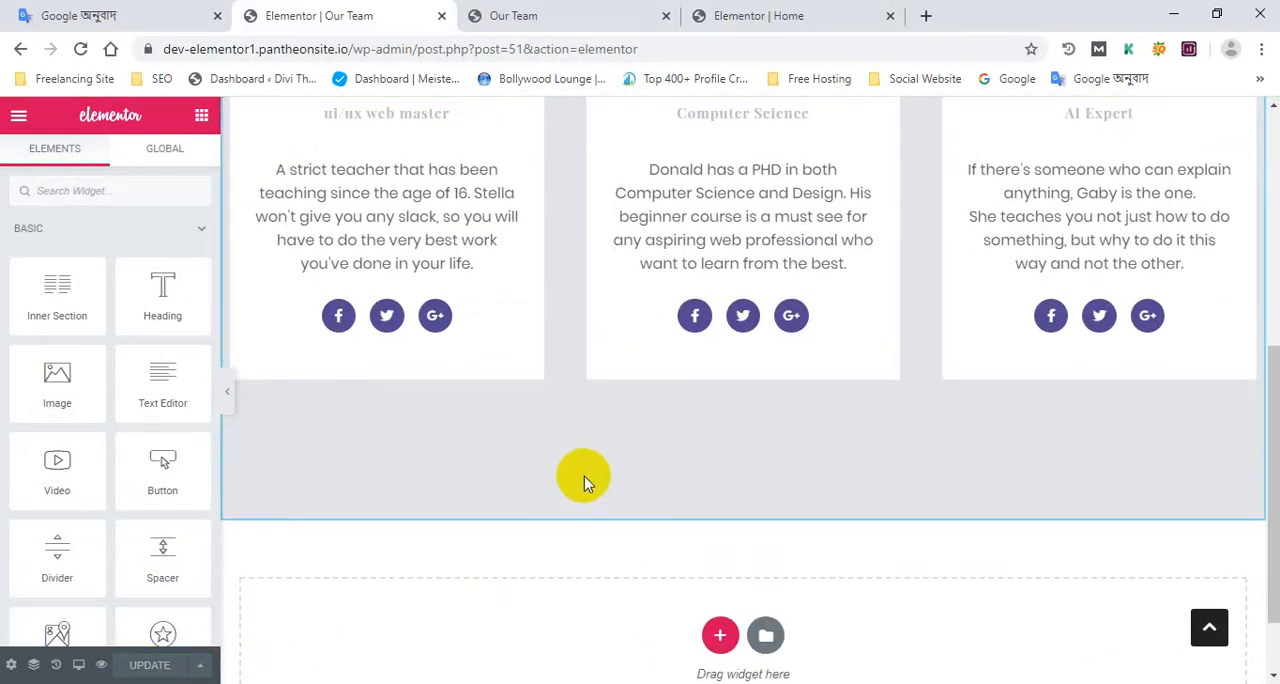
# Go from the live site to the WordPress dashboard and open the Menus settings
pyautogui.click(640, 10)
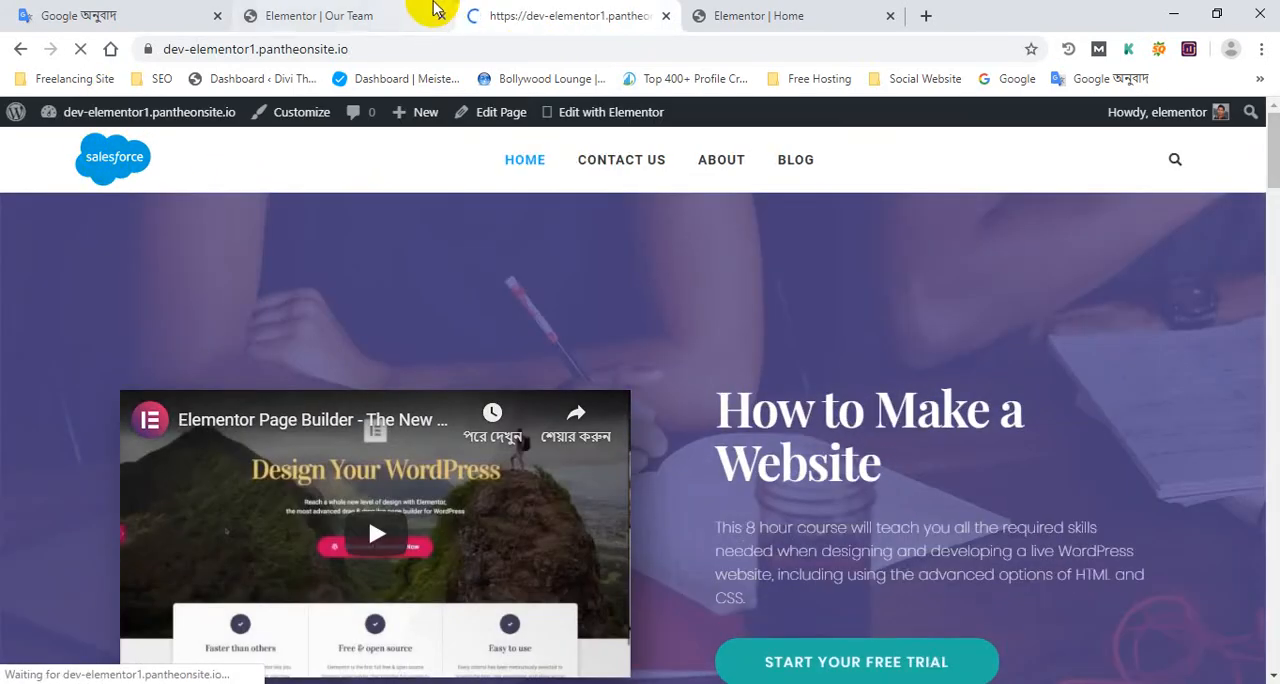
pyautogui.moveTo(130, 112)
pyautogui.click(100, 158)
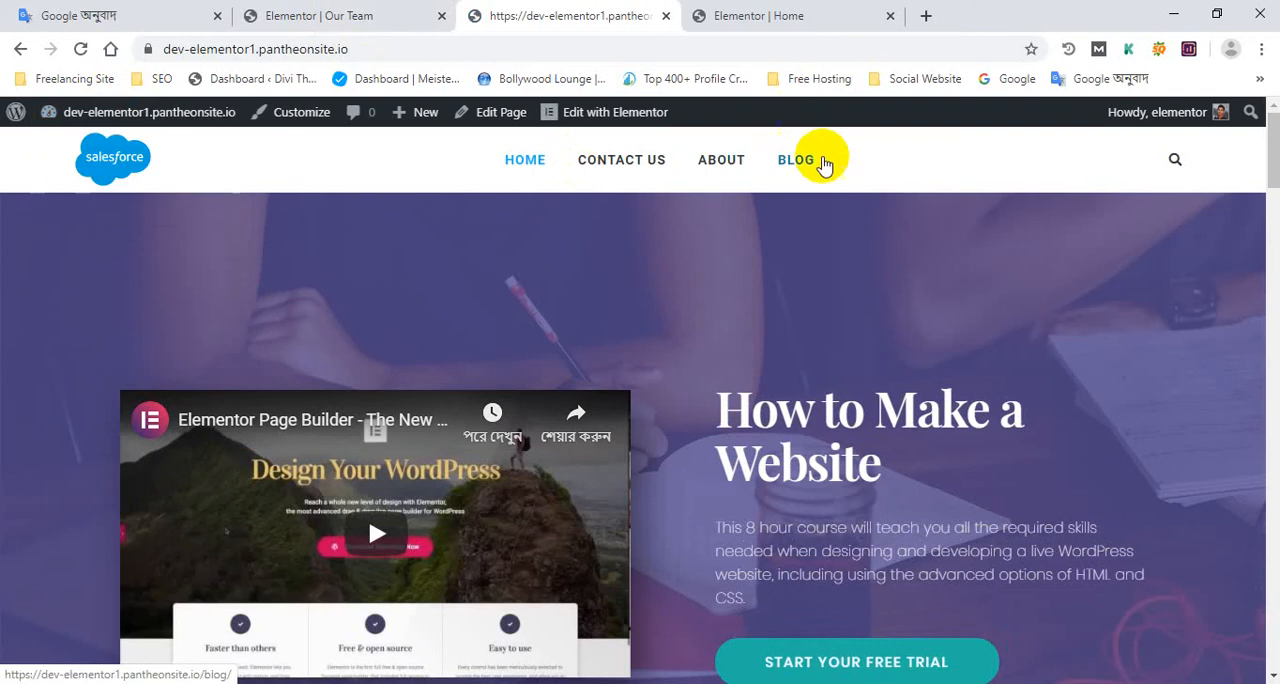
pyautogui.scroll(-2, 163, 471)
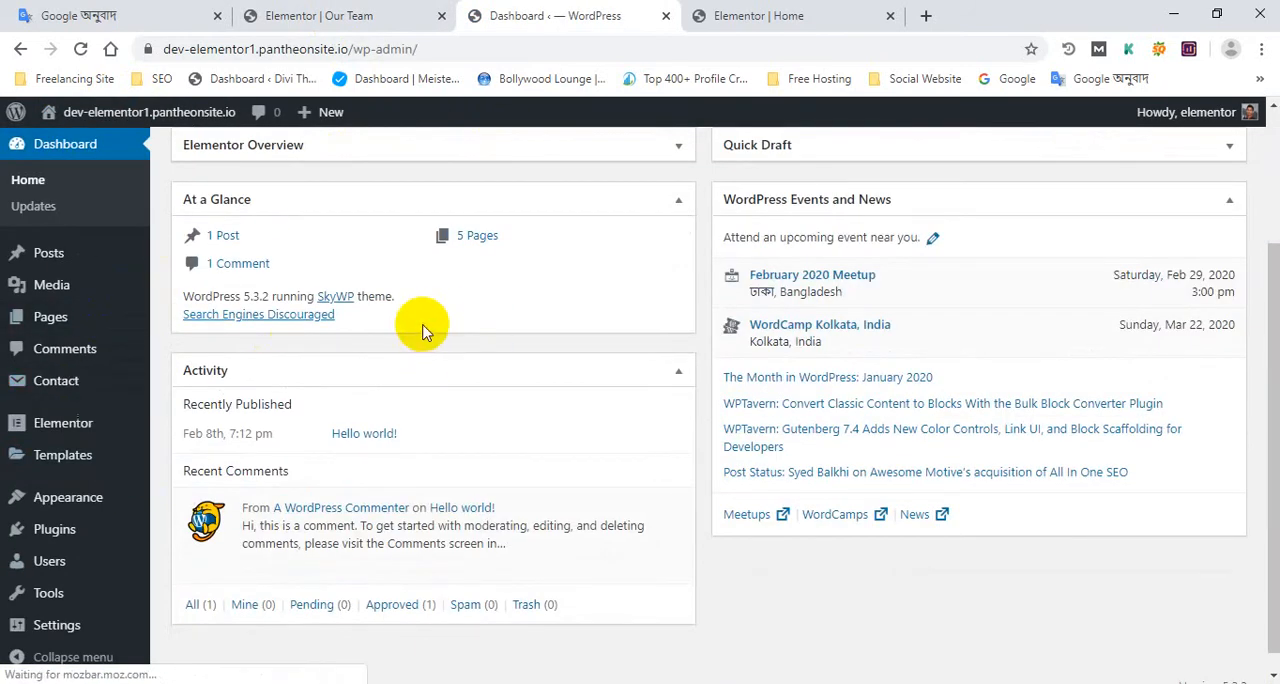
pyautogui.moveTo(115, 515)
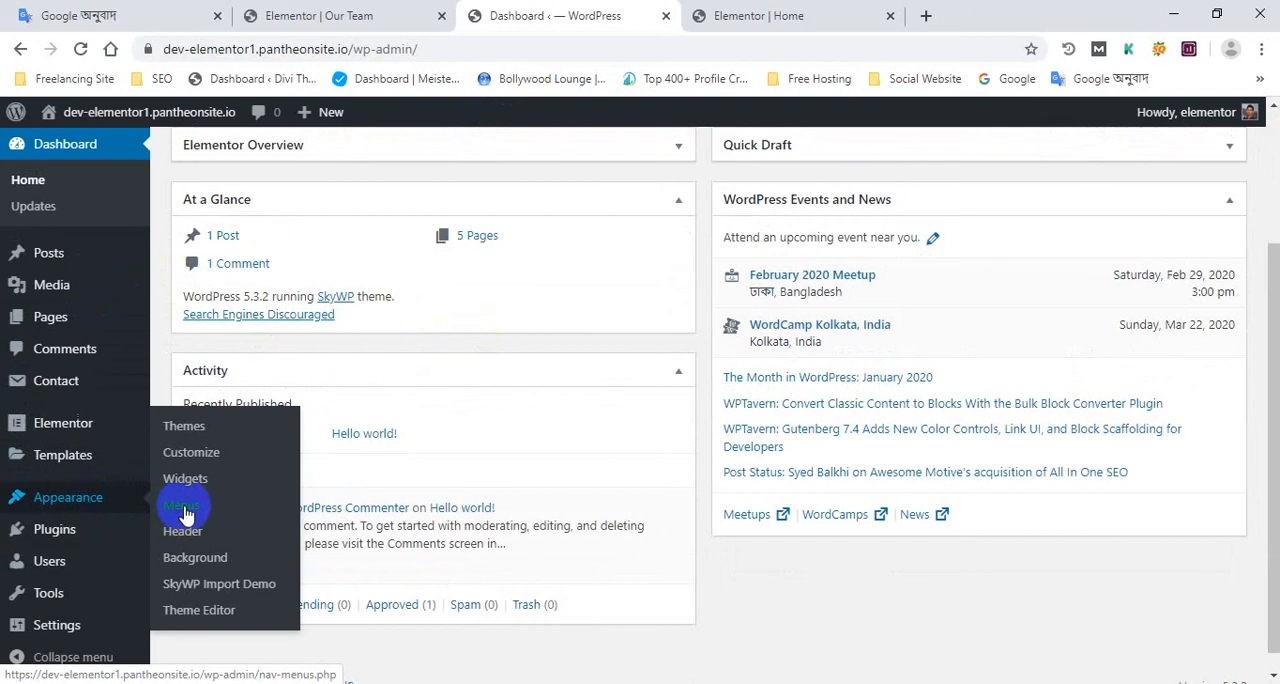
pyautogui.click(408, 10)
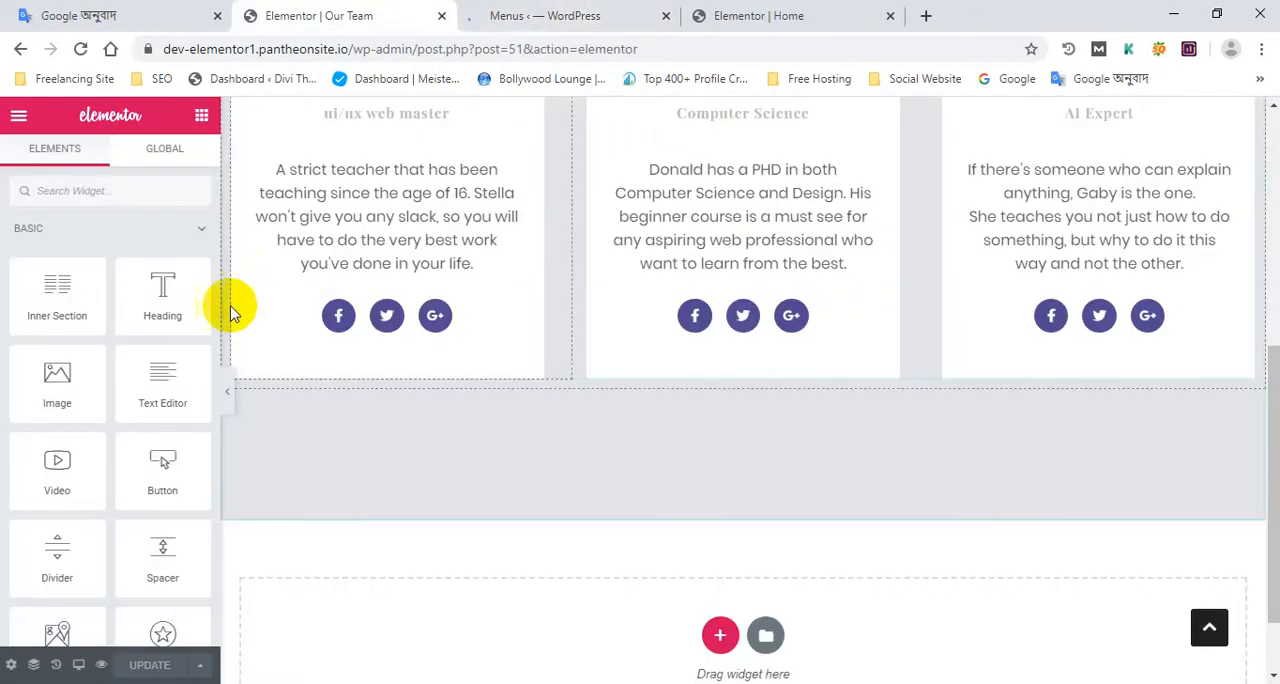
pyautogui.click(591, 12)
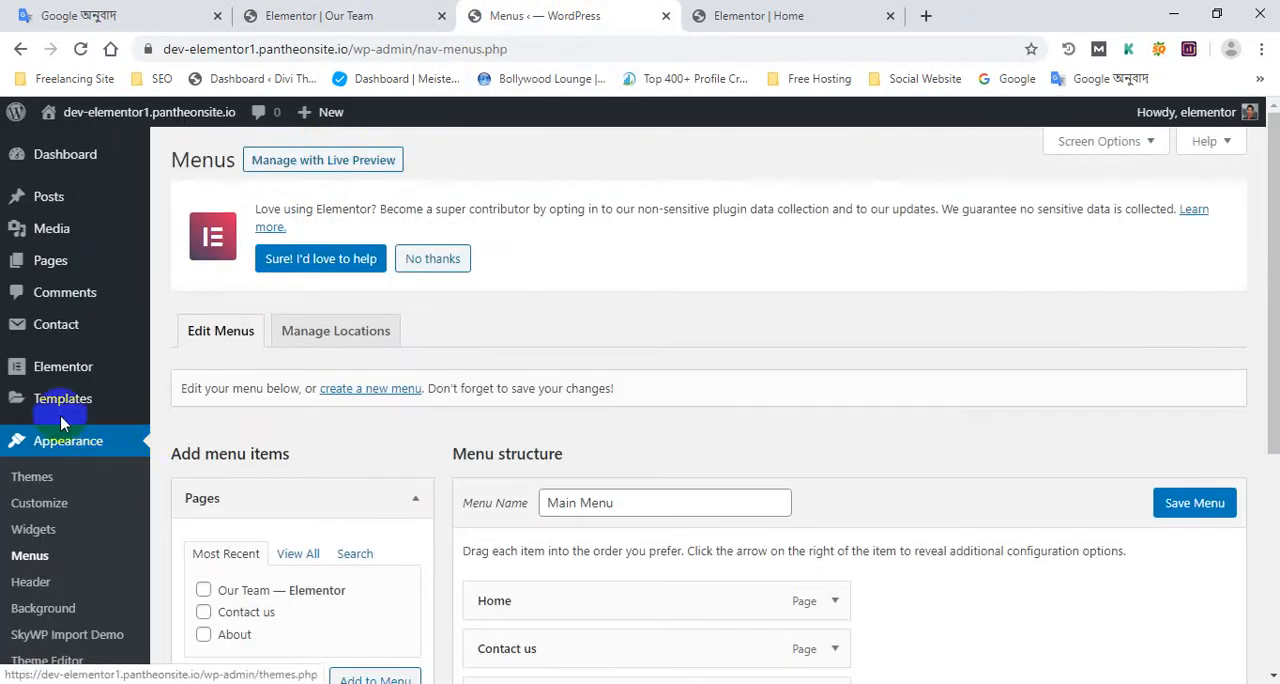
# Add the Our Team page to the Main Menu between About and Blog, and save the menu
pyautogui.scroll(-2, 63, 418)
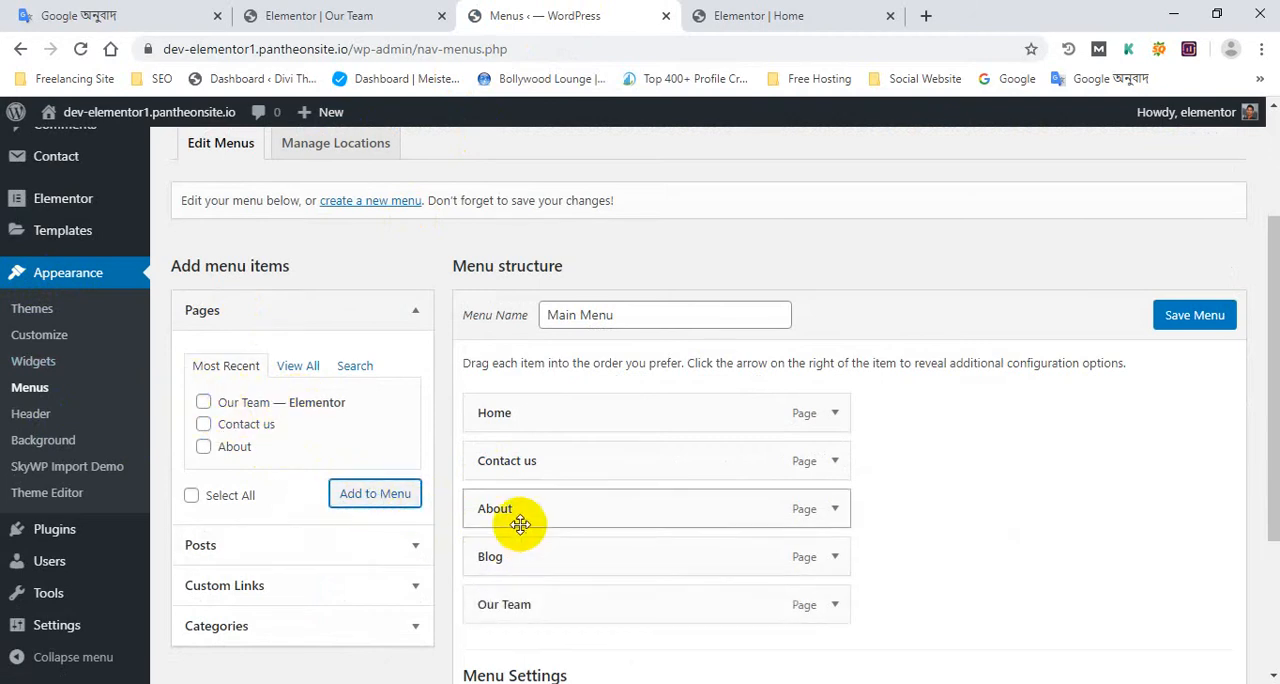
pyautogui.scroll(-1, 522, 530)
pyautogui.moveTo(531, 504); pyautogui.dragTo(513, 470)
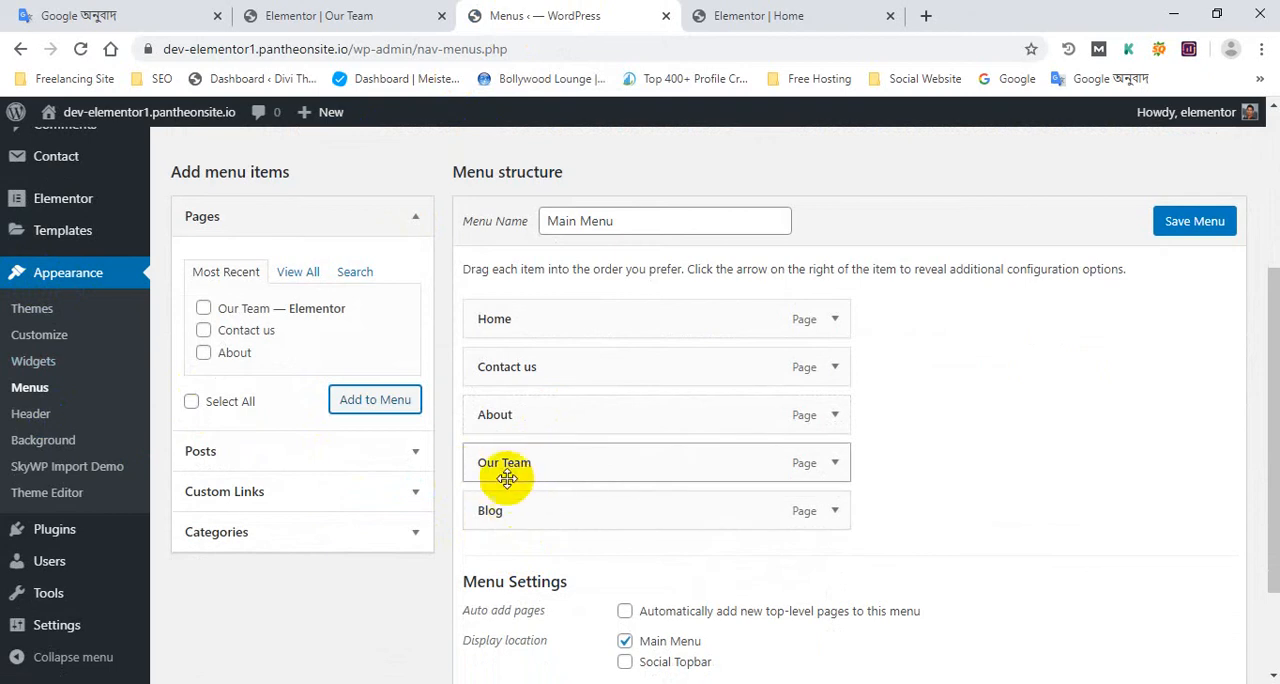
pyautogui.click(1185, 218)
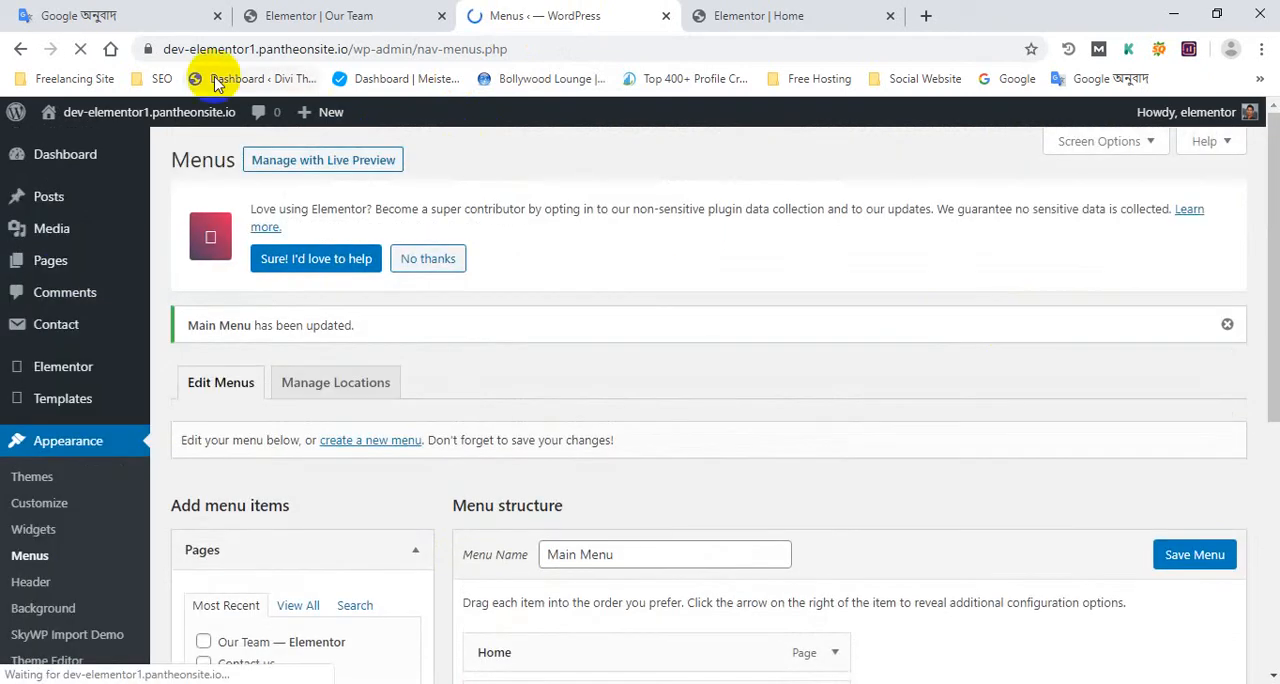
pyautogui.click(318, 14)
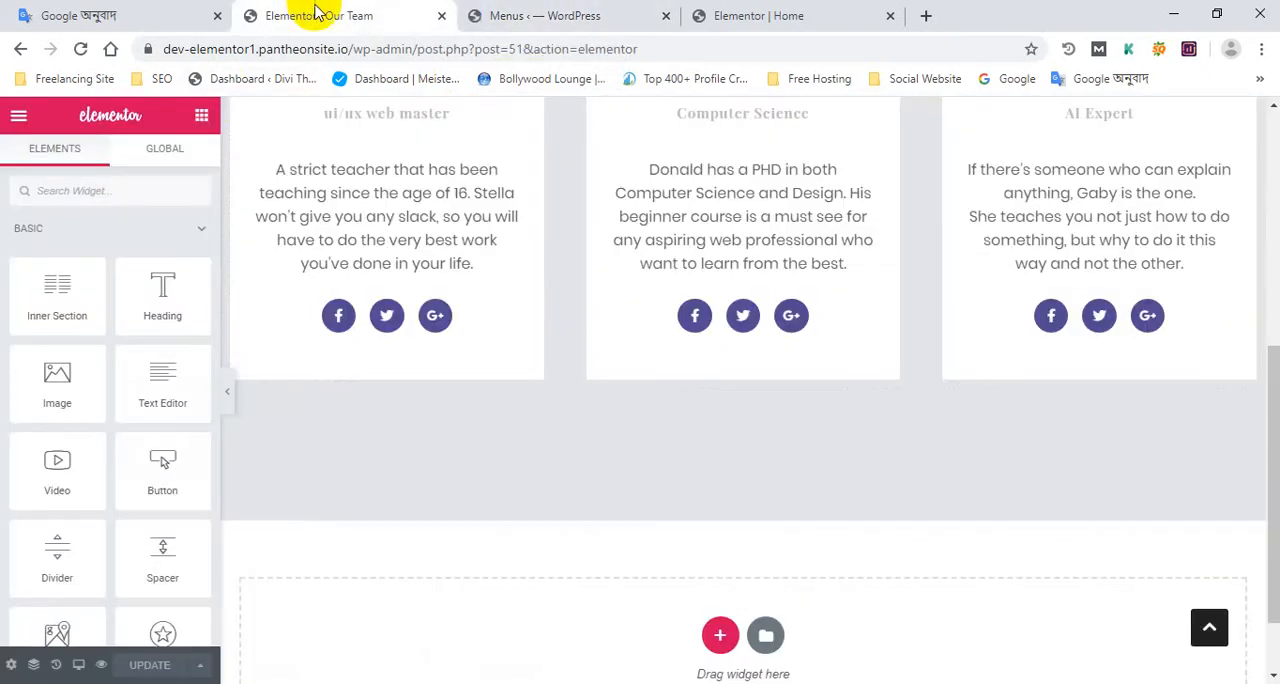
# Open the live site separately from the dashboard and check the Our Team page through its main menu entry
pyautogui.click(495, 14)
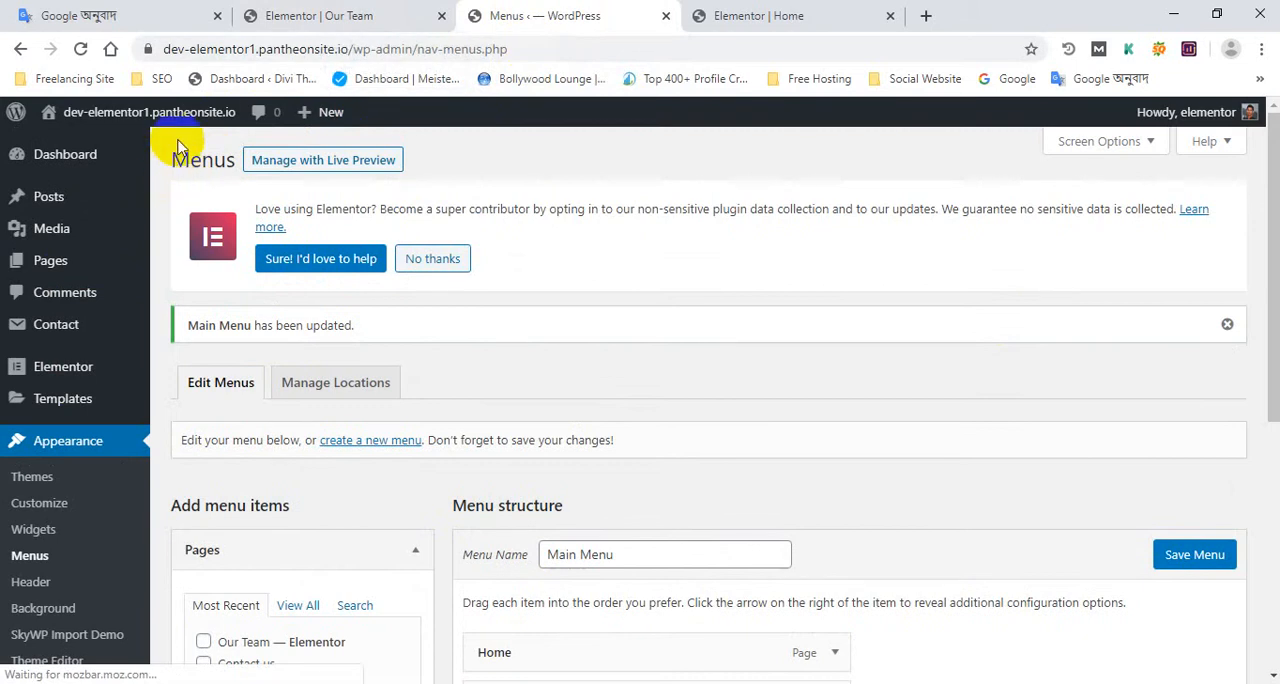
pyautogui.moveTo(176, 135)
pyautogui.middleClick(139, 145)
pyautogui.click(690, 12)
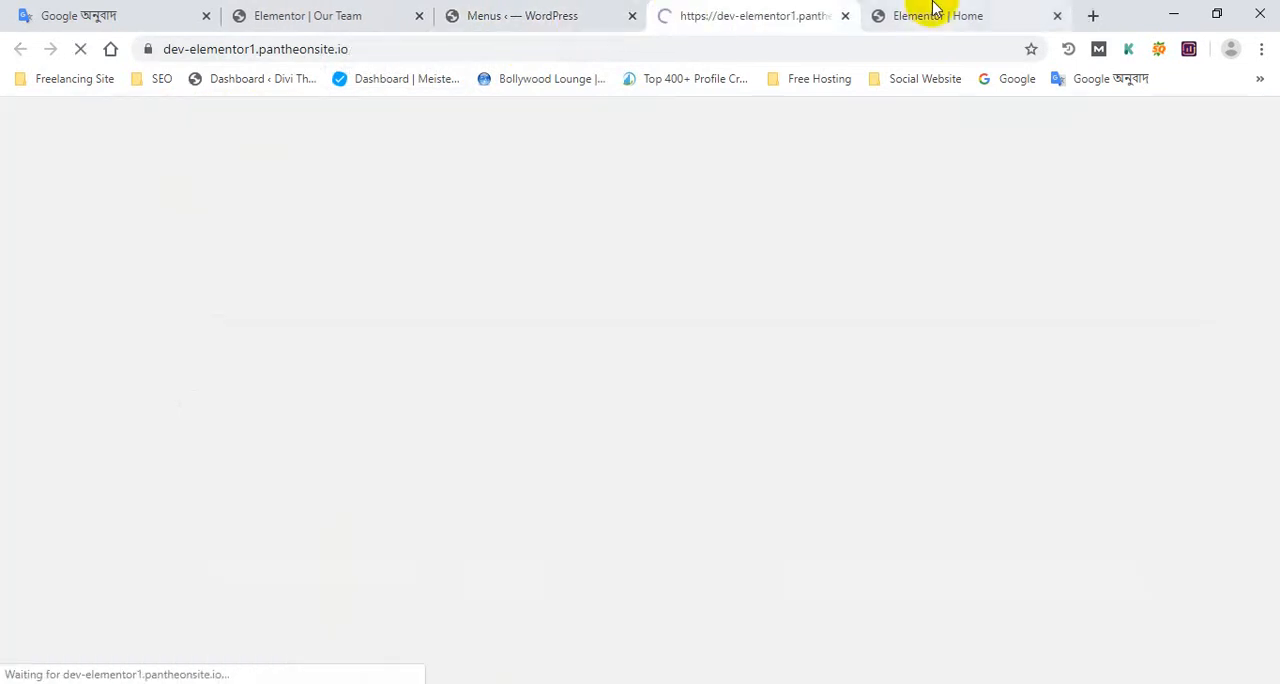
pyautogui.click(937, 10)
pyautogui.click(804, 155)
pyautogui.click(780, 12)
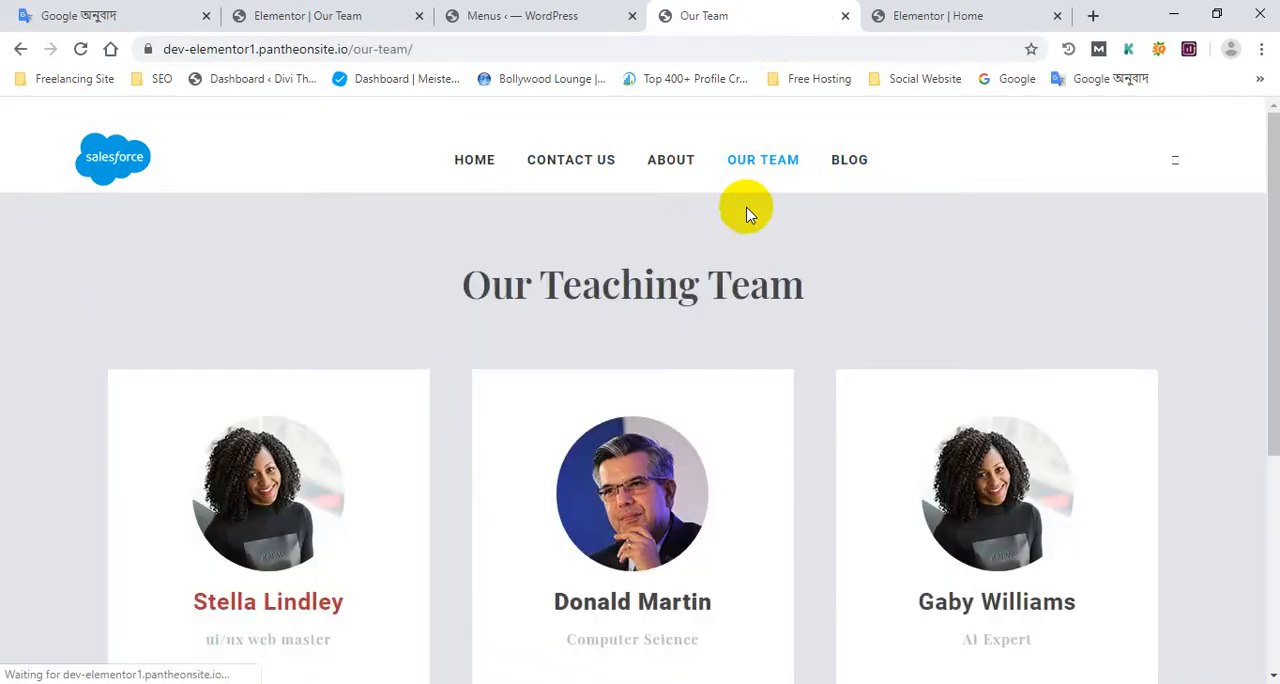
pyautogui.scroll(-4, 480, 294)
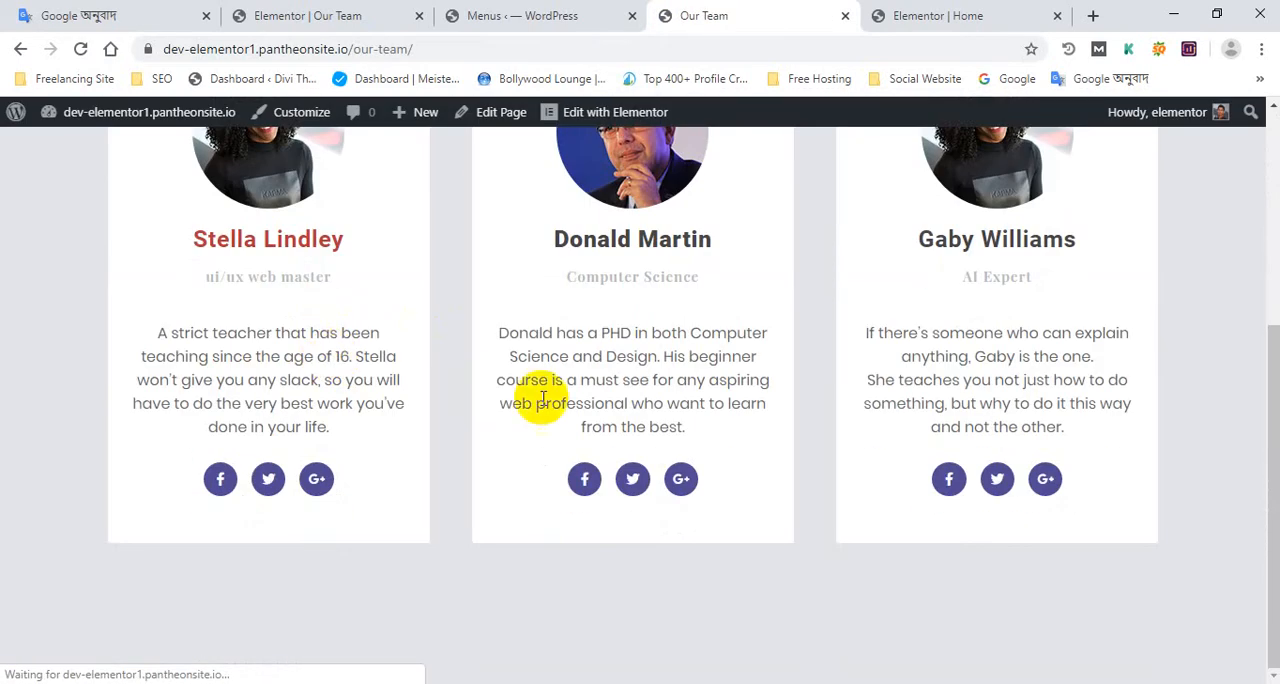
pyautogui.hotkey('ctrl', 'shift', 'Tab')
pyautogui.scroll(-4, 560, 440)
# Add a single-column section below the team section in the Our Team editor and place a centred Heading widget in it
pyautogui.click(375, 12)
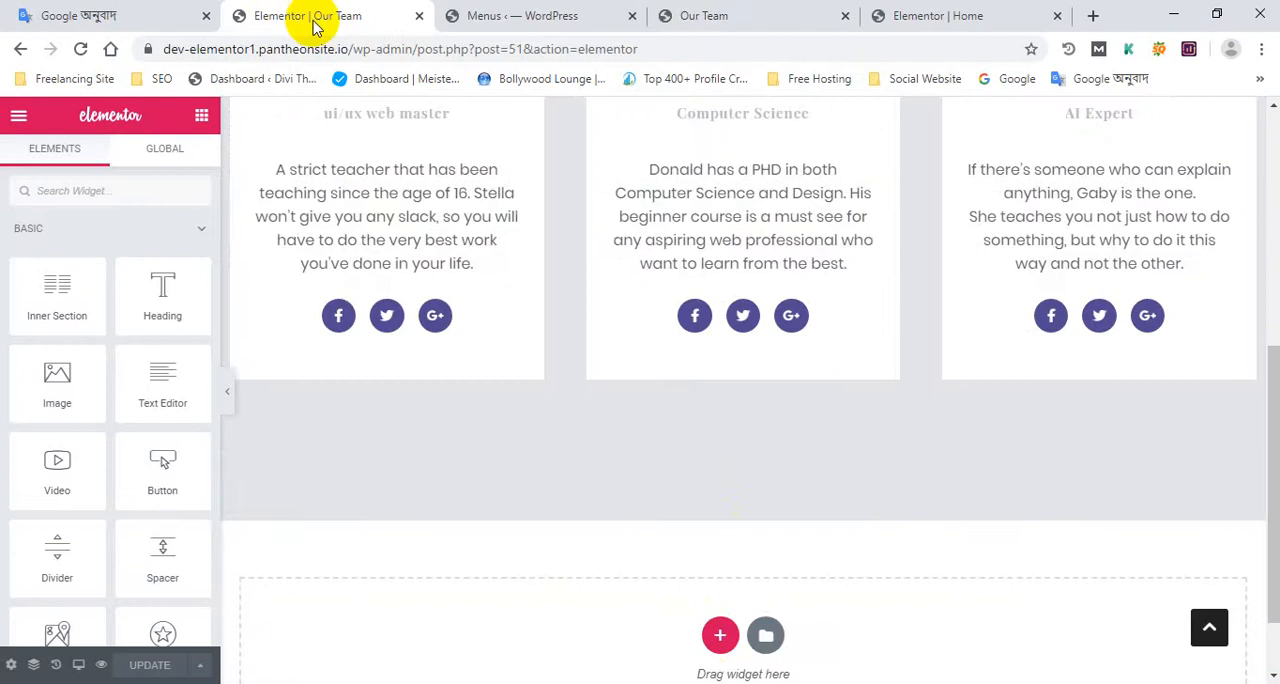
pyautogui.click(718, 549)
pyautogui.scroll(-1, 728, 558)
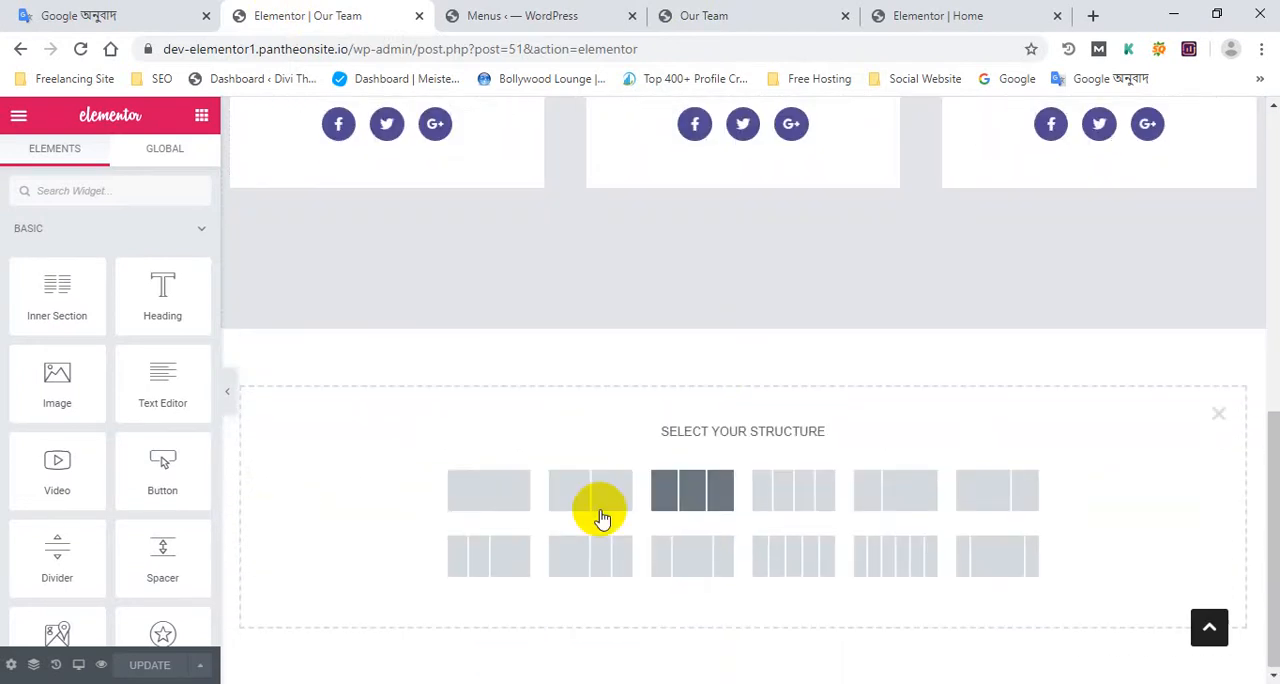
pyautogui.click(620, 487)
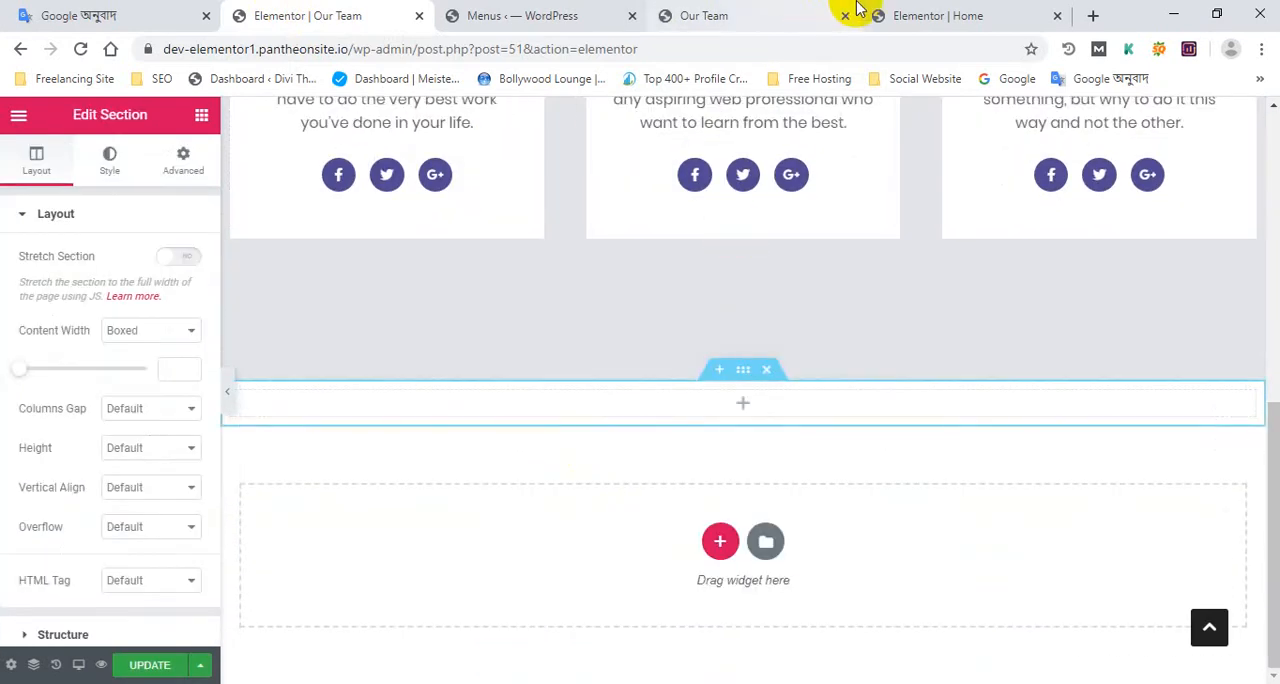
pyautogui.click(741, 410)
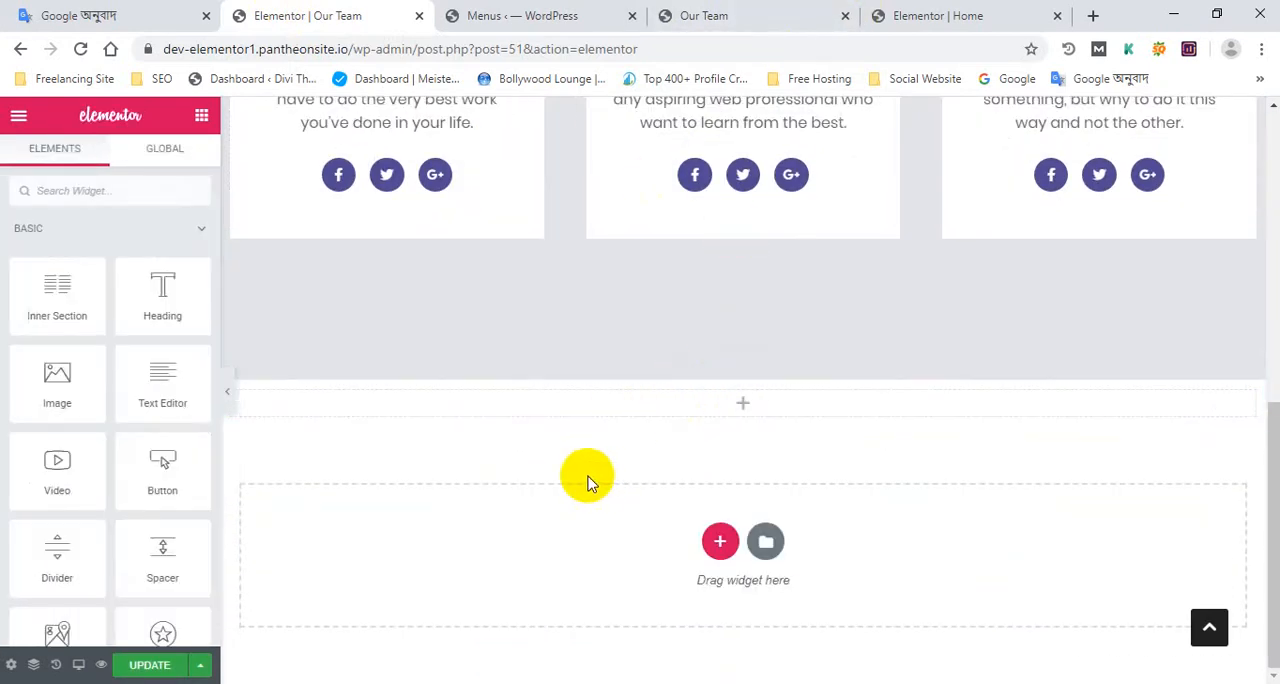
pyautogui.moveTo(163, 312); pyautogui.dragTo(740, 440)
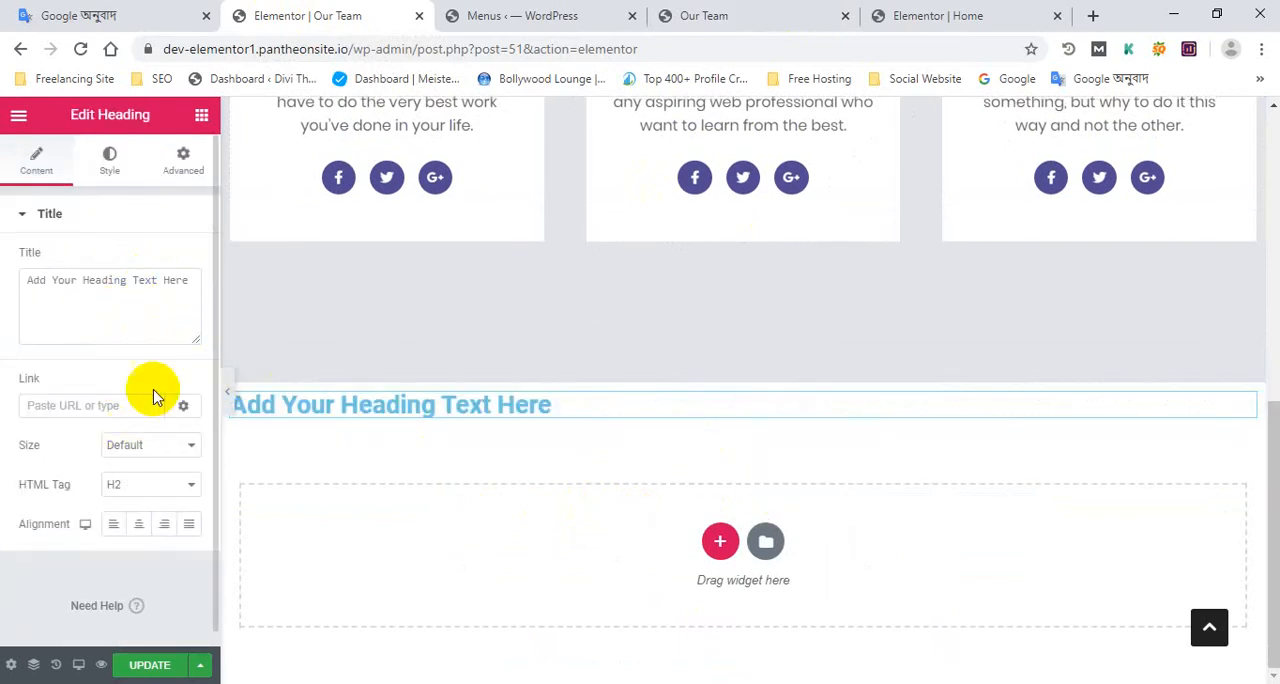
pyautogui.click(141, 530)
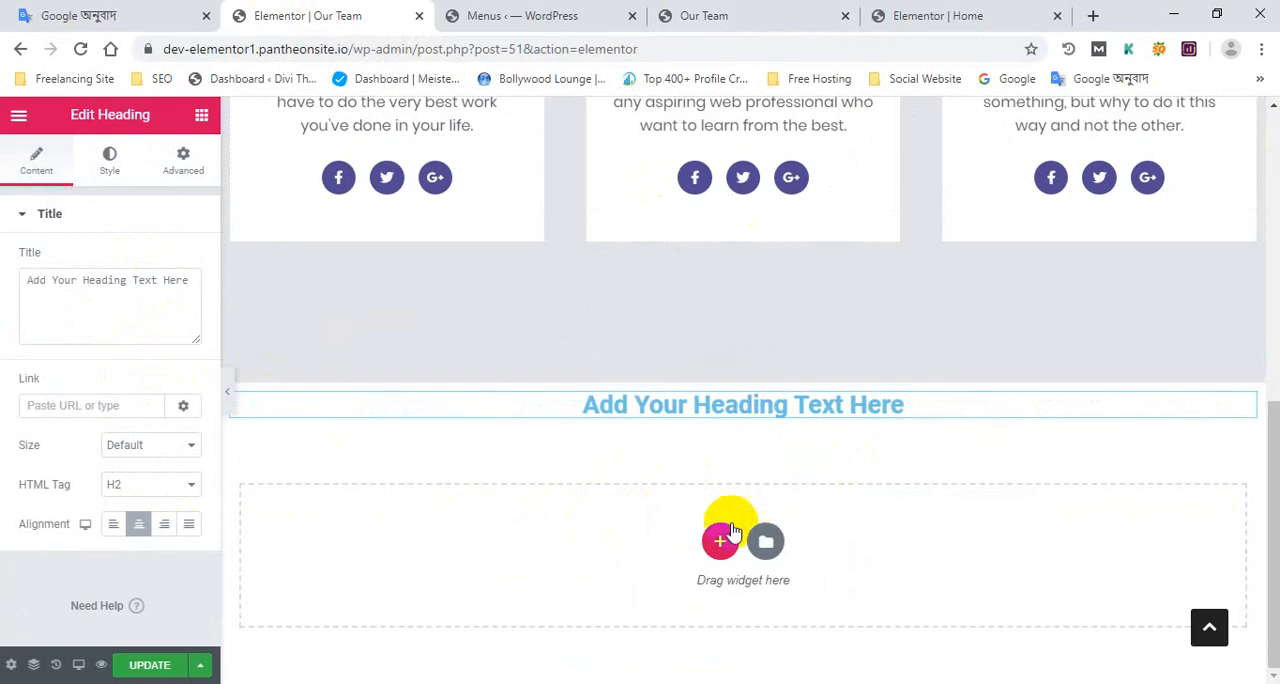
# Add a two-column section below the heading and put a Text Editor in its first column, with the Lorem ipsum paragraph repeated three times
pyautogui.click(722, 538)
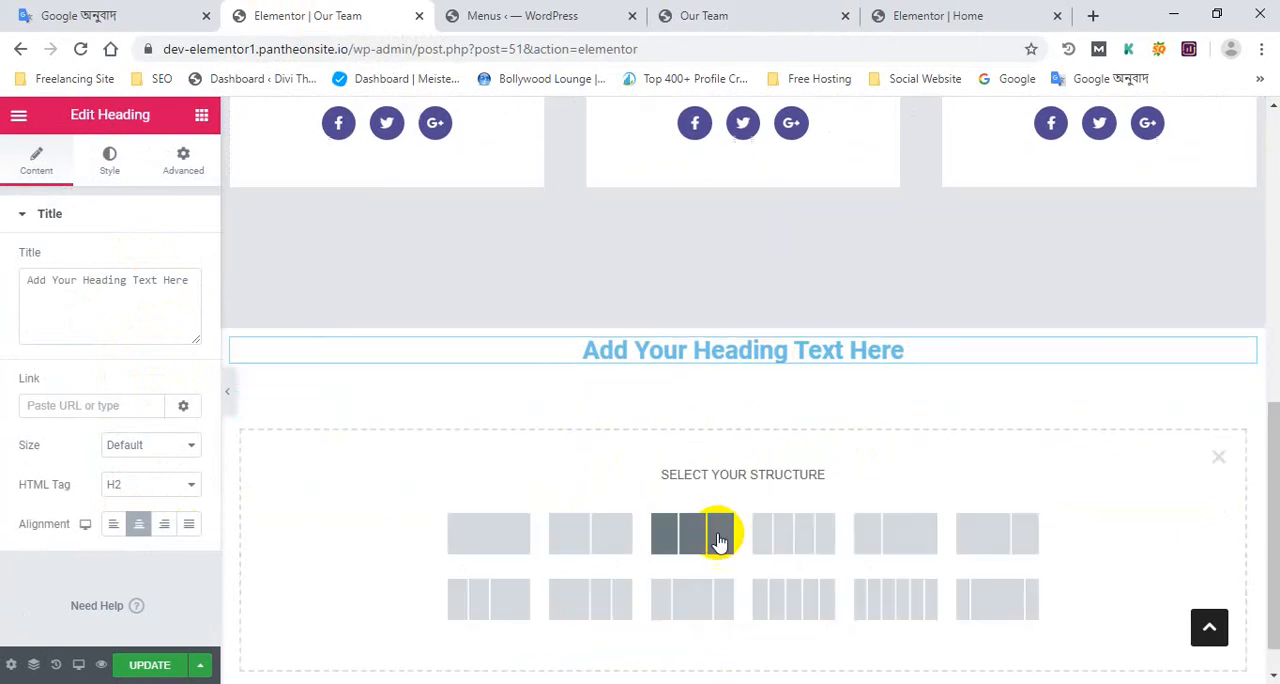
pyautogui.click(573, 540)
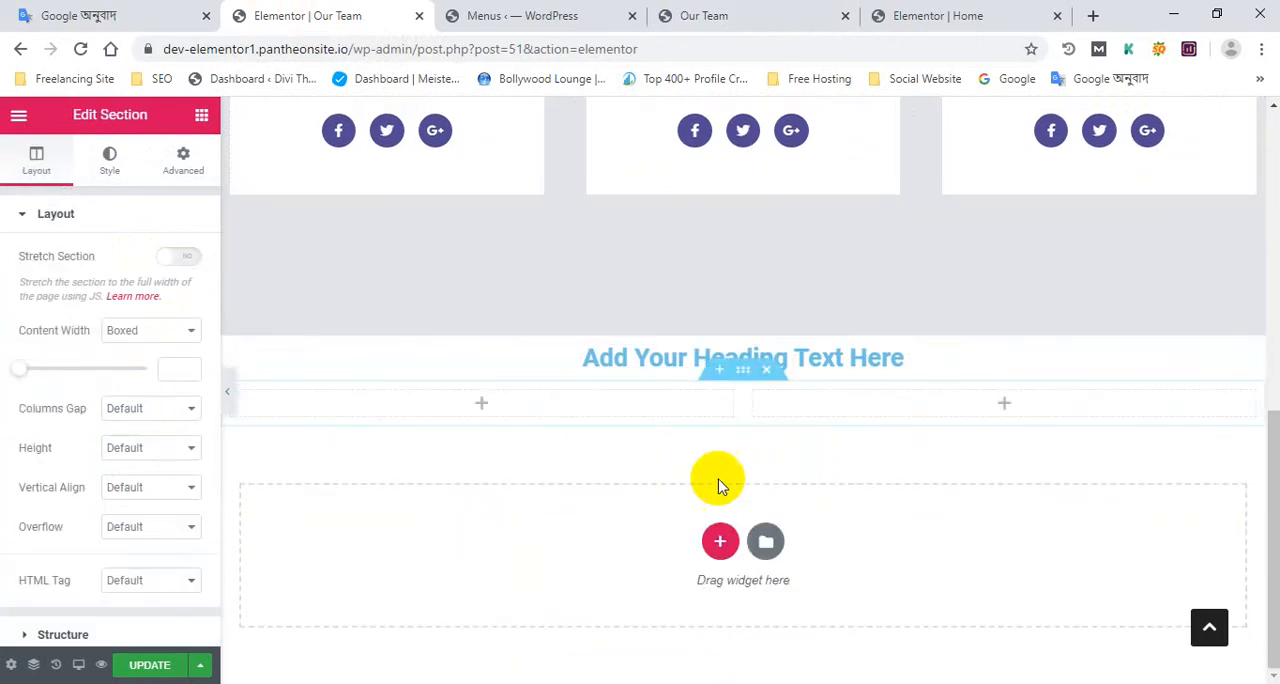
pyautogui.click(481, 410)
pyautogui.moveTo(163, 391); pyautogui.dragTo(495, 410)
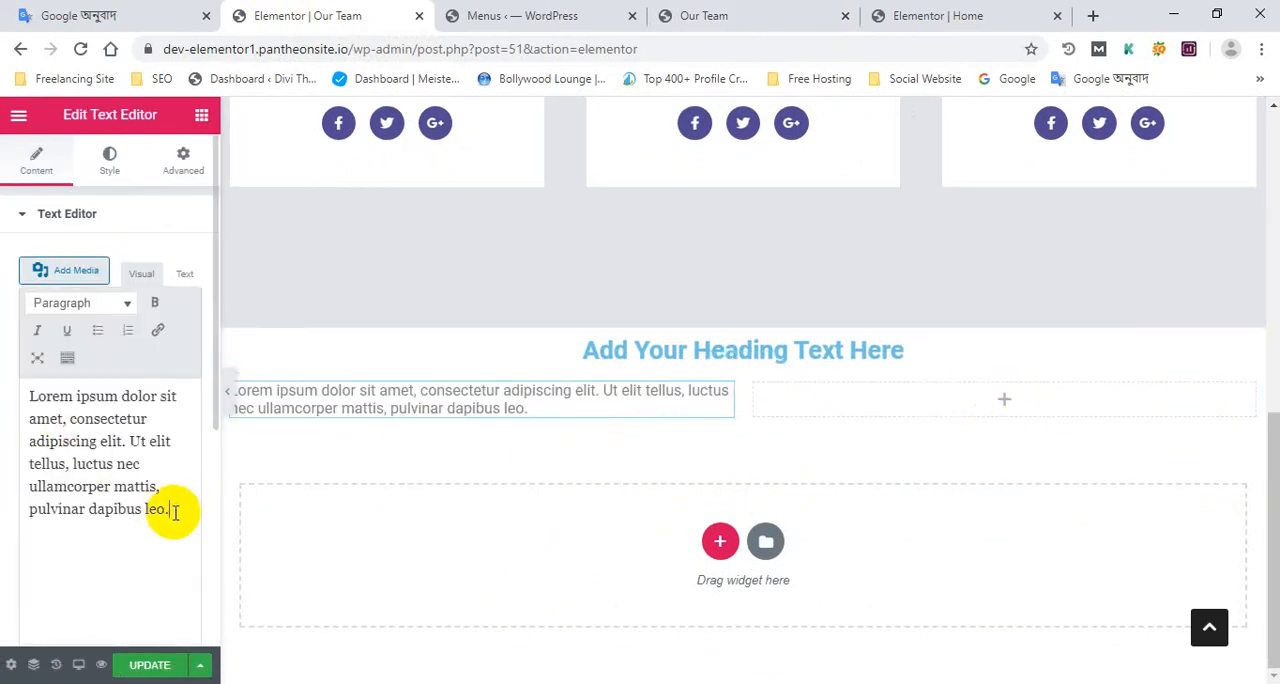
pyautogui.moveTo(173, 512); pyautogui.dragTo(3, 372)
pyautogui.hotkey('ctrl', 'c')
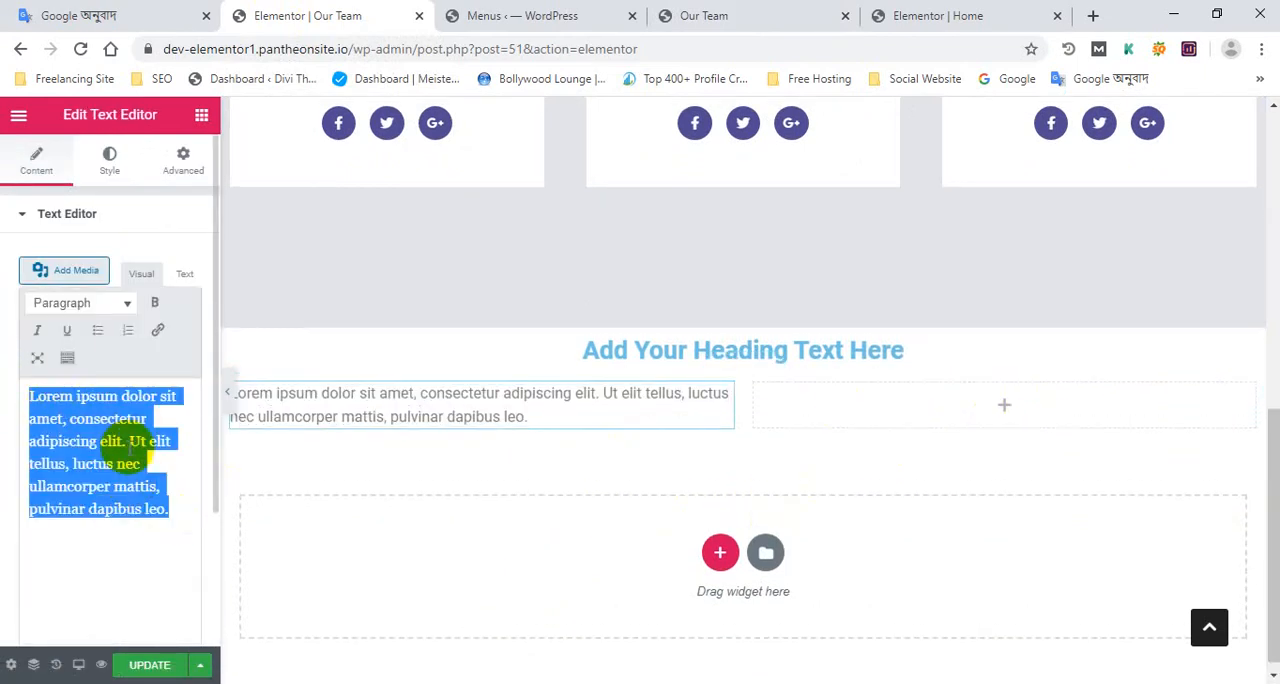
pyautogui.click(186, 511)
pyautogui.hotkey('ctrl', 'v')
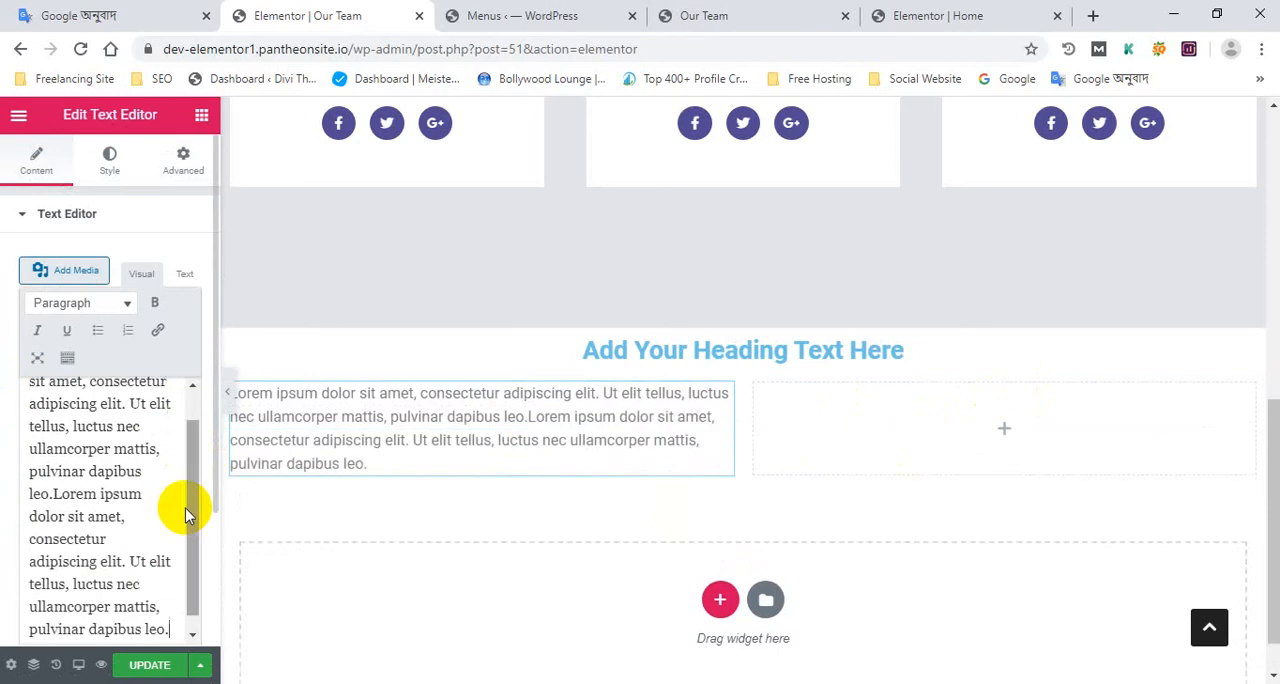
pyautogui.hotkey('ctrl', 'v')
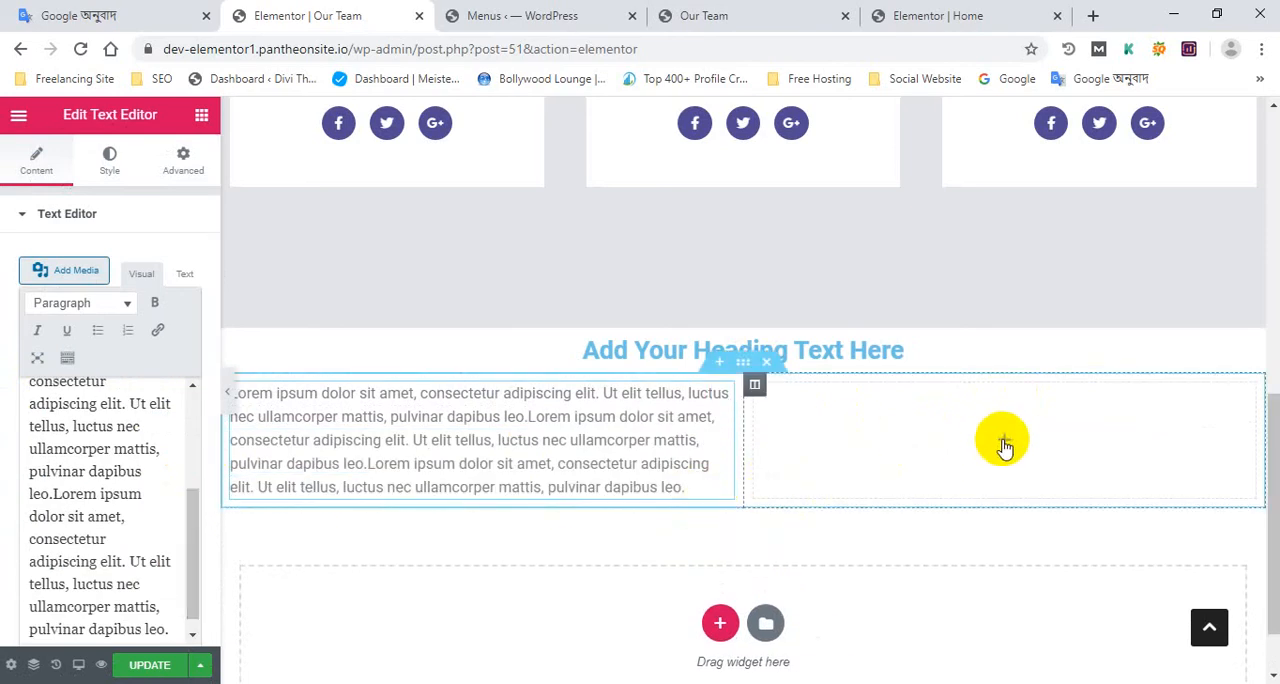
# Fill the second column with a Text Editor holding the same Lorem ipsum paragraph three times, and update the page
pyautogui.click(1004, 446)
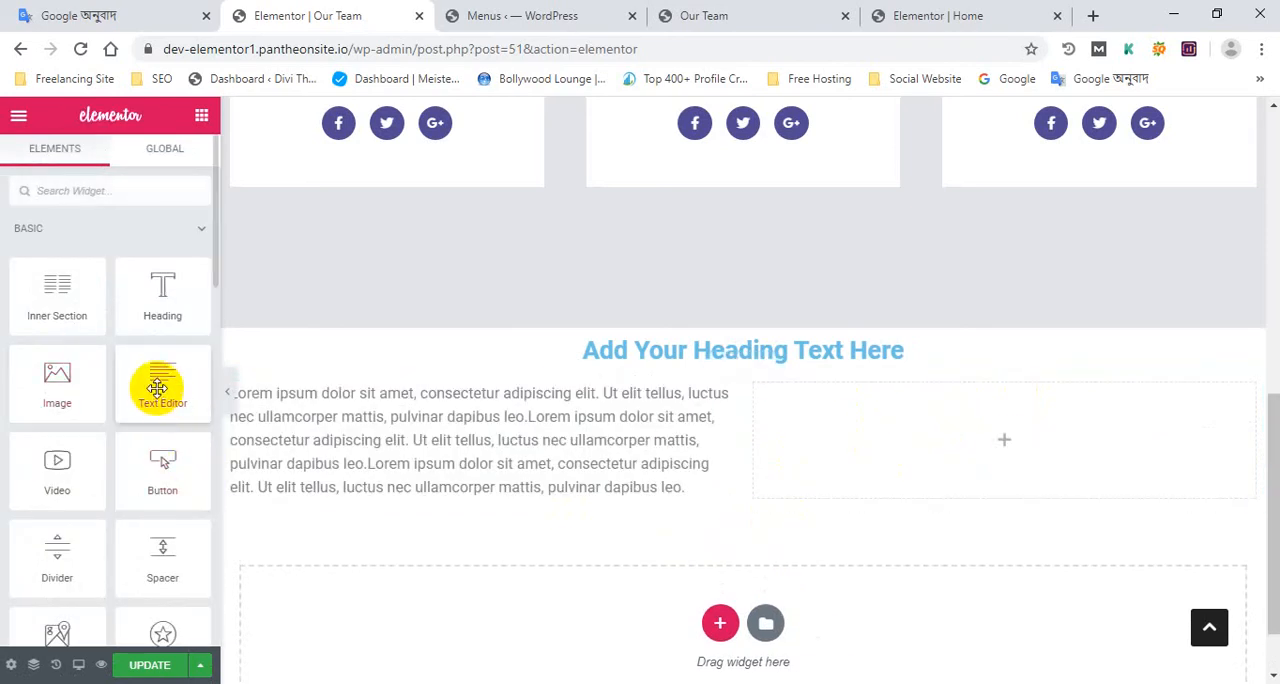
pyautogui.moveTo(157, 388); pyautogui.dragTo(995, 478)
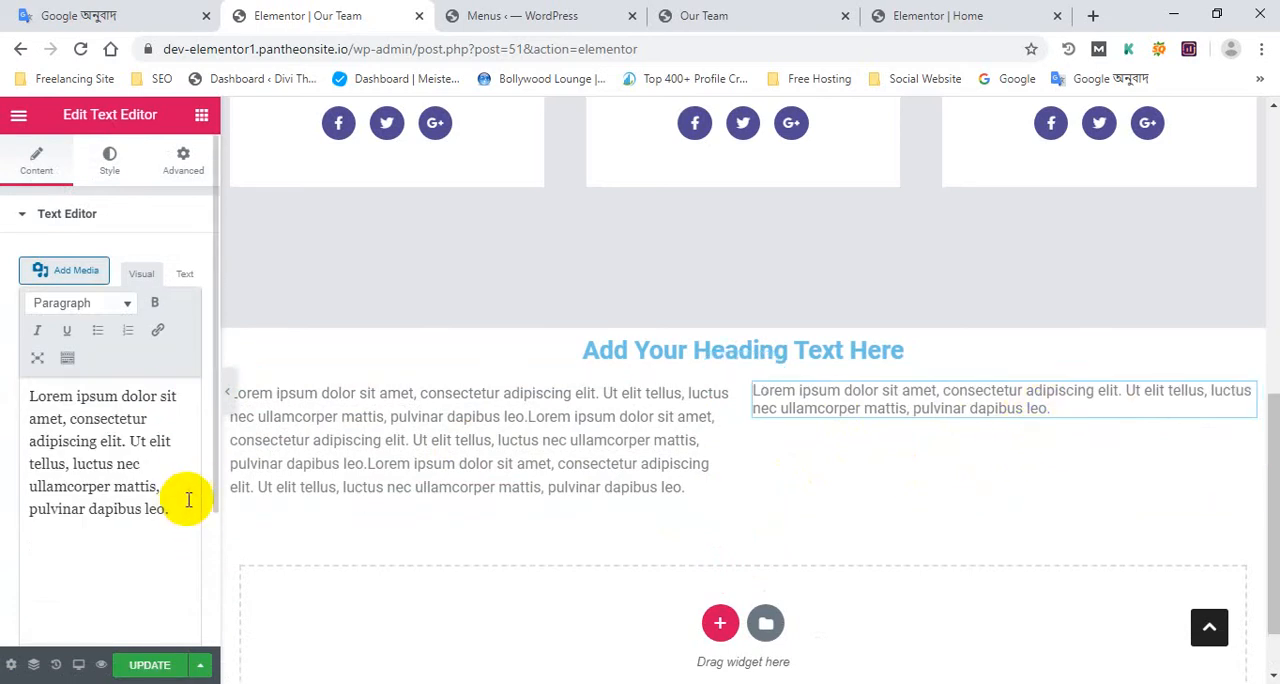
pyautogui.hotkey('ctrl', 'v')
pyautogui.hotkey('ctrl', 'v')
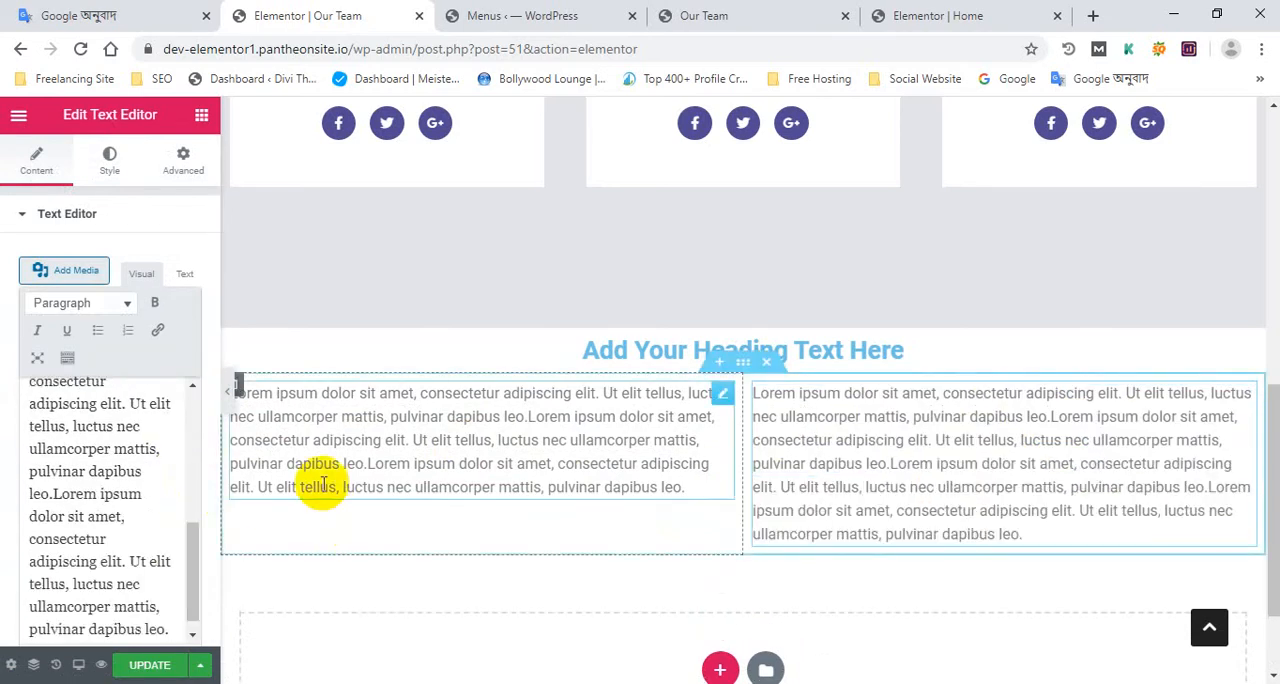
pyautogui.hotkey('ctrl', 'z')
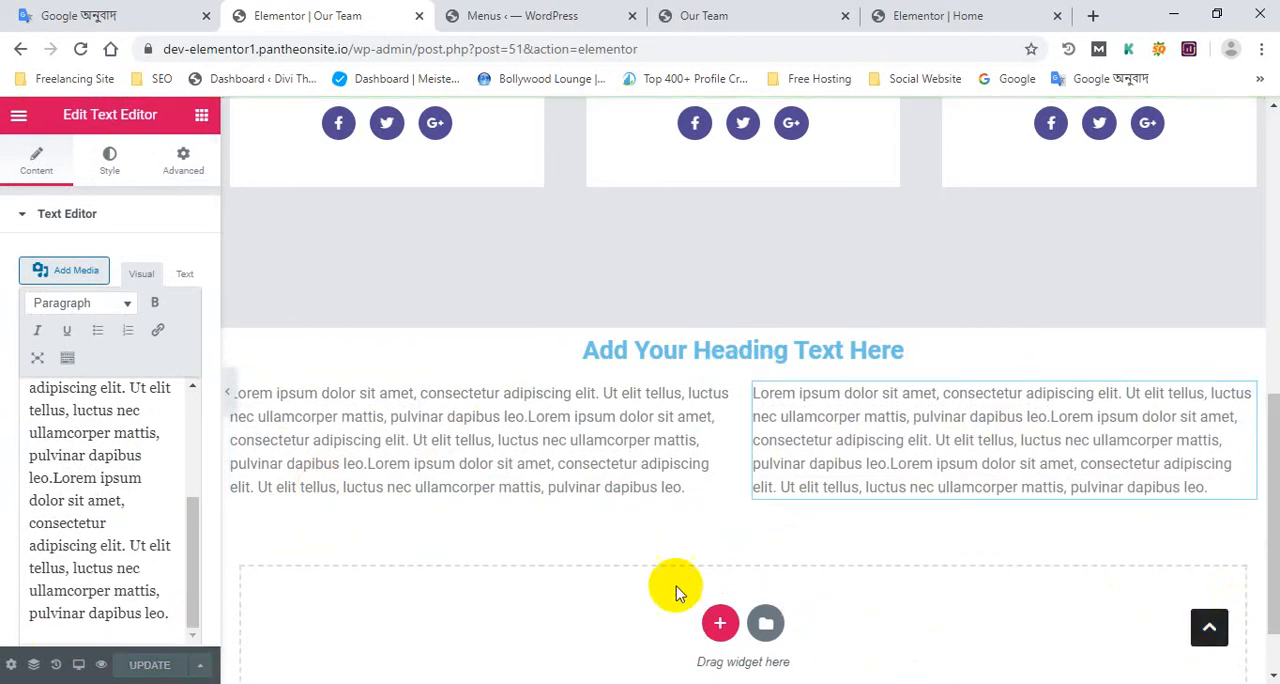
# Review the main menu structure in the dashboard and the team section on the live Our Team page
pyautogui.click(527, 15)
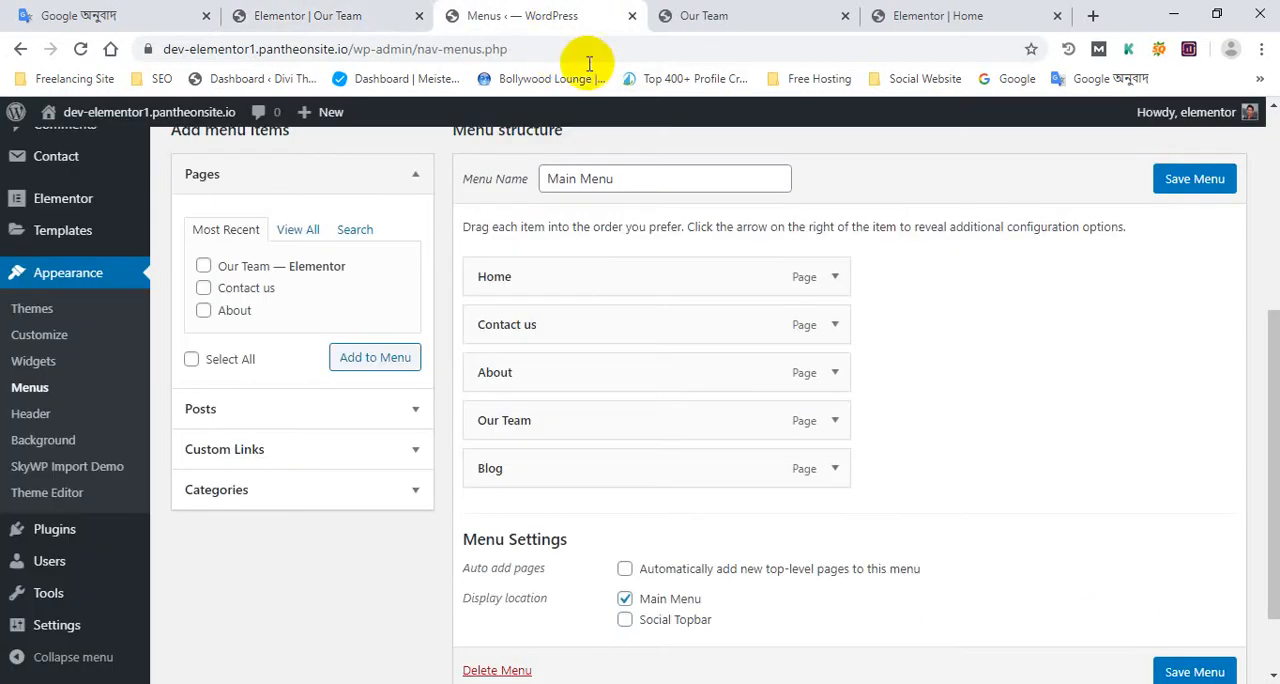
pyautogui.click(356, 10)
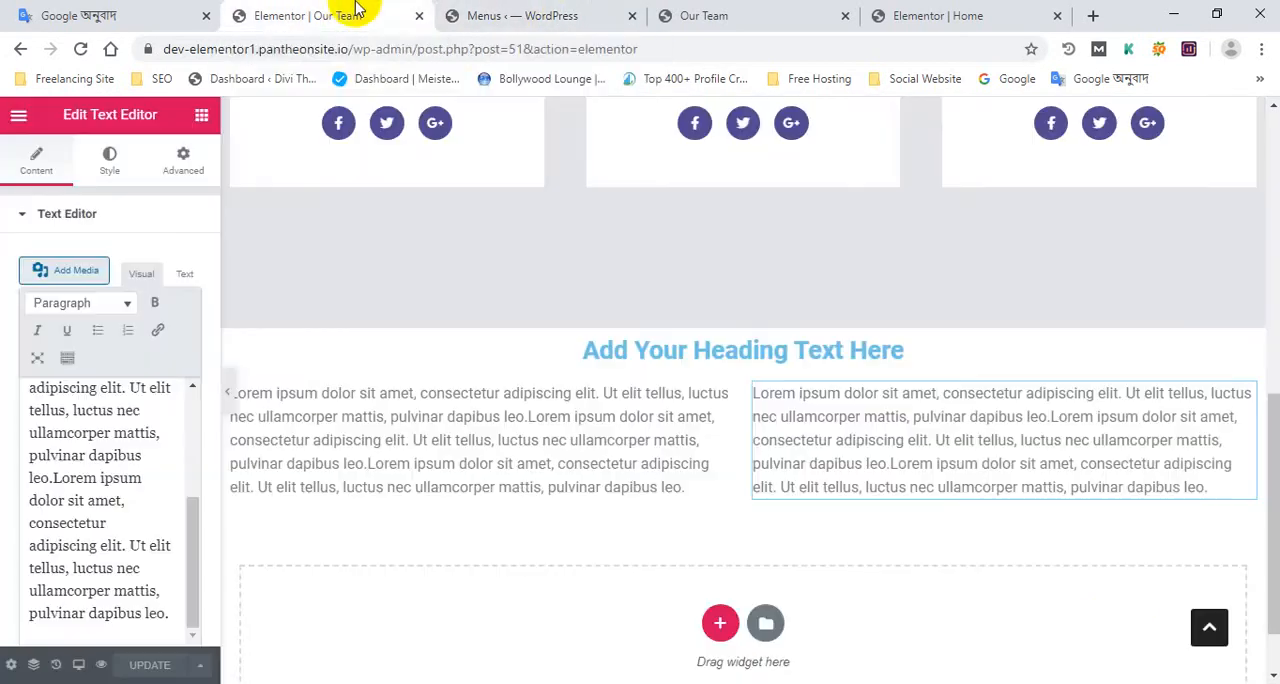
pyautogui.click(487, 10)
pyautogui.scroll(3, 686, 143)
pyautogui.click(704, 15)
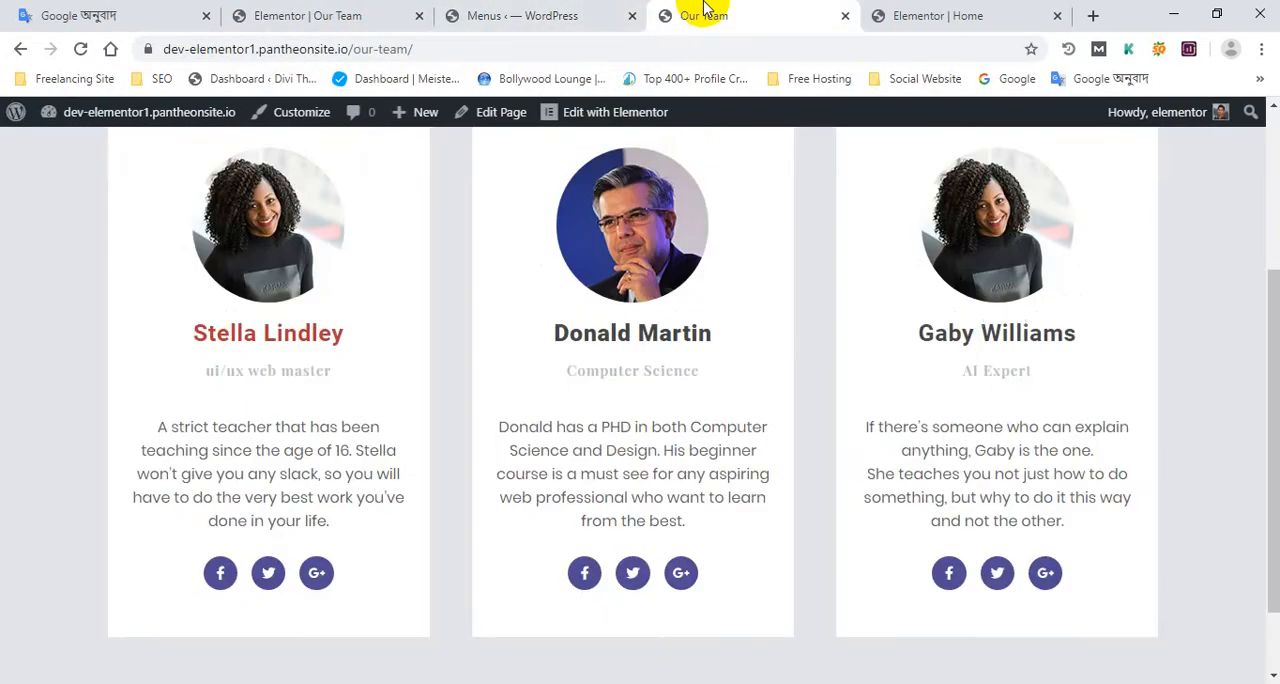
pyautogui.scroll(5, 830, 460)
pyautogui.scroll(-1, 800, 420)
pyautogui.click(505, 15)
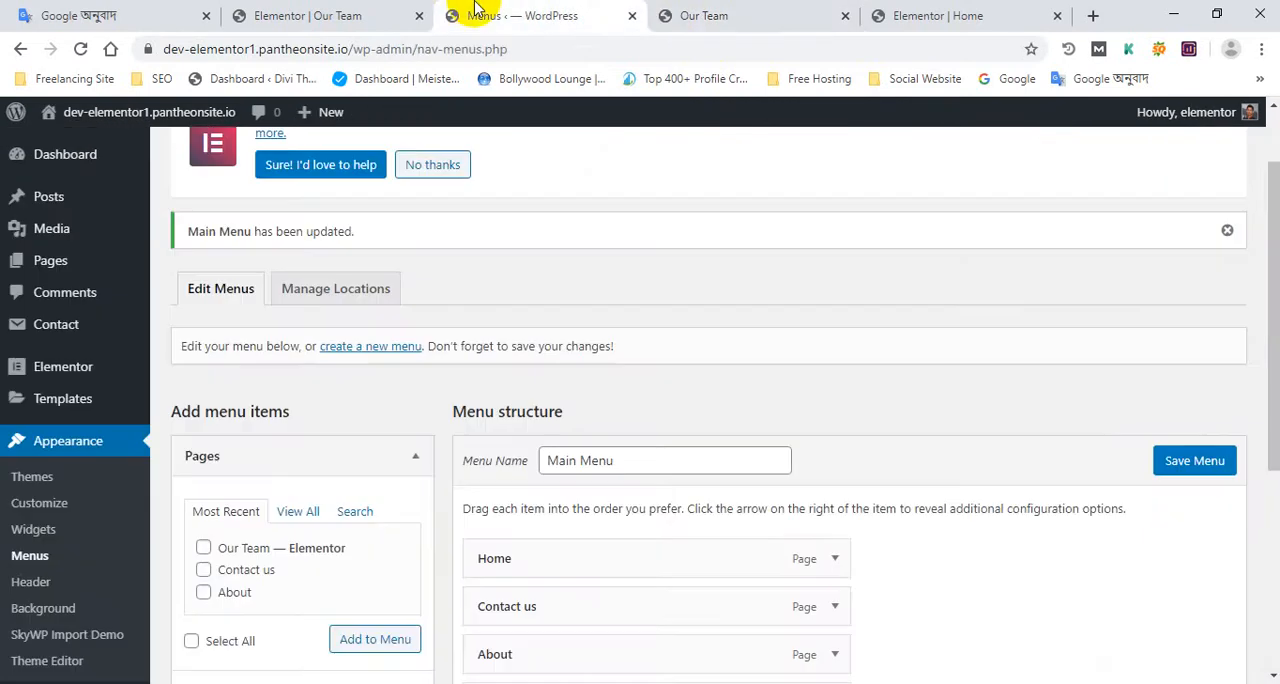
# Switch to the home page's Elementor editor and look at the actions available for the Practice makes perfect section
pyautogui.click(912, 10)
pyautogui.scroll(-10, 591, 506)
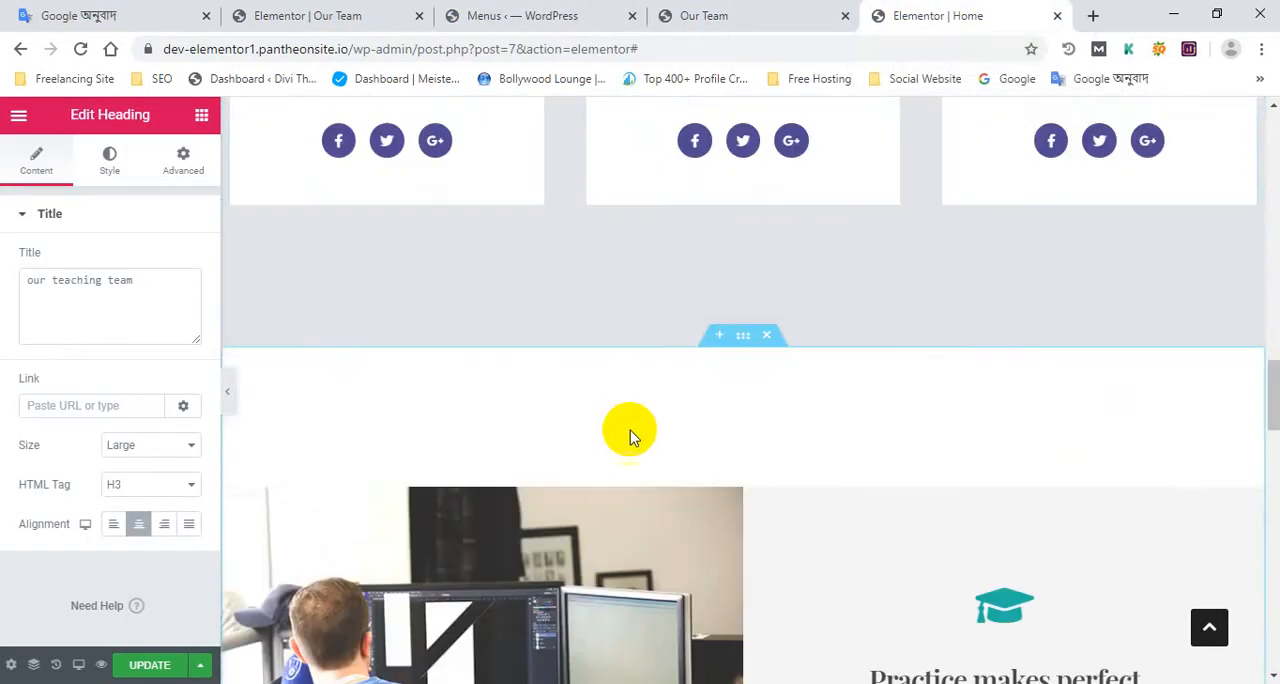
pyautogui.scroll(-6, 626, 383)
pyautogui.scroll(7, 709, 334)
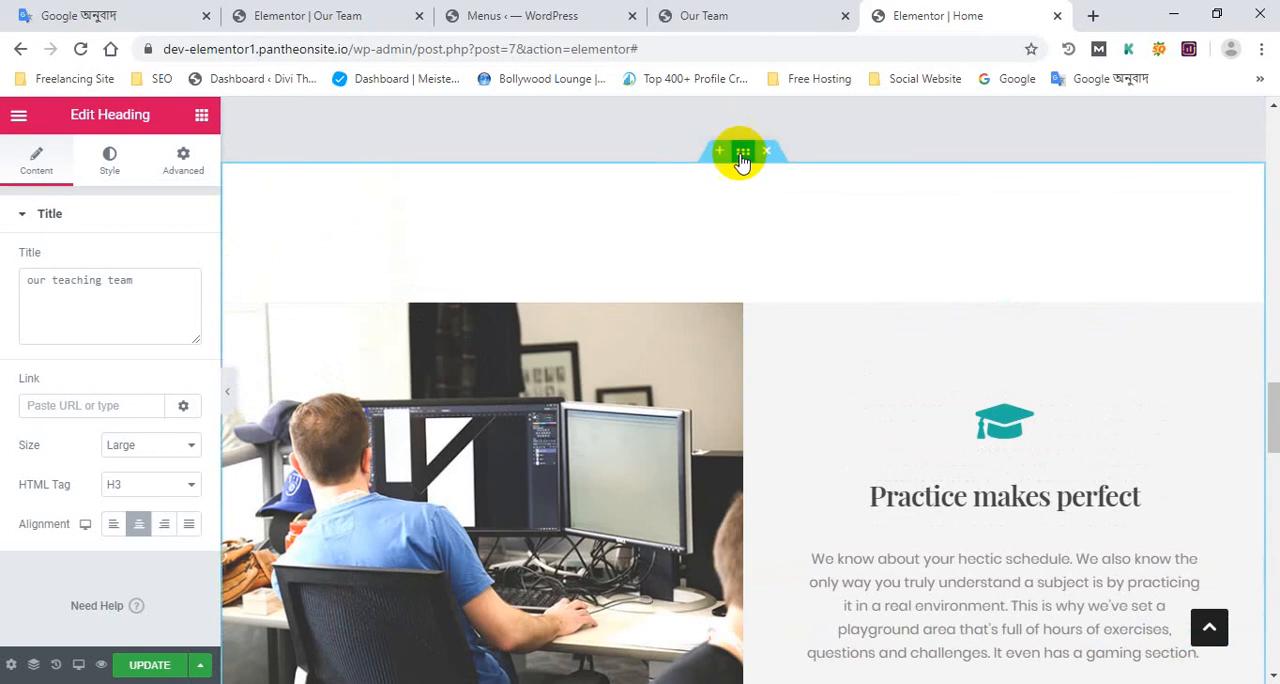
pyautogui.click(743, 150)
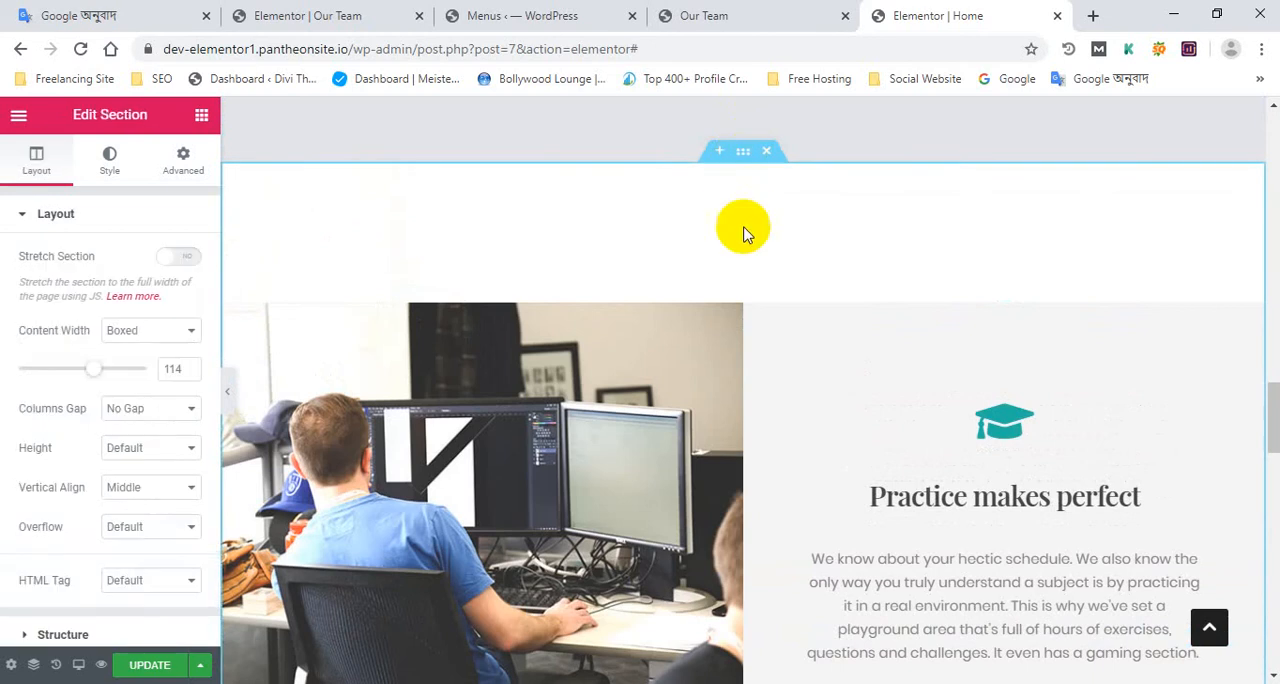
pyautogui.rightClick(743, 152)
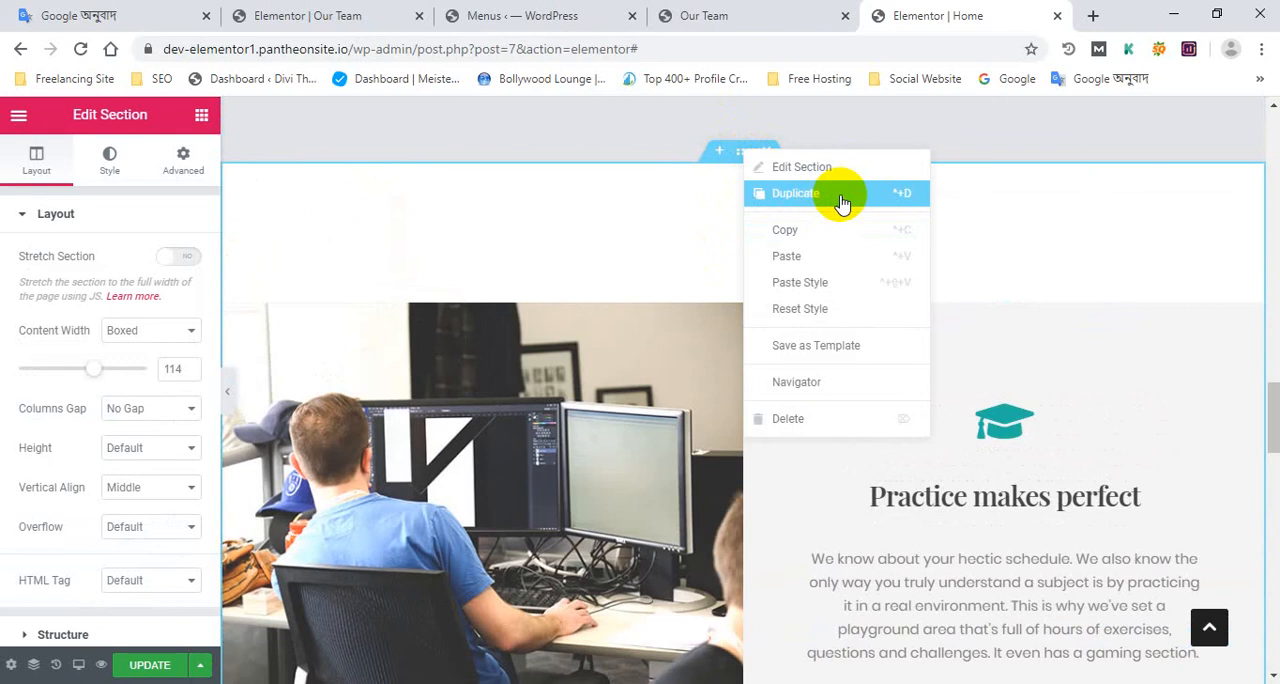
pyautogui.scroll(-5, 571, 443)
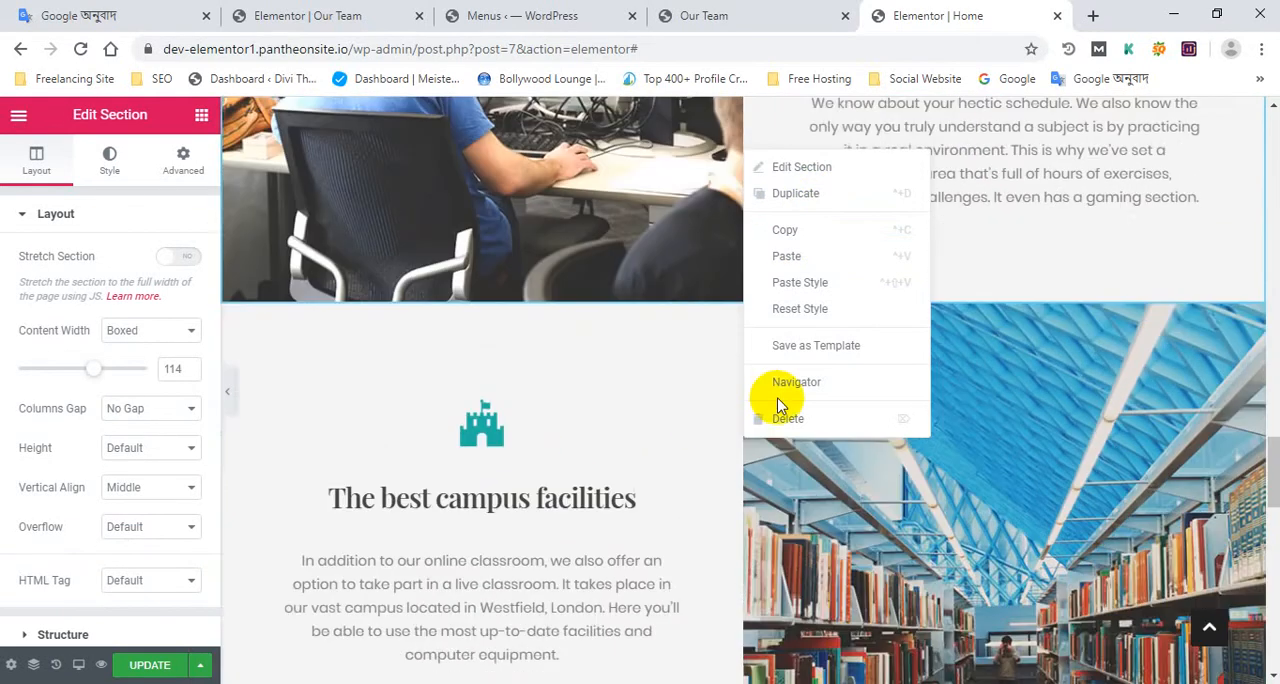
pyautogui.scroll(10, 1134, 351)
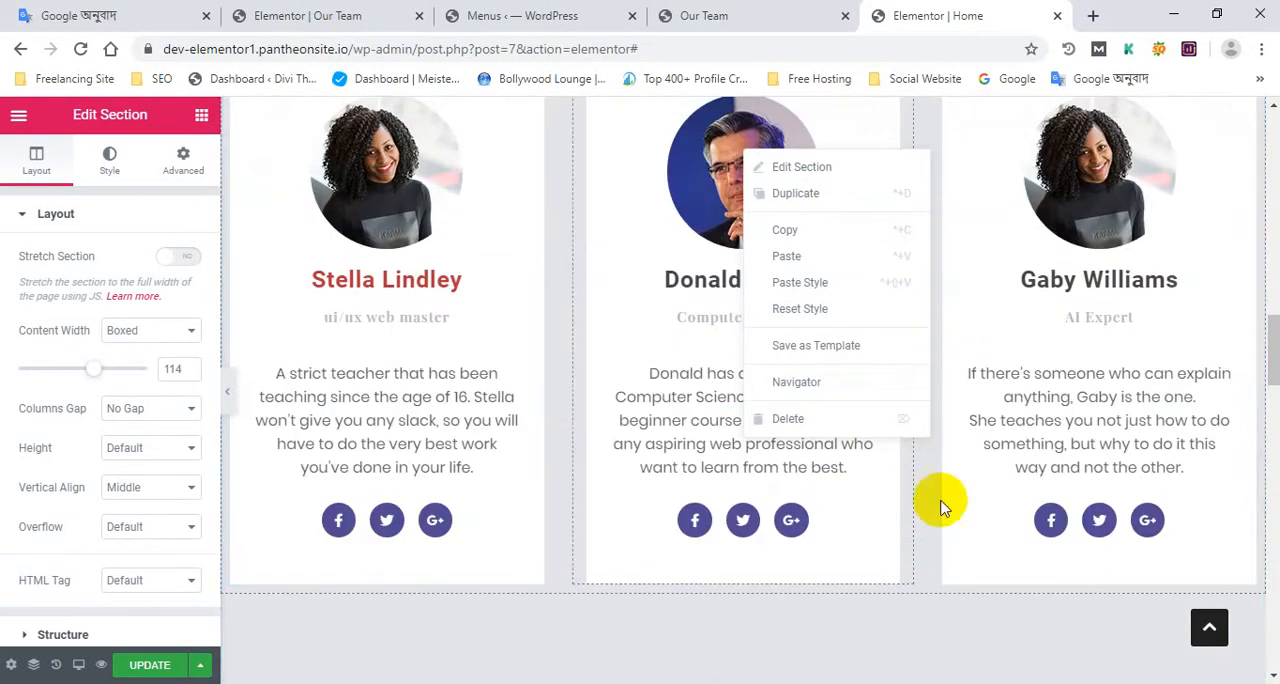
pyautogui.click(928, 504)
pyautogui.scroll(3, 920, 450)
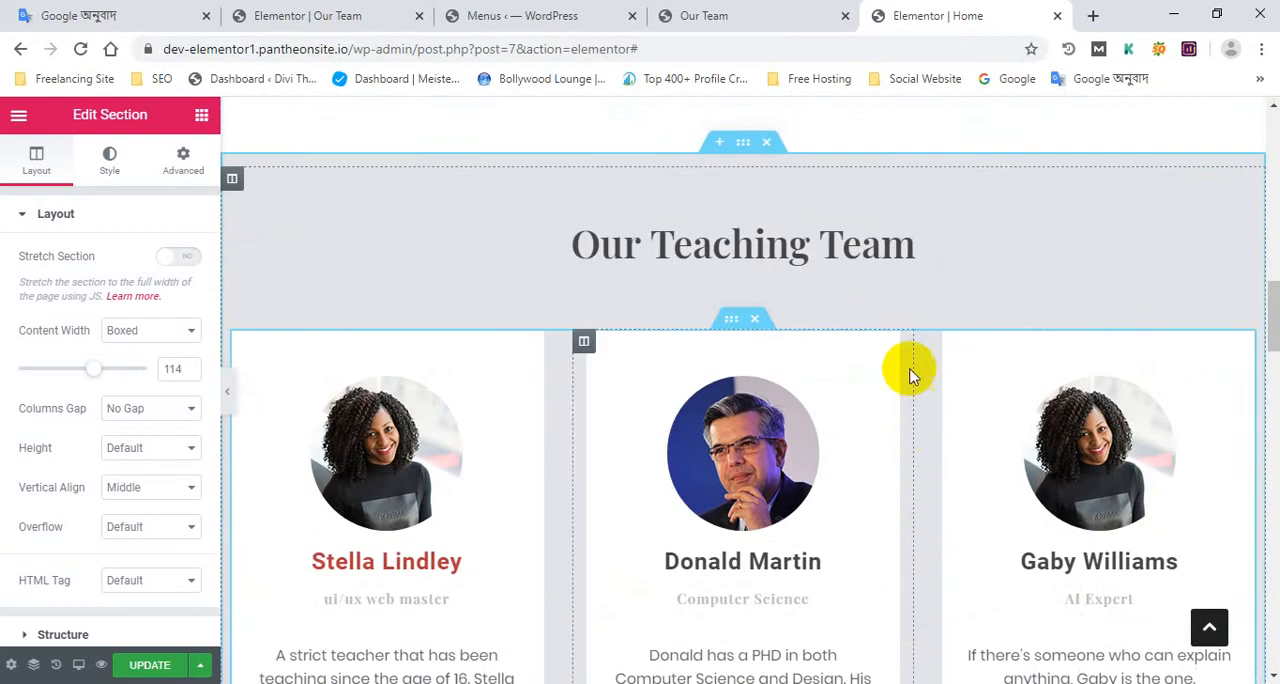
# Duplicate the Our Teaching Team section on the home page and compare the copy with the original
pyautogui.rightClick(745, 145)
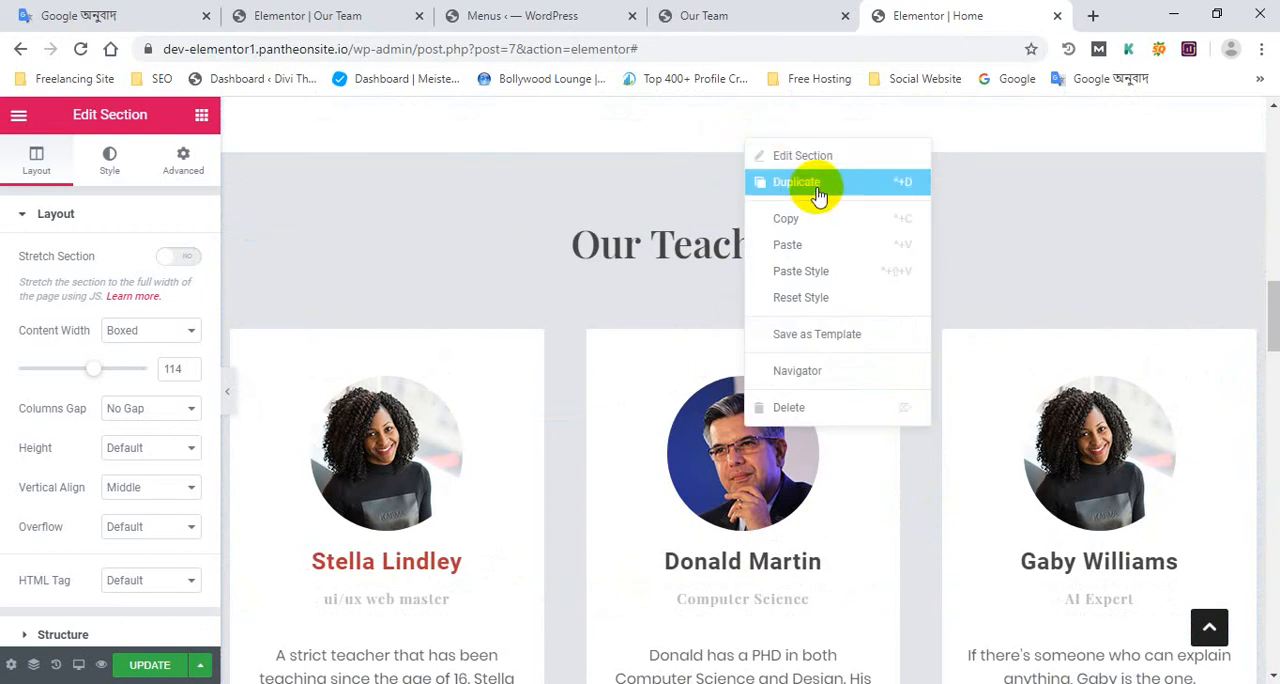
pyautogui.scroll(-10, 546, 388)
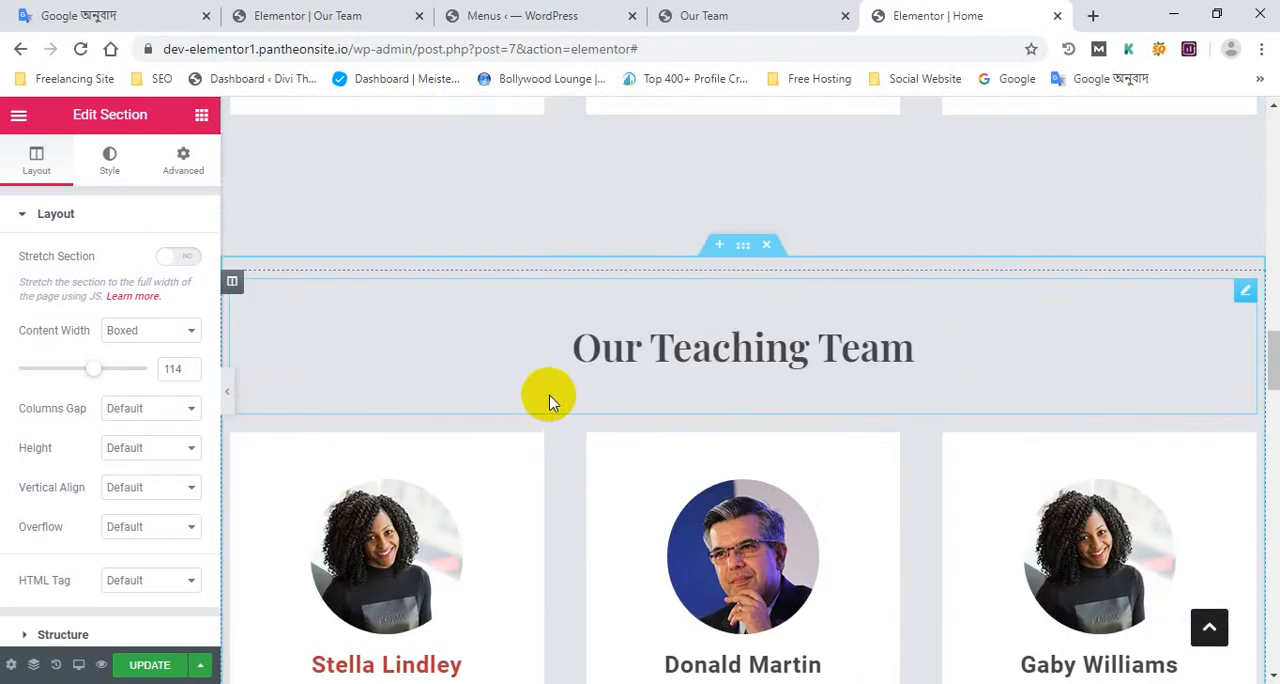
pyautogui.scroll(-4, 590, 402)
pyautogui.scroll(17, 683, 372)
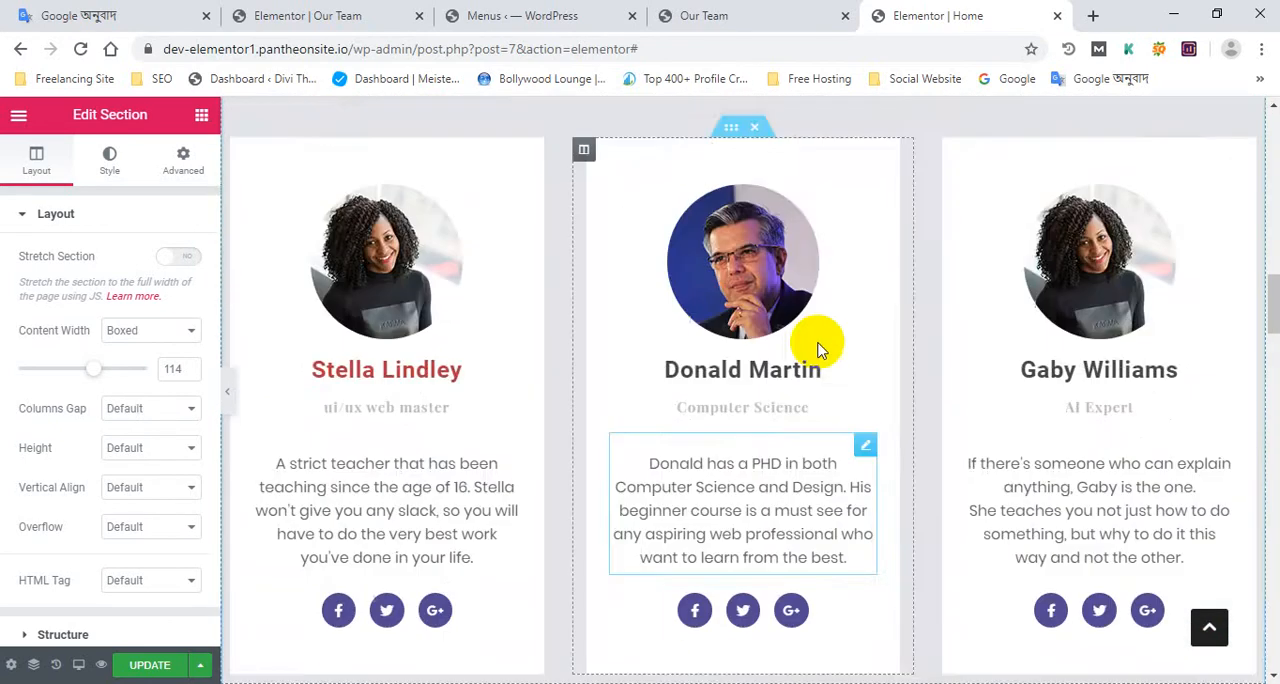
pyautogui.scroll(-6, 660, 410)
pyautogui.scroll(4, 677, 420)
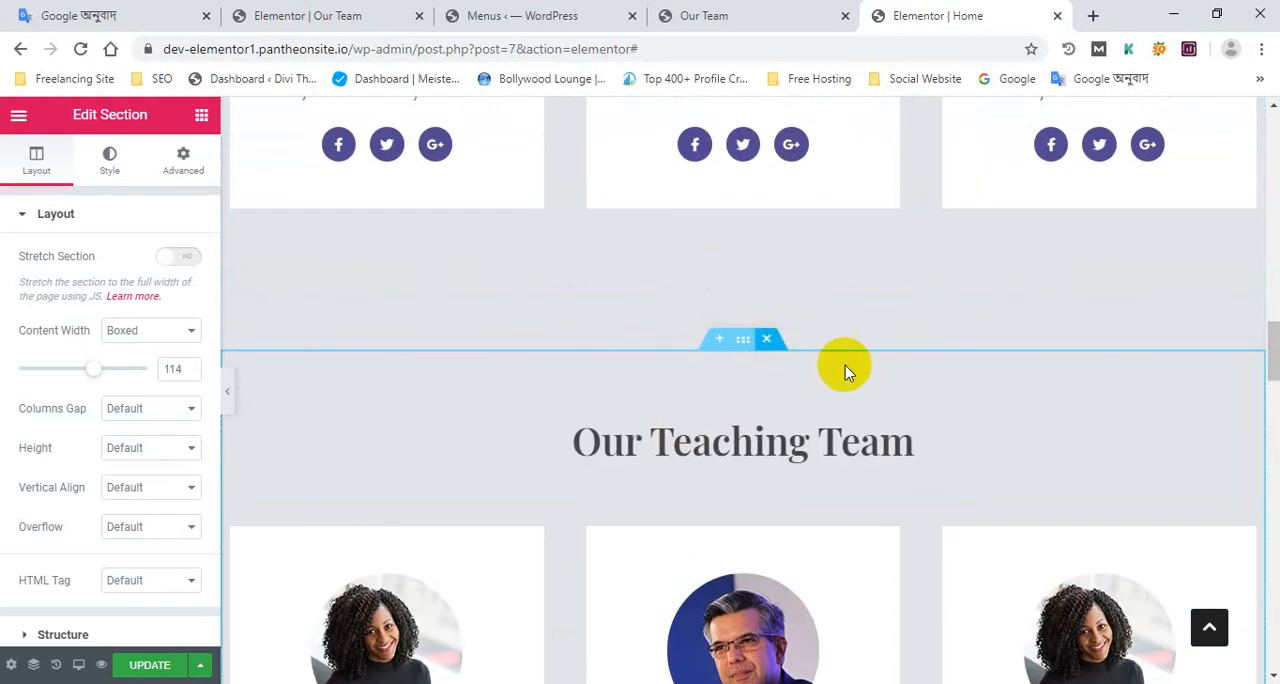
# Delete the duplicated Our Teaching Team section from the home page and check the original section above it
pyautogui.press('Delete')
pyautogui.scroll(8, 851, 360)
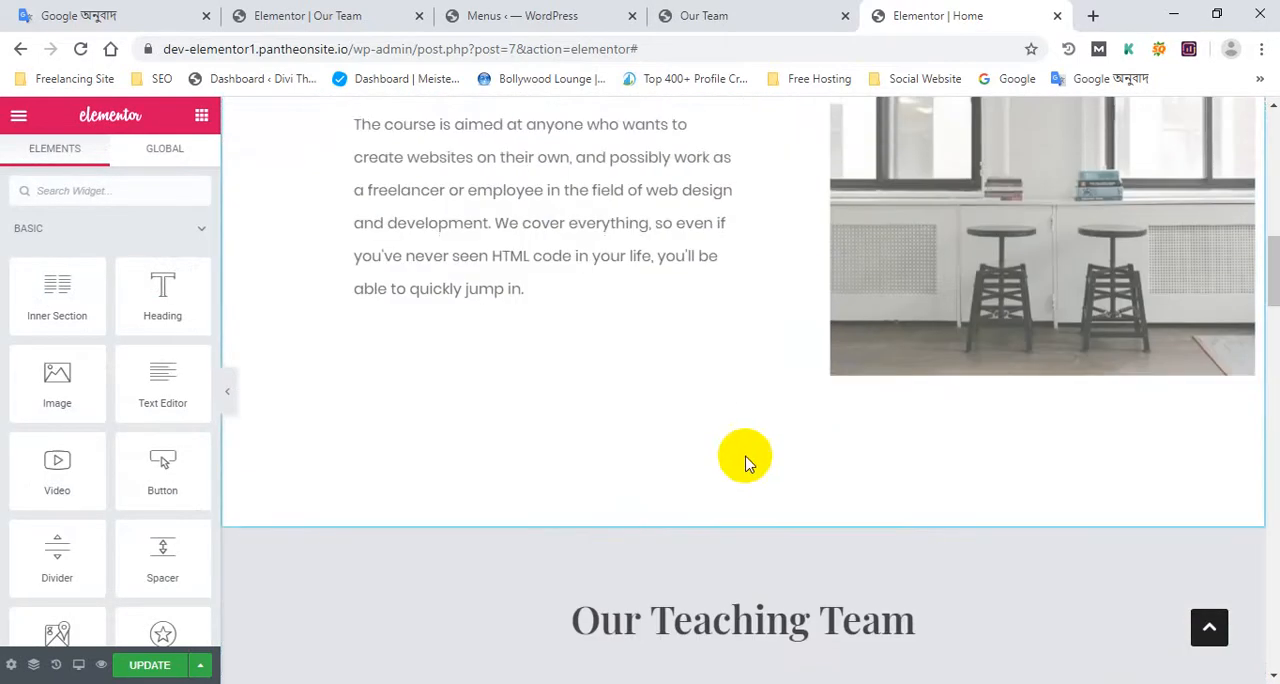
pyautogui.scroll(-3, 745, 462)
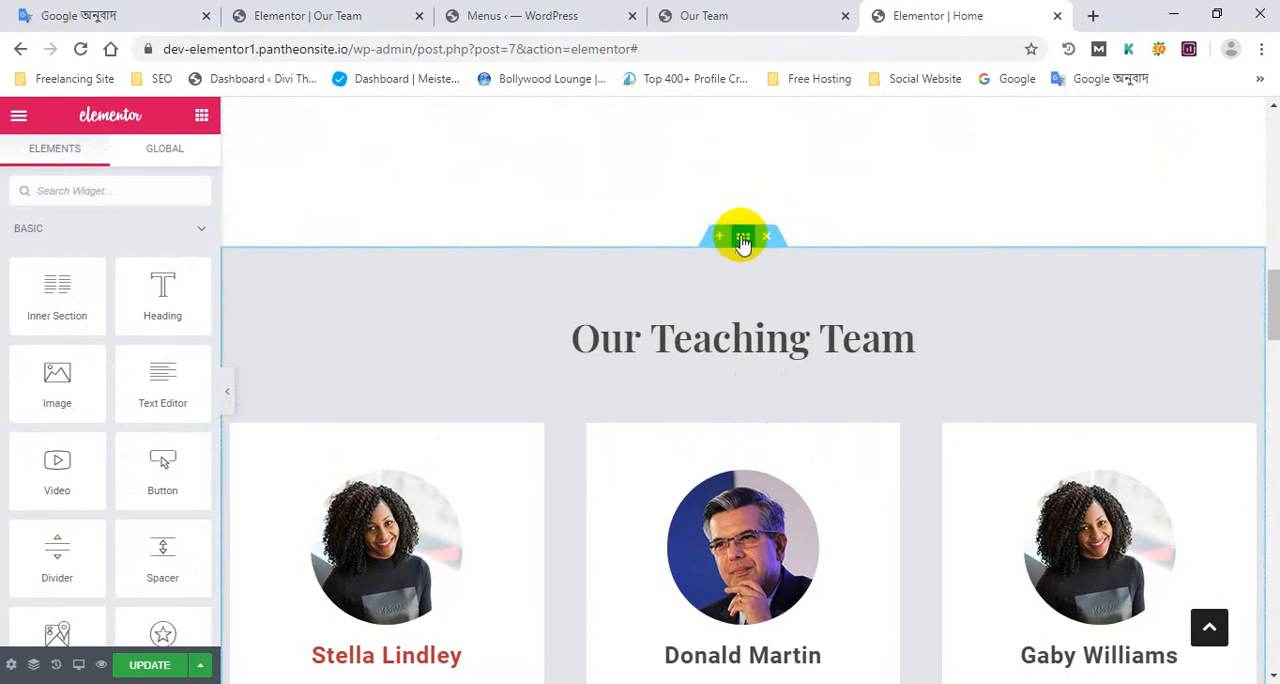
# Look at the actions available for the remaining Our Teaching Team section without applying any of them
pyautogui.rightClick(739, 236)
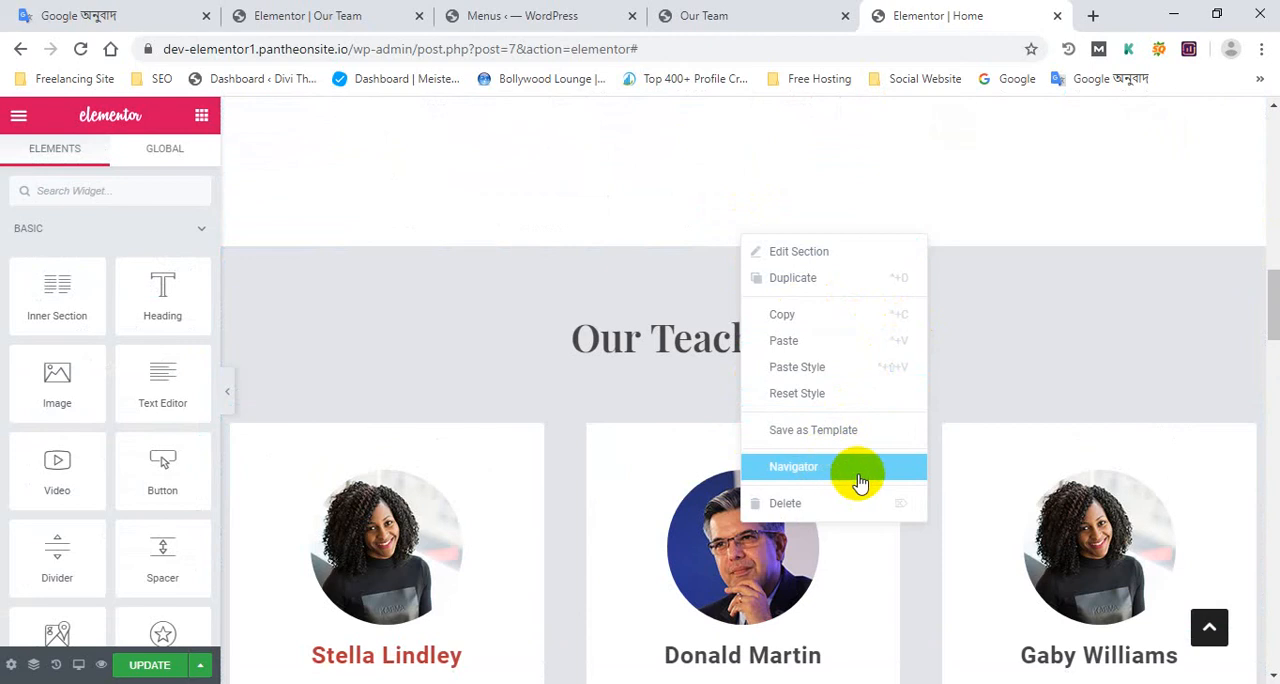
pyautogui.click(640, 383)
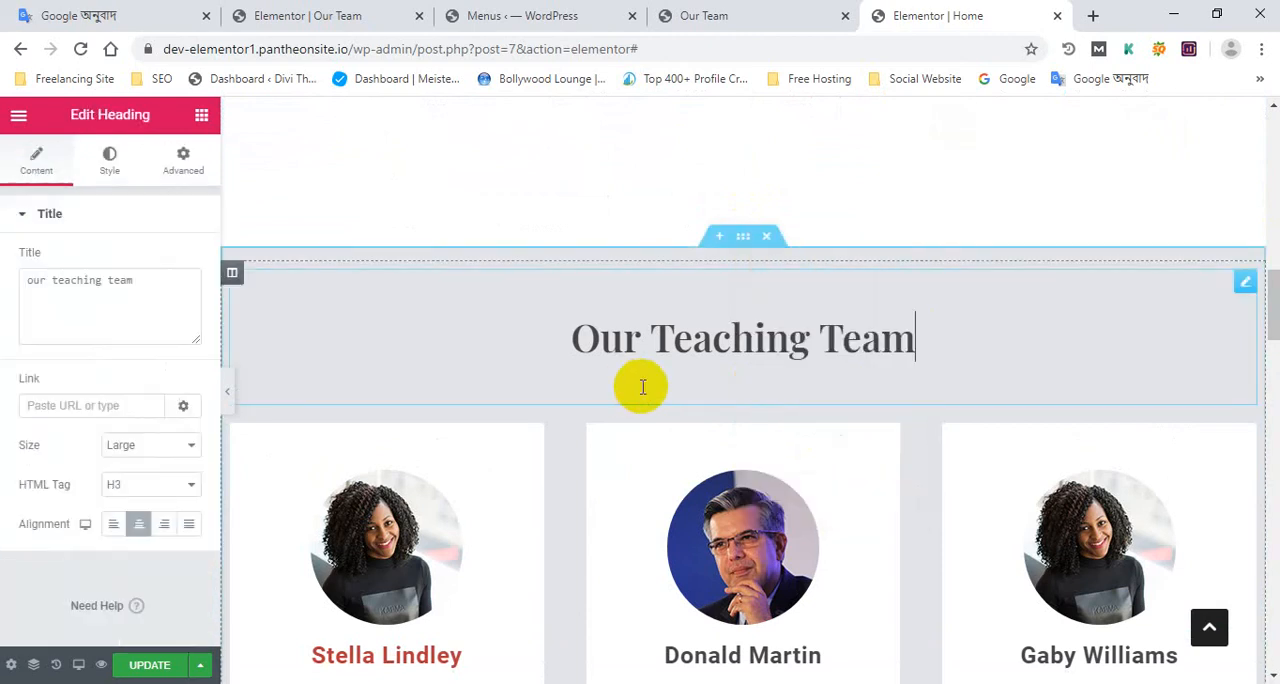
pyautogui.scroll(-4, 655, 388)
pyautogui.scroll(4, 670, 393)
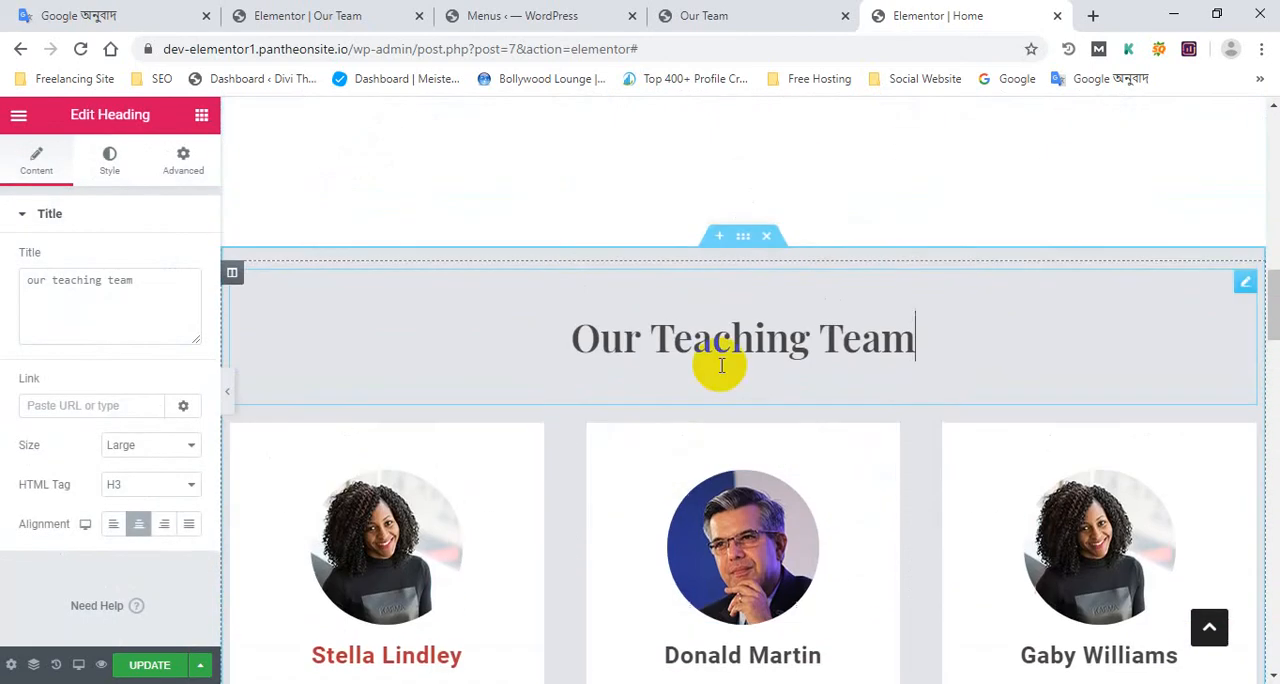
# Turn on Reverse Columns for tablet in the responsive settings of the Our Teaching Team section
pyautogui.click(745, 238)
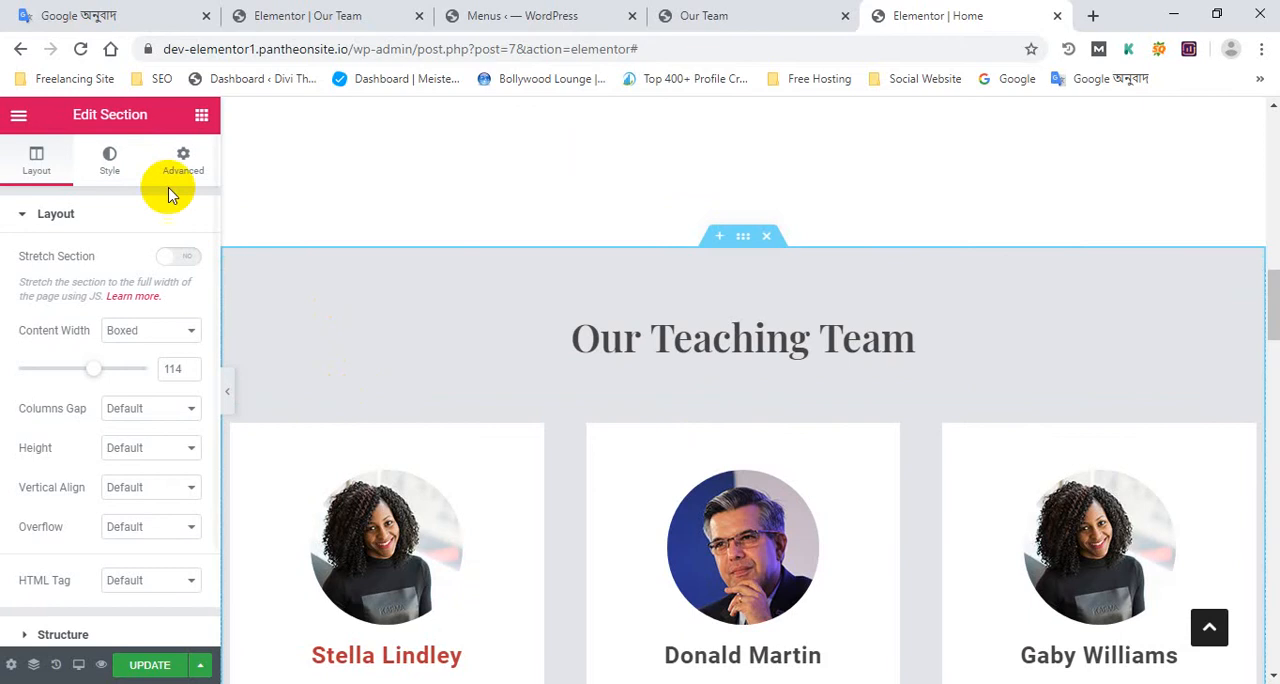
pyautogui.click(180, 158)
pyautogui.scroll(-2, 105, 430)
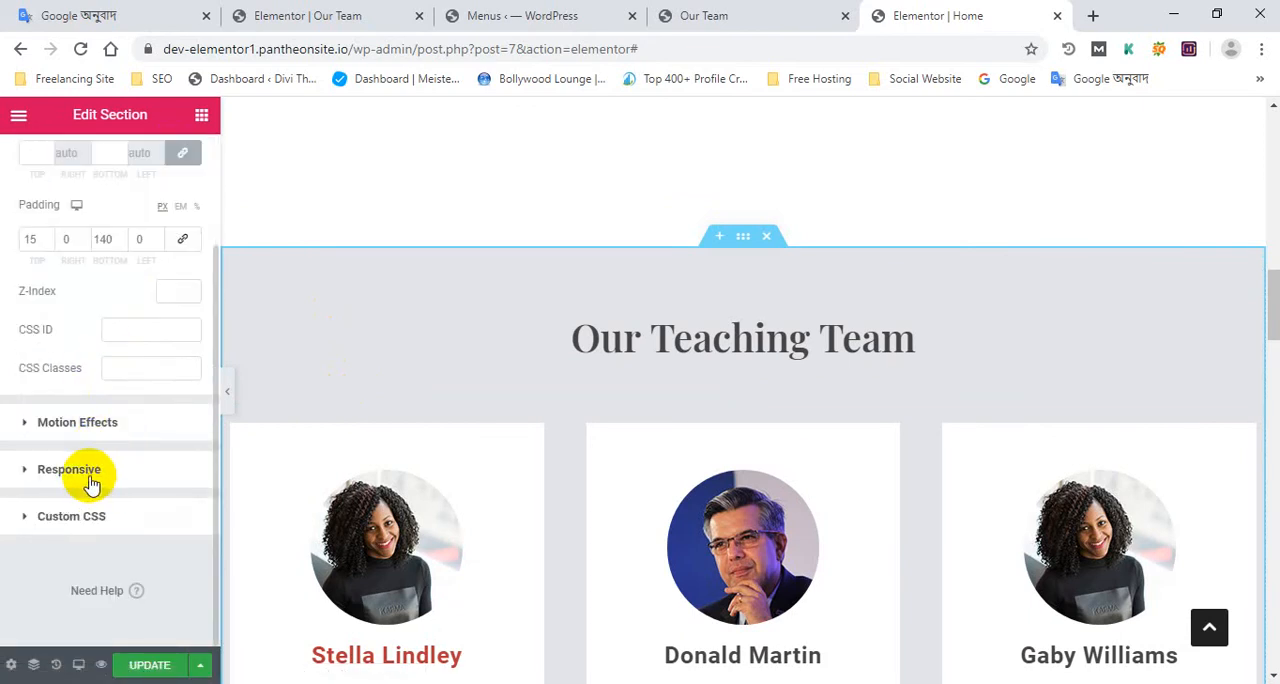
pyautogui.click(69, 469)
pyautogui.scroll(-2, 523, 363)
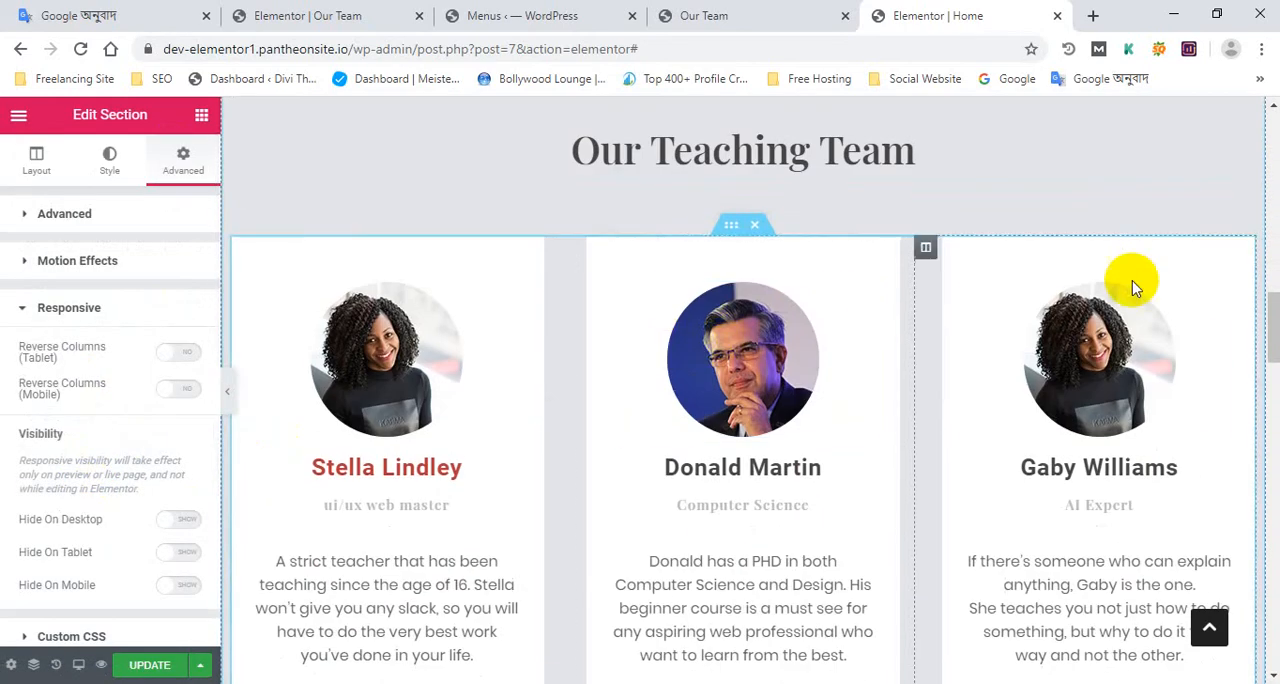
pyautogui.scroll(1, 1134, 280)
pyautogui.scroll(-2, 690, 380)
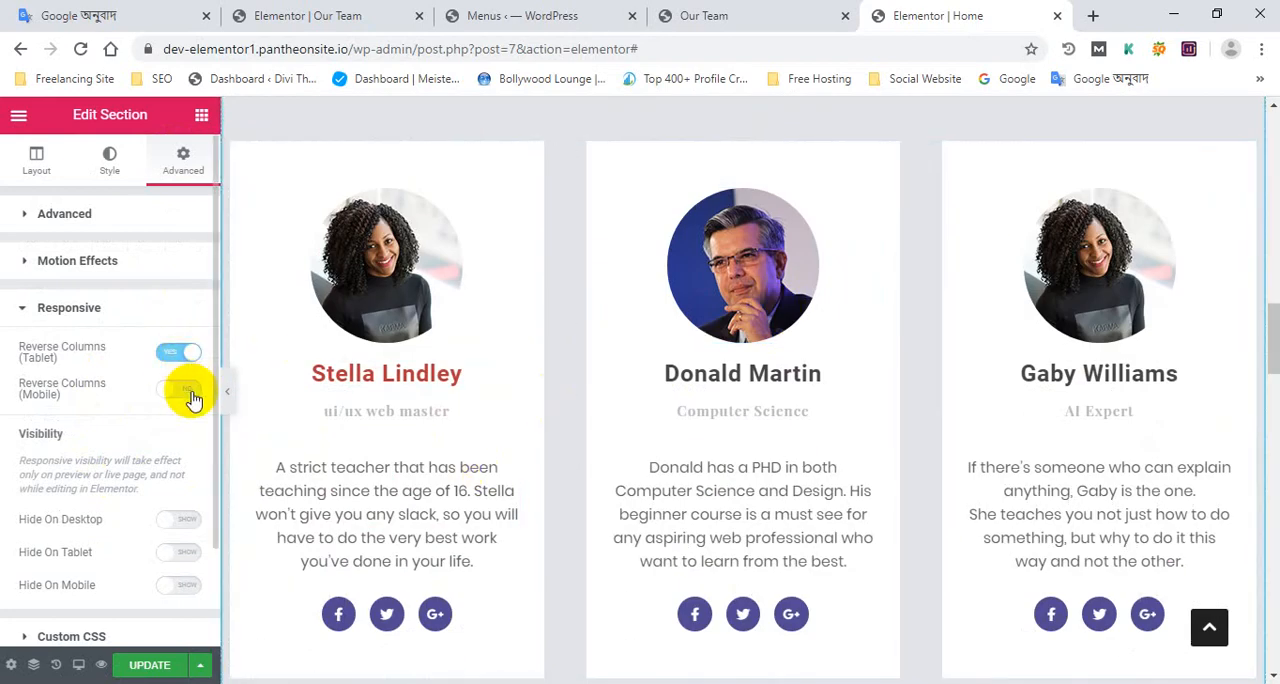
pyautogui.scroll(4, 851, 266)
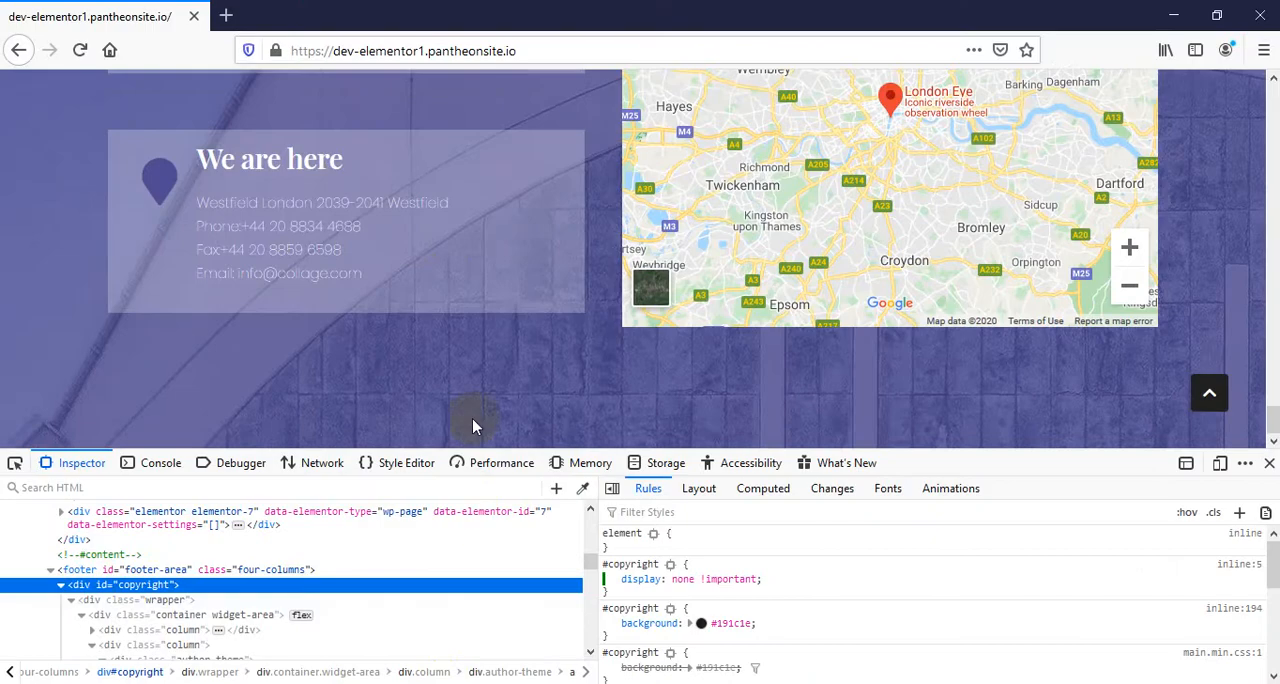
# Switch to the live home page in Firefox, close the developer tools, and reload the page through the site logo
pyautogui.scroll(3, 880, 400)
pyautogui.click(1269, 463)
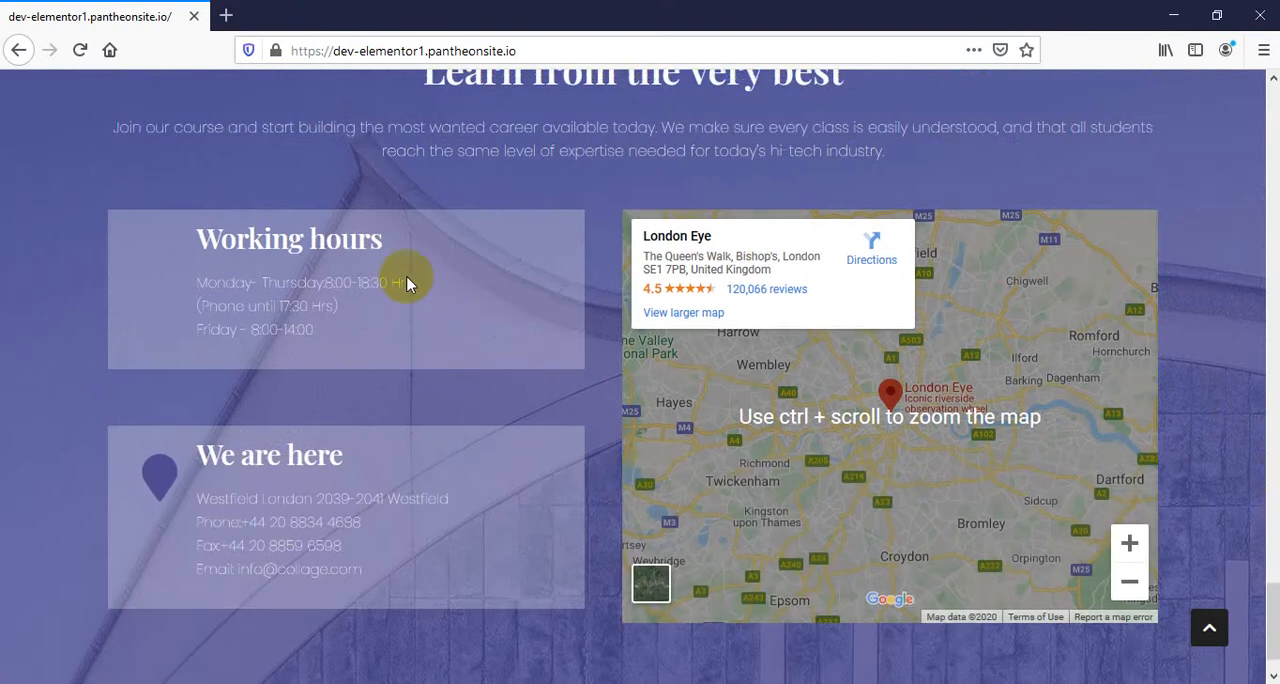
pyautogui.scroll(5, 409, 280)
pyautogui.moveTo(1273, 498); pyautogui.dragTo(1273, 85)
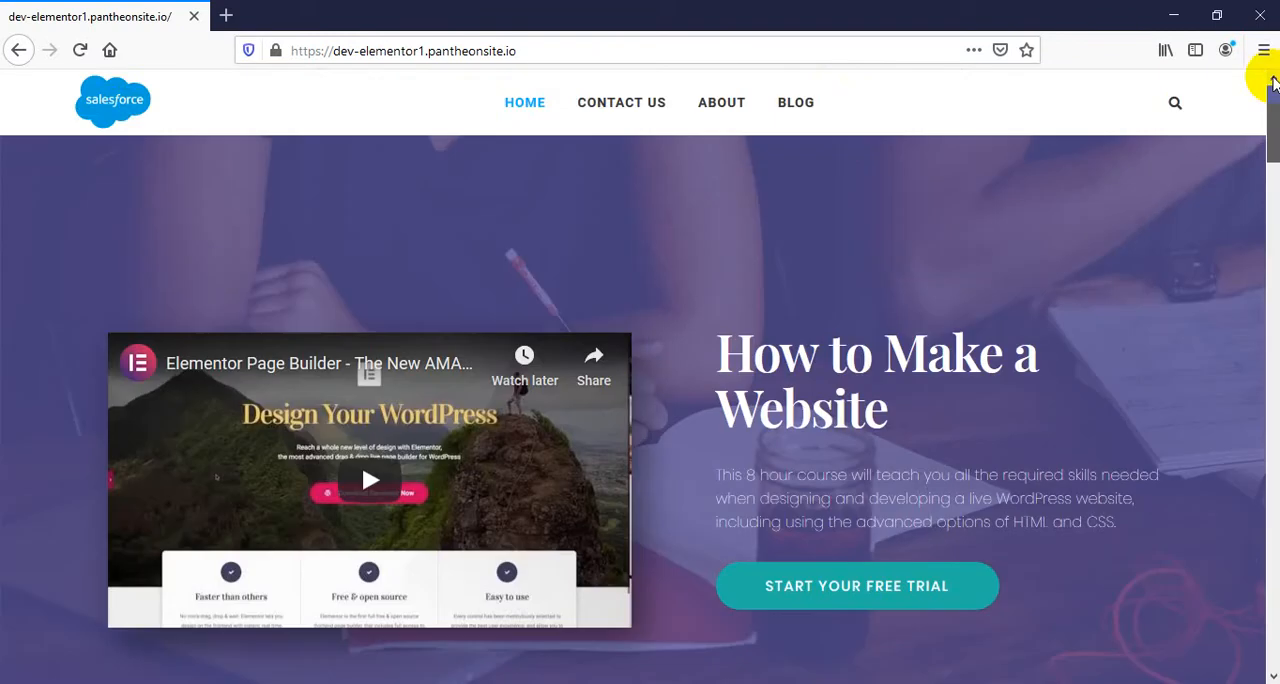
pyautogui.click(118, 116)
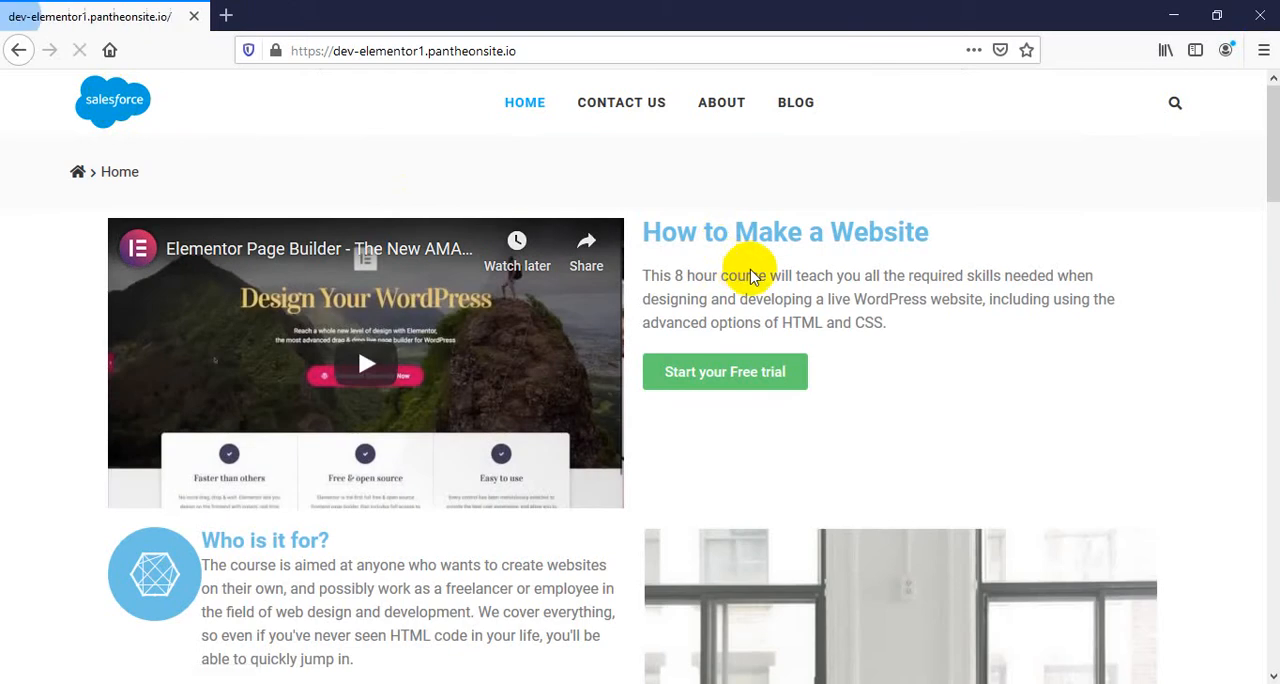
pyautogui.scroll(-3, 286, 100)
pyautogui.scroll(3, 14, 149)
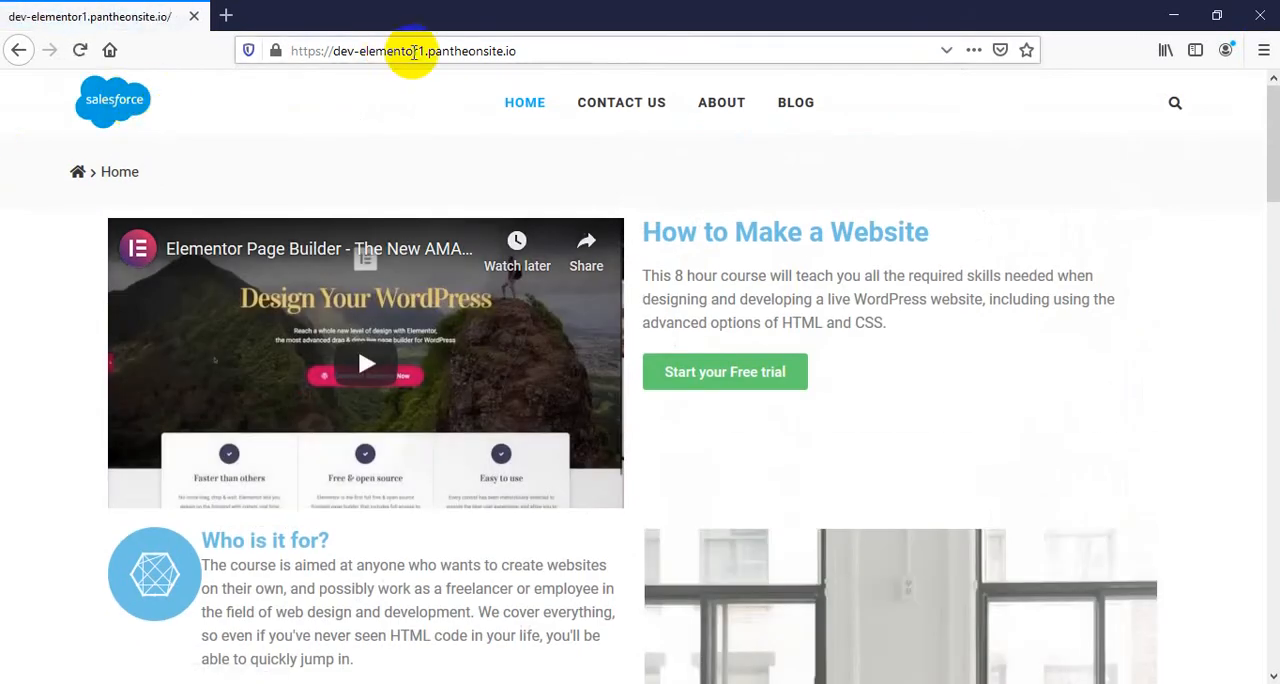
# Load dev-elementor1.pantheonsite.io again and review the team and Practice makes perfect sections on the live page
pyautogui.click(420, 53)
pyautogui.press('Return')
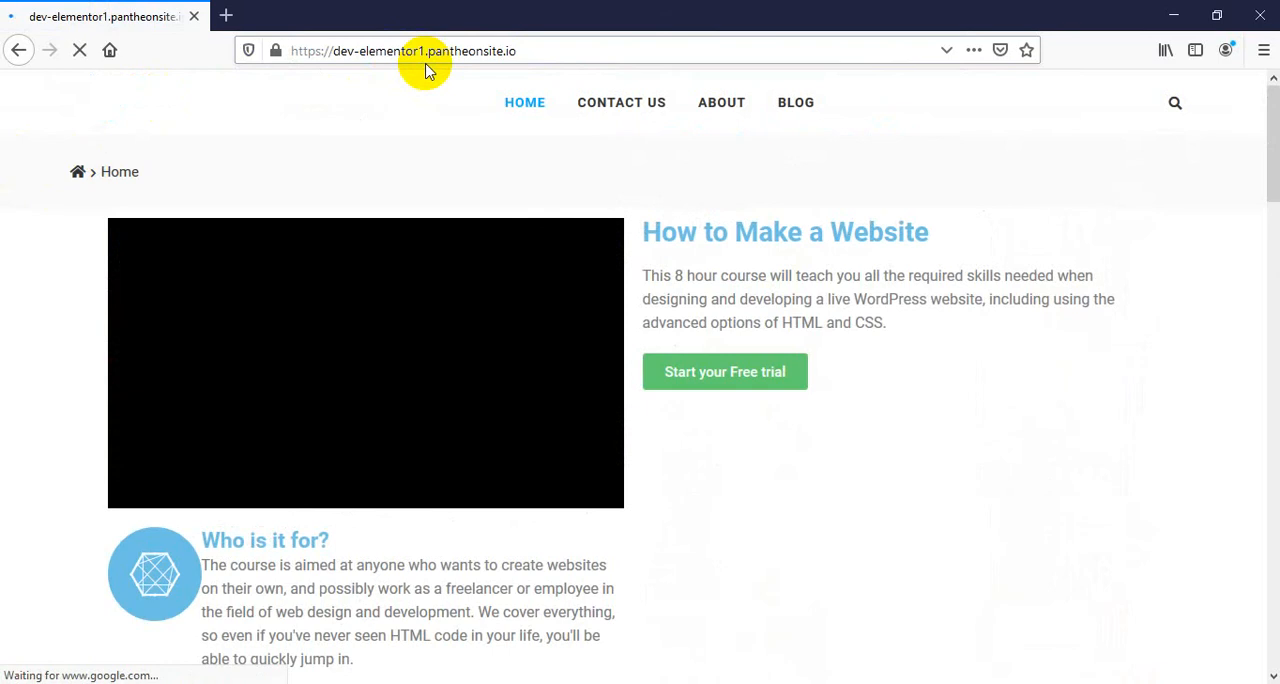
pyautogui.scroll(-3, 618, 300)
pyautogui.scroll(-15, 618, 300)
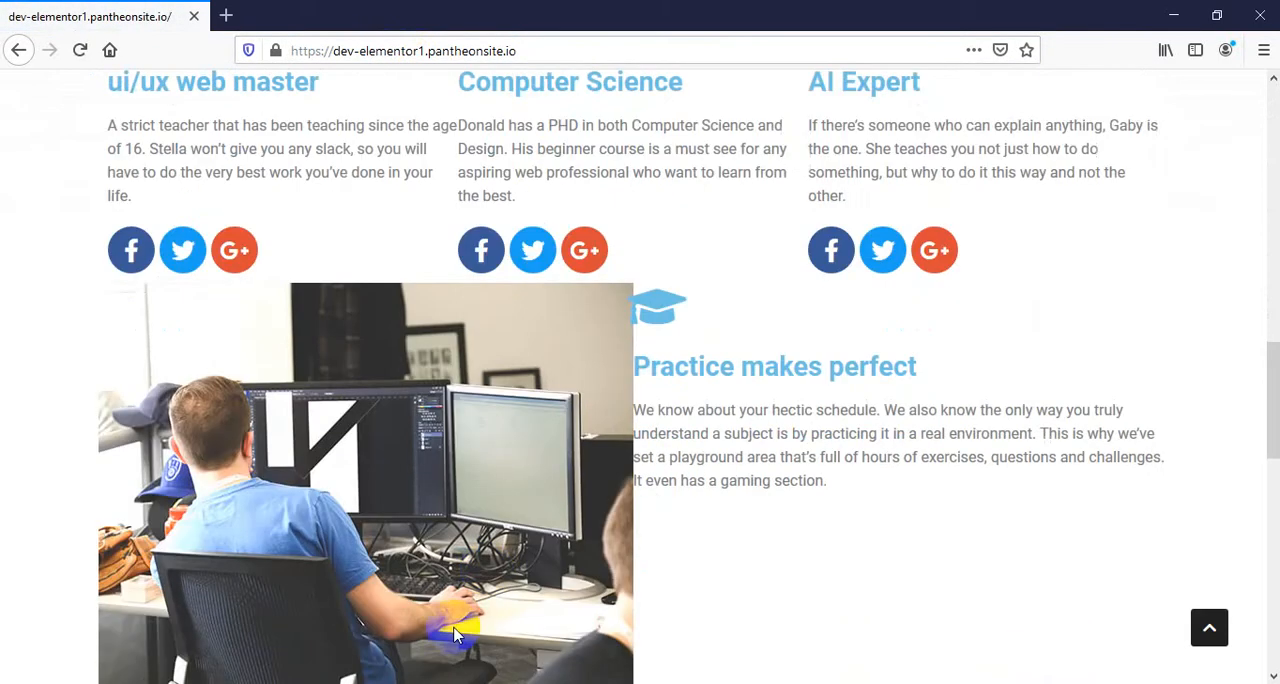
pyautogui.scroll(10, 863, 435)
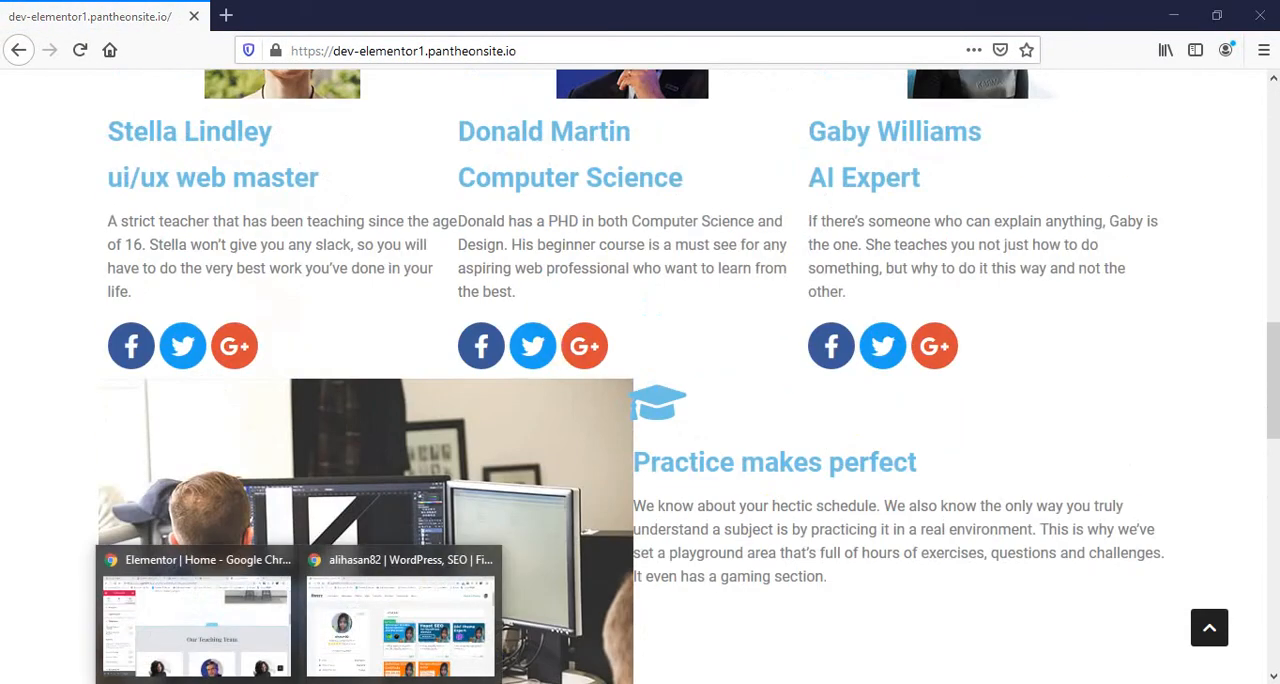
pyautogui.click(225, 630)
pyautogui.click(697, 16)
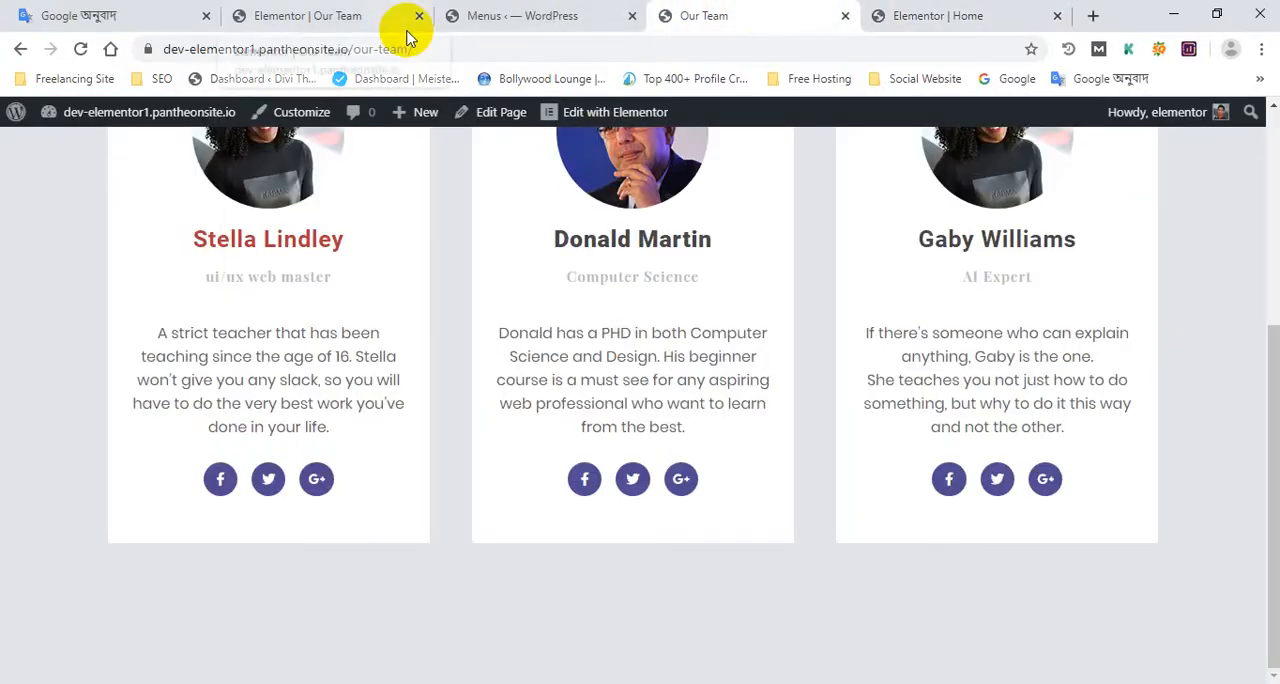
pyautogui.moveTo(350, 48); pyautogui.dragTo(172, 48)
pyautogui.hotkey('ctrl', 'c')
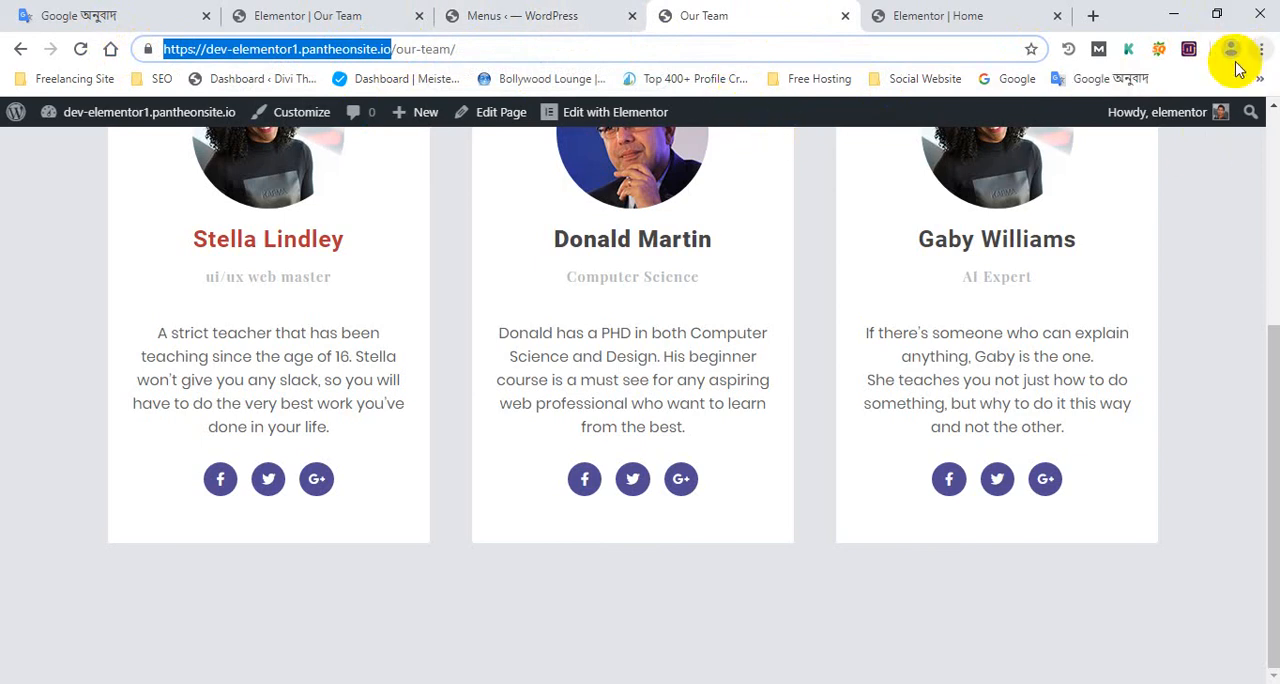
pyautogui.click(952, 12)
pyautogui.click(779, 8)
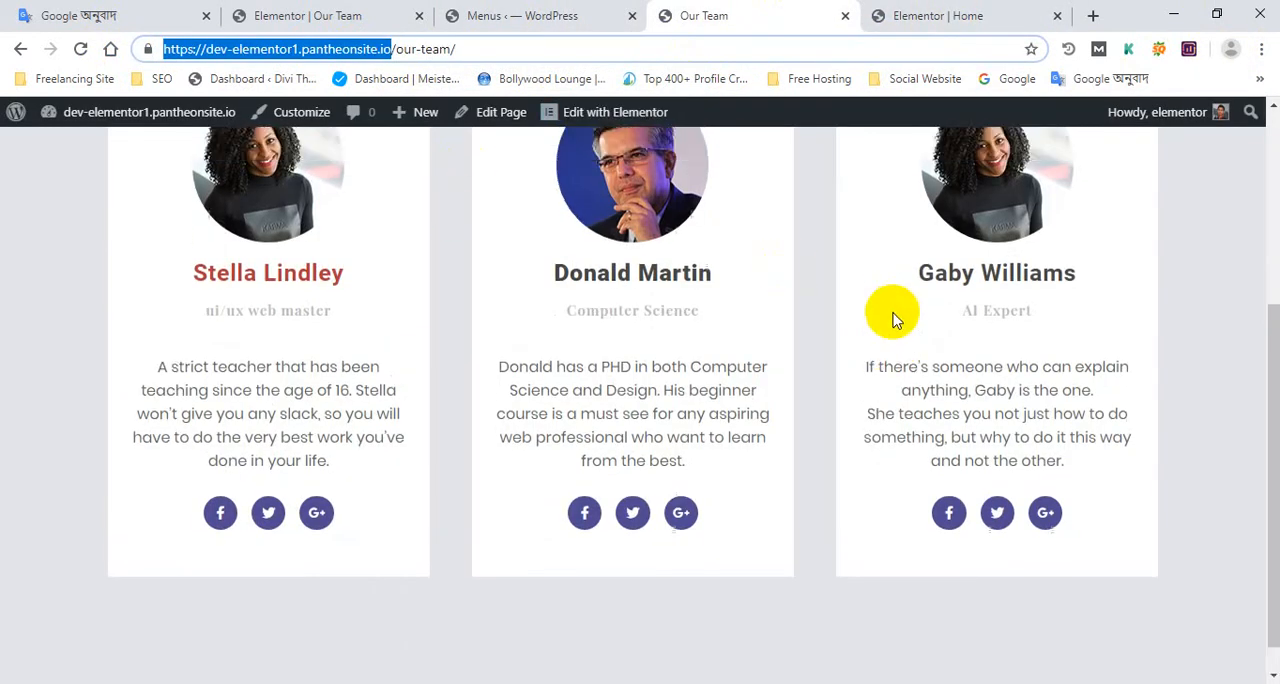
pyautogui.scroll(3, 709, 300)
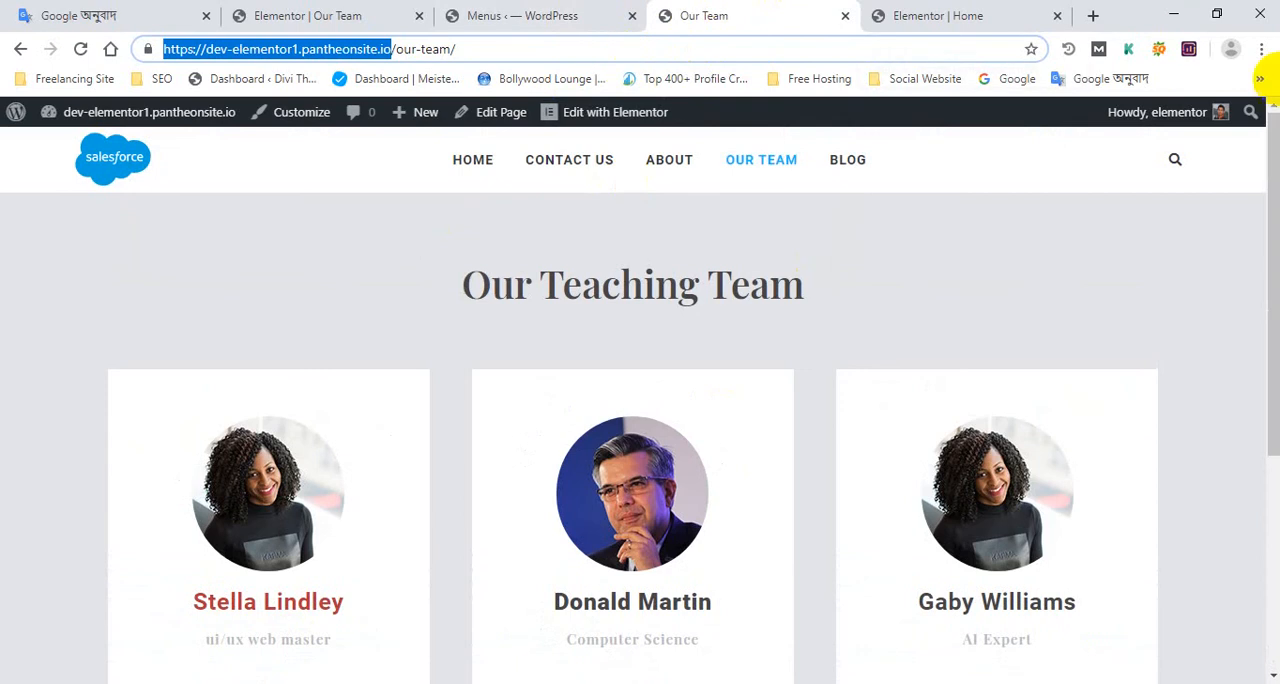
pyautogui.click(1262, 50)
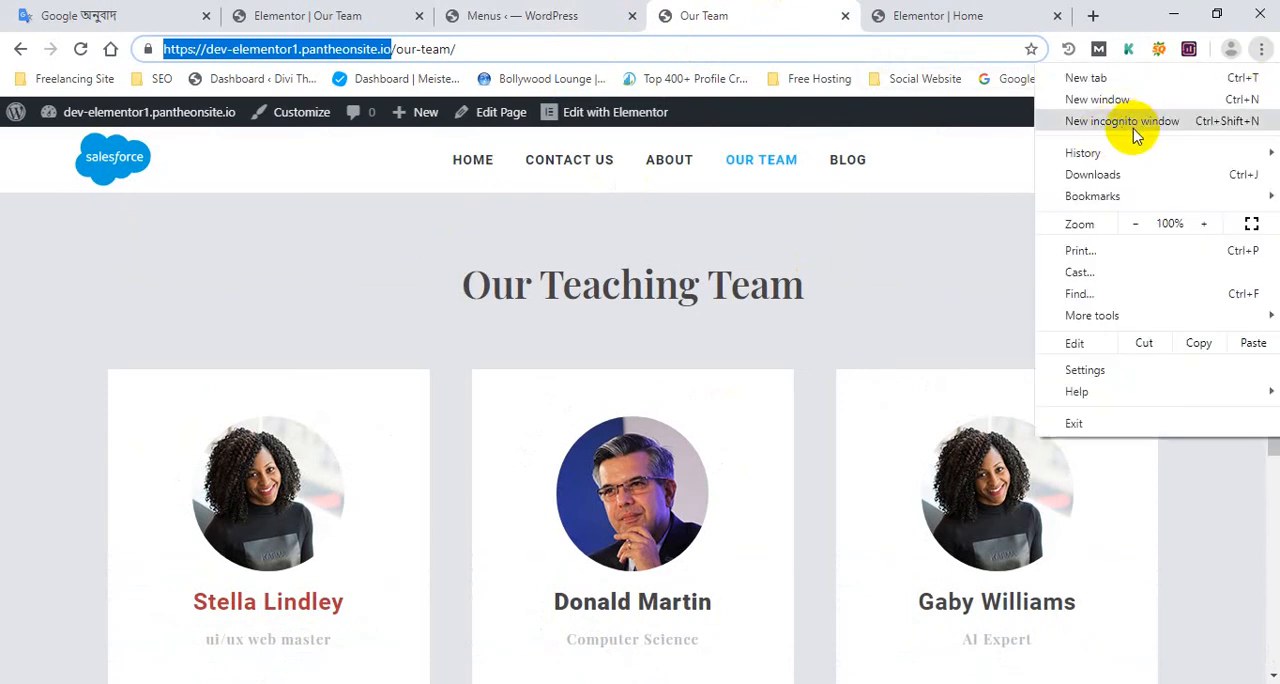
pyautogui.click(1165, 125)
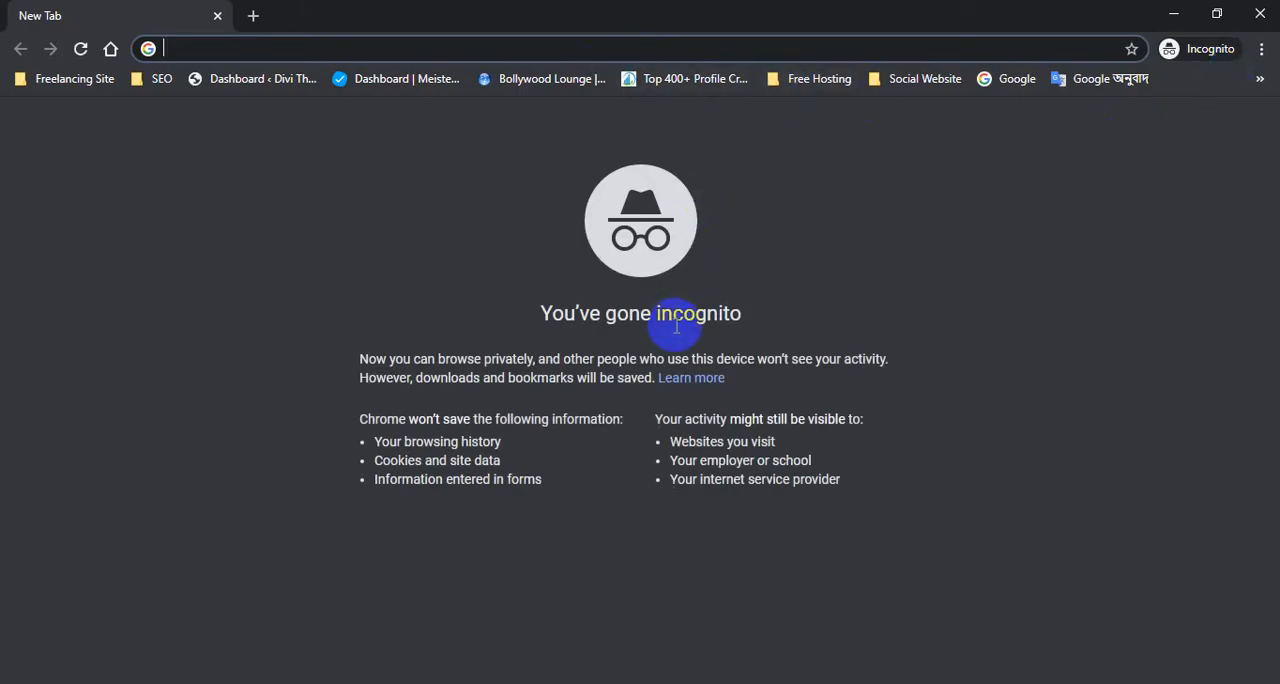
pyautogui.moveTo(727, 313); pyautogui.dragTo(522, 278)
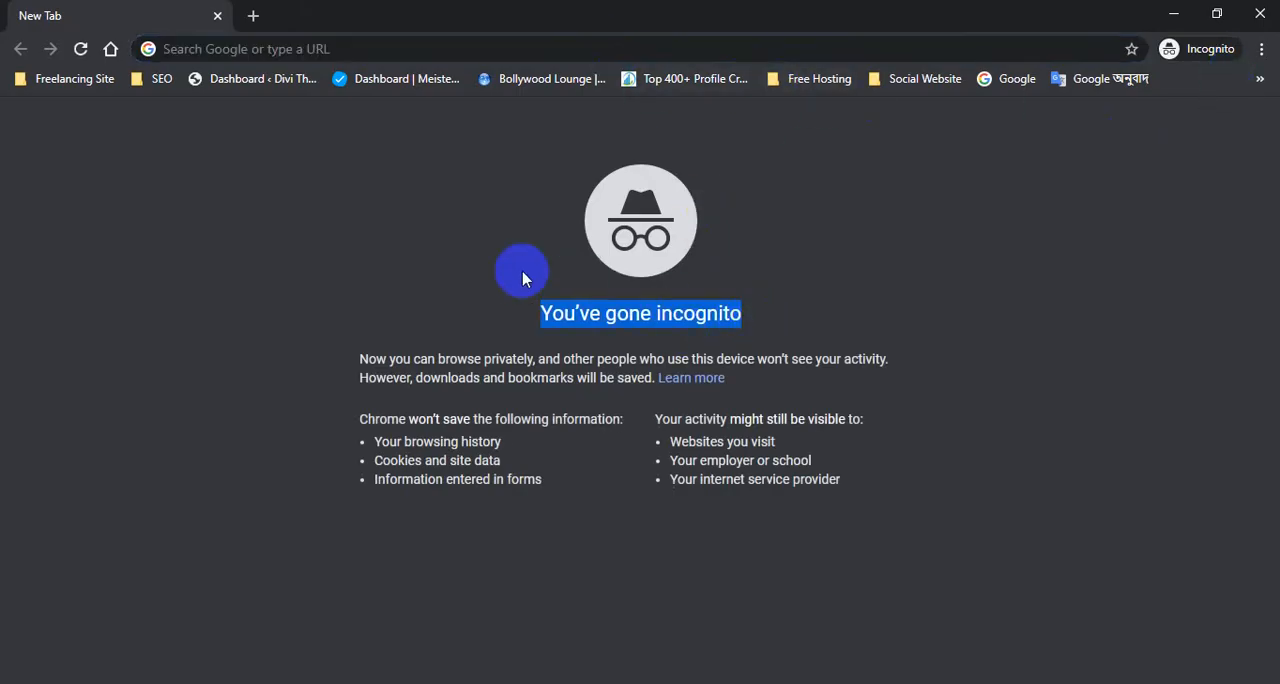
pyautogui.click(473, 214)
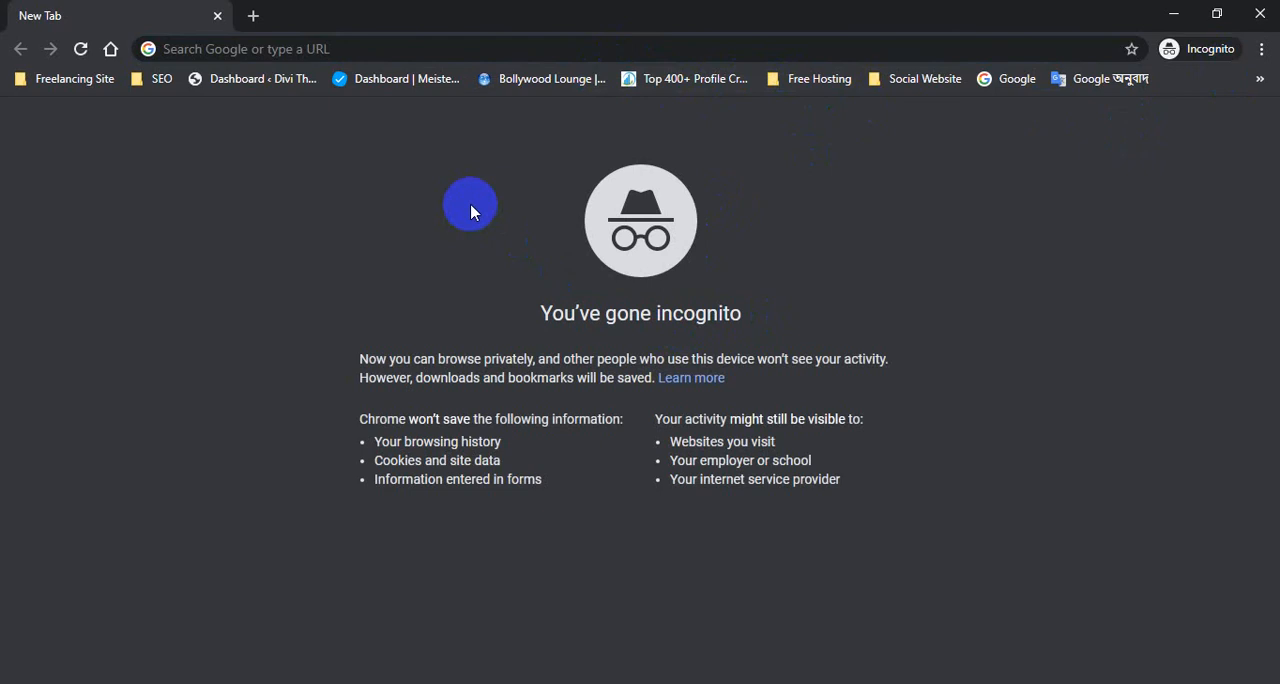
pyautogui.click(689, 53)
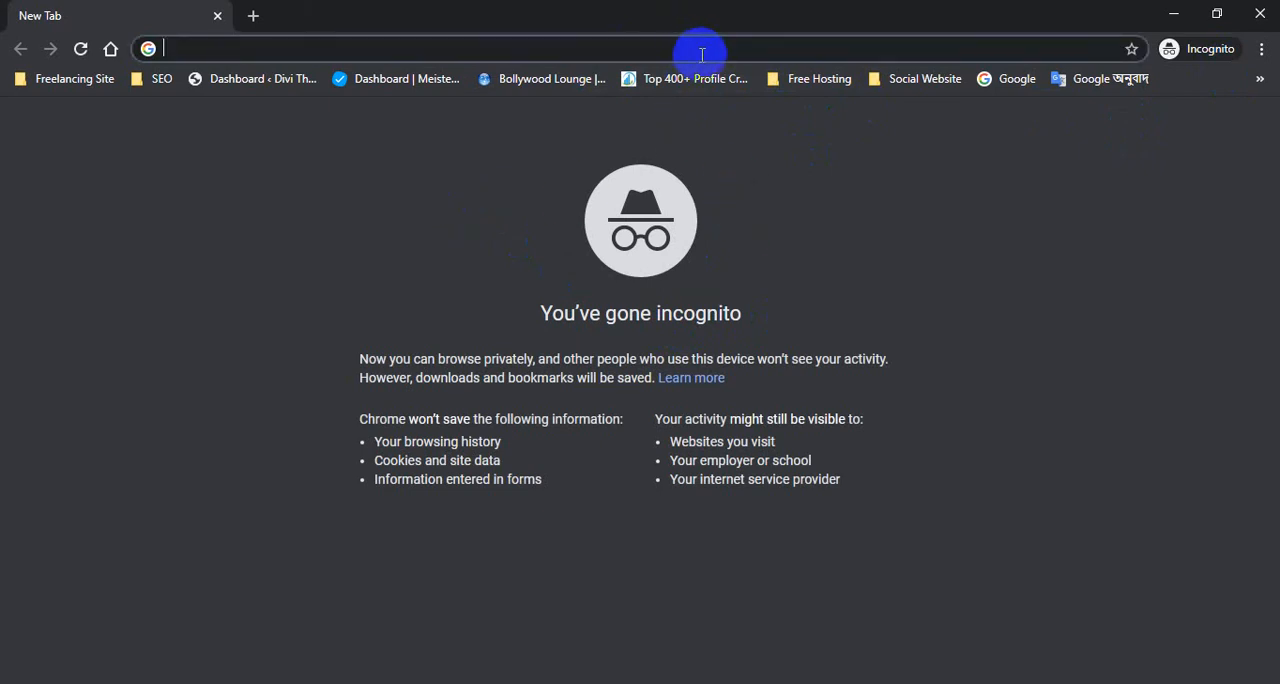
pyautogui.click(1262, 10)
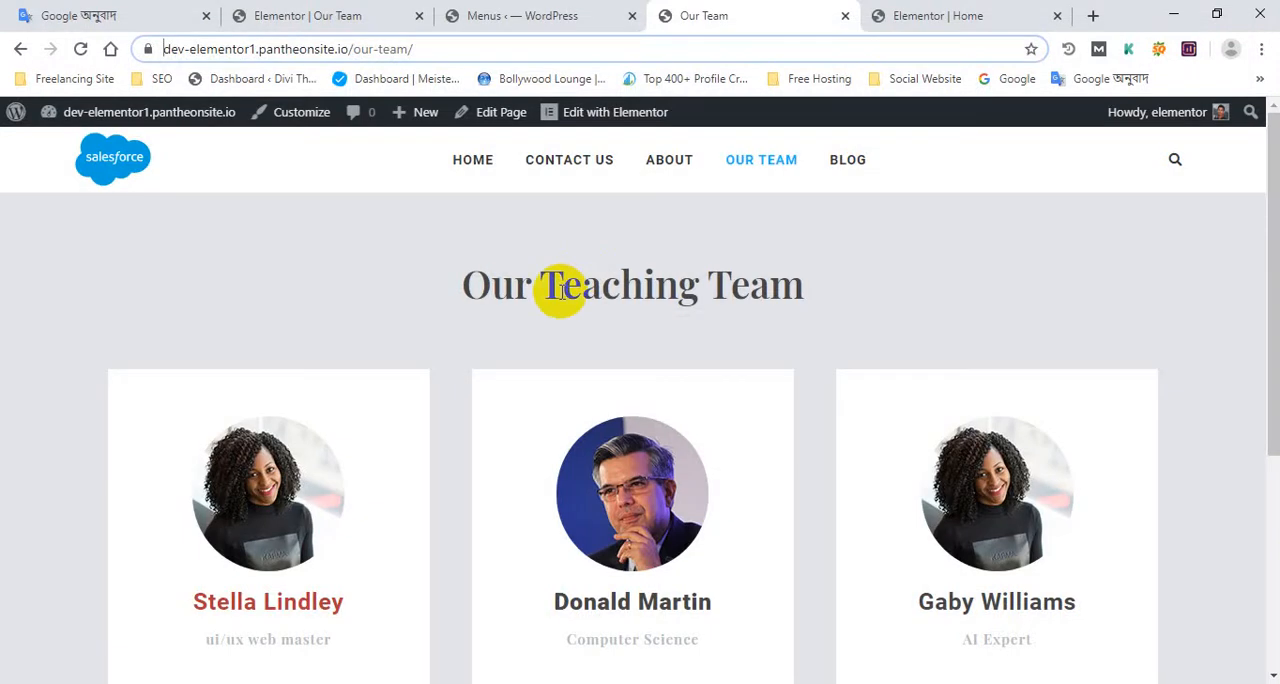
pyautogui.hotkey('ctrl', 'shift', 'n')
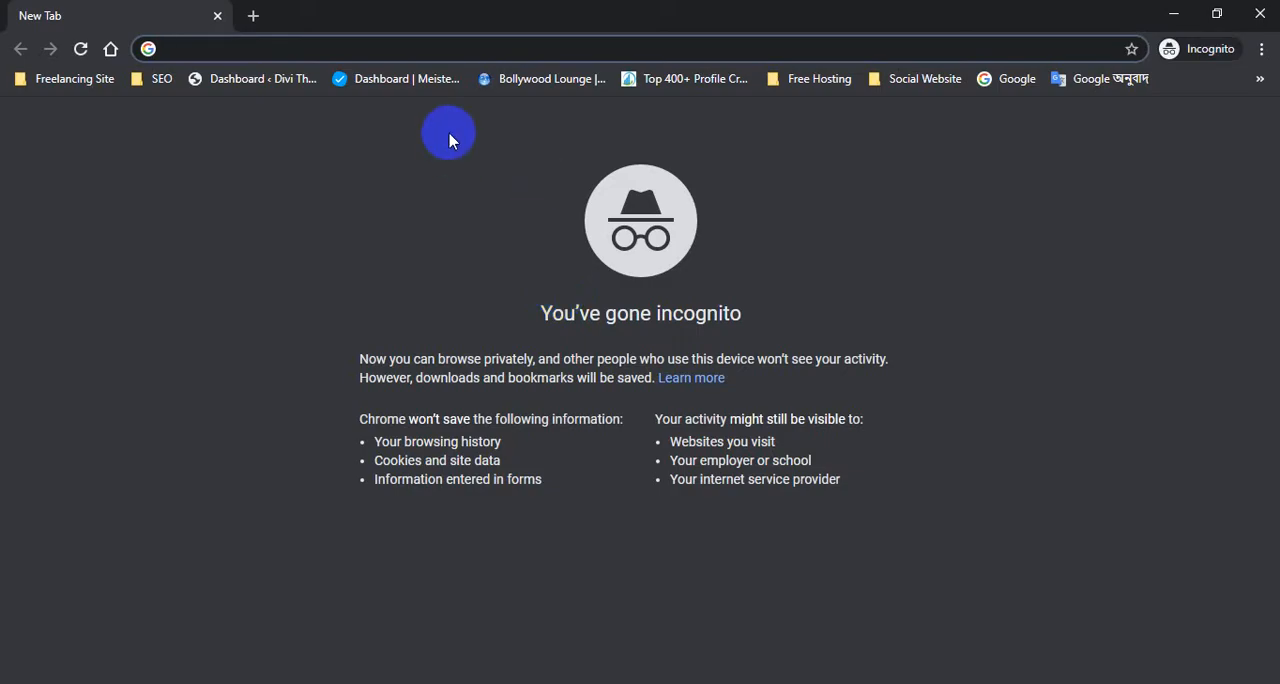
pyautogui.hotkey('ctrl', 'v')
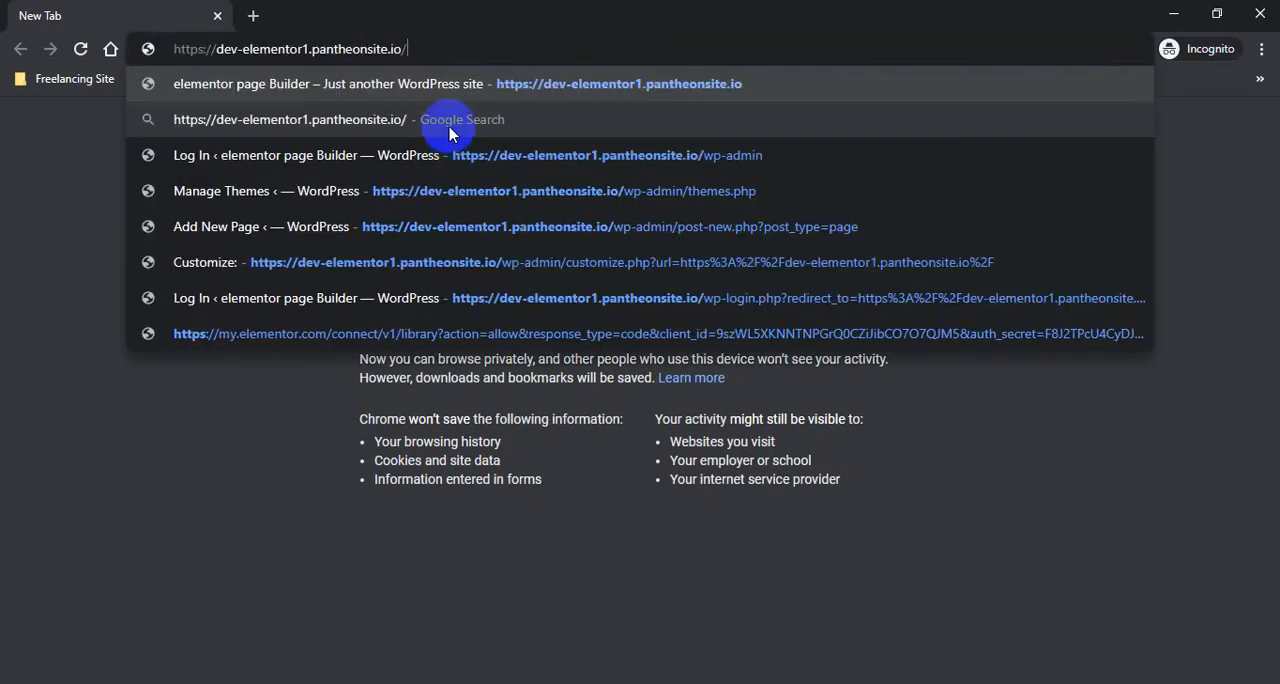
pyautogui.press('Return')
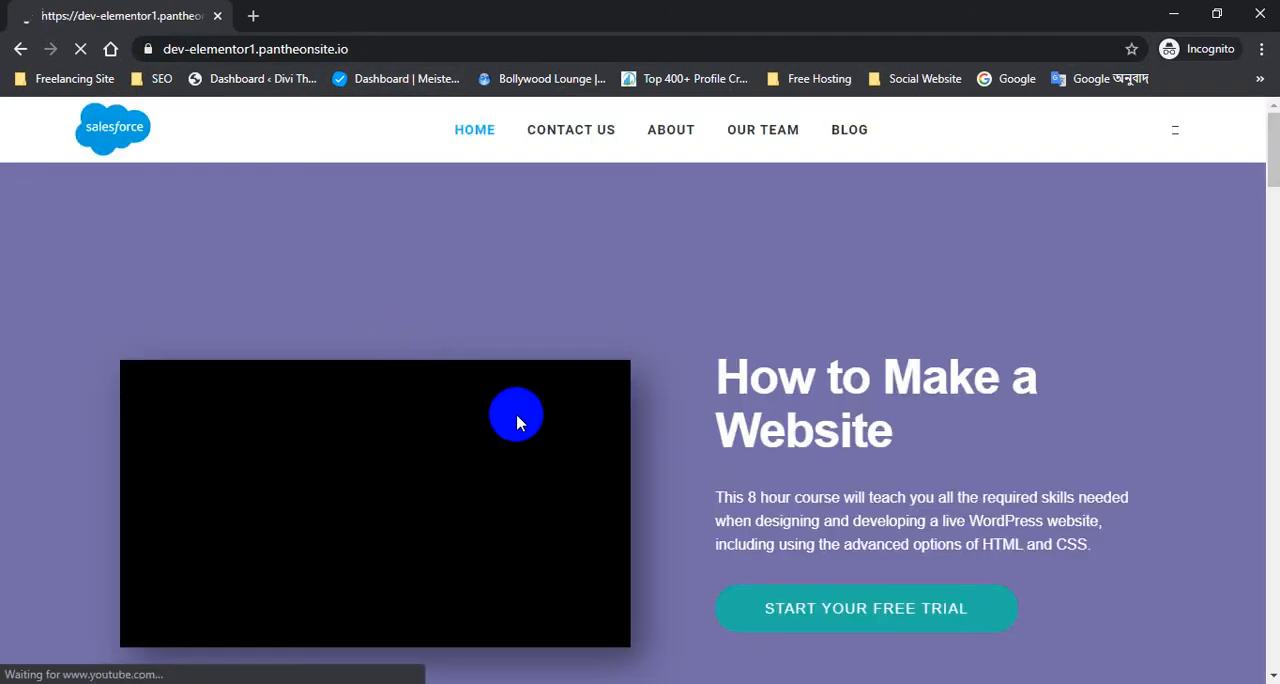
pyautogui.scroll(-15, 509, 418)
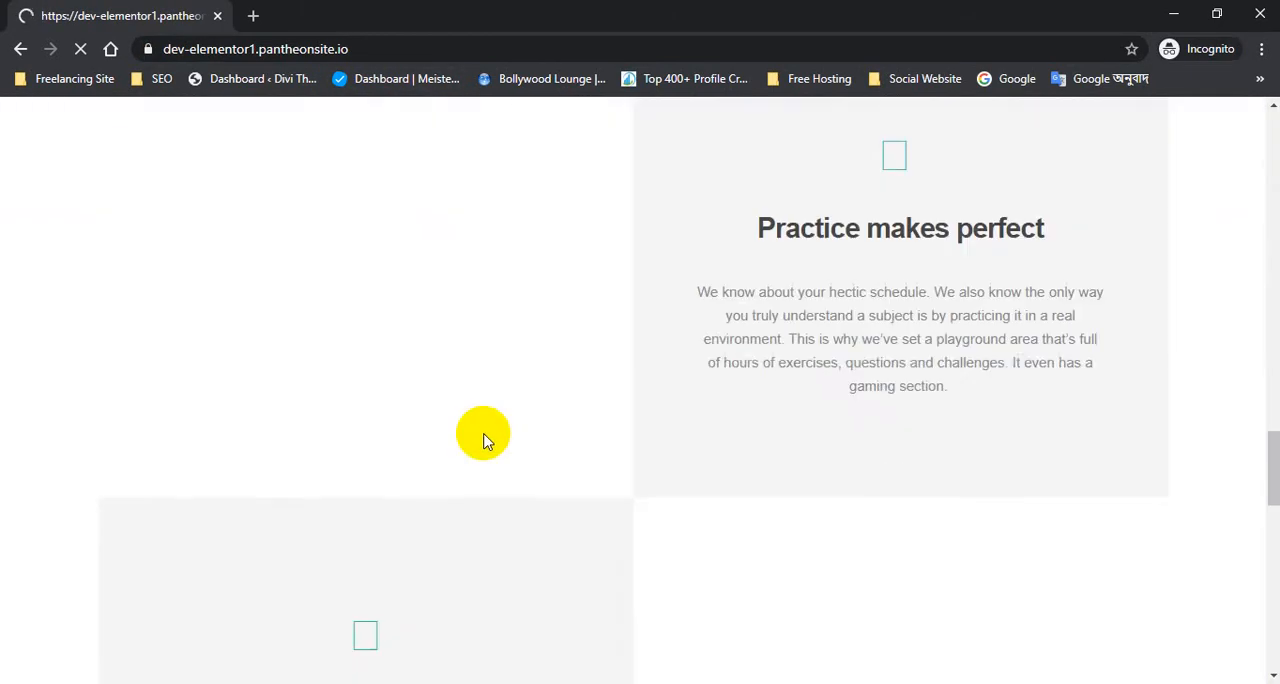
pyautogui.scroll(-5, 483, 440)
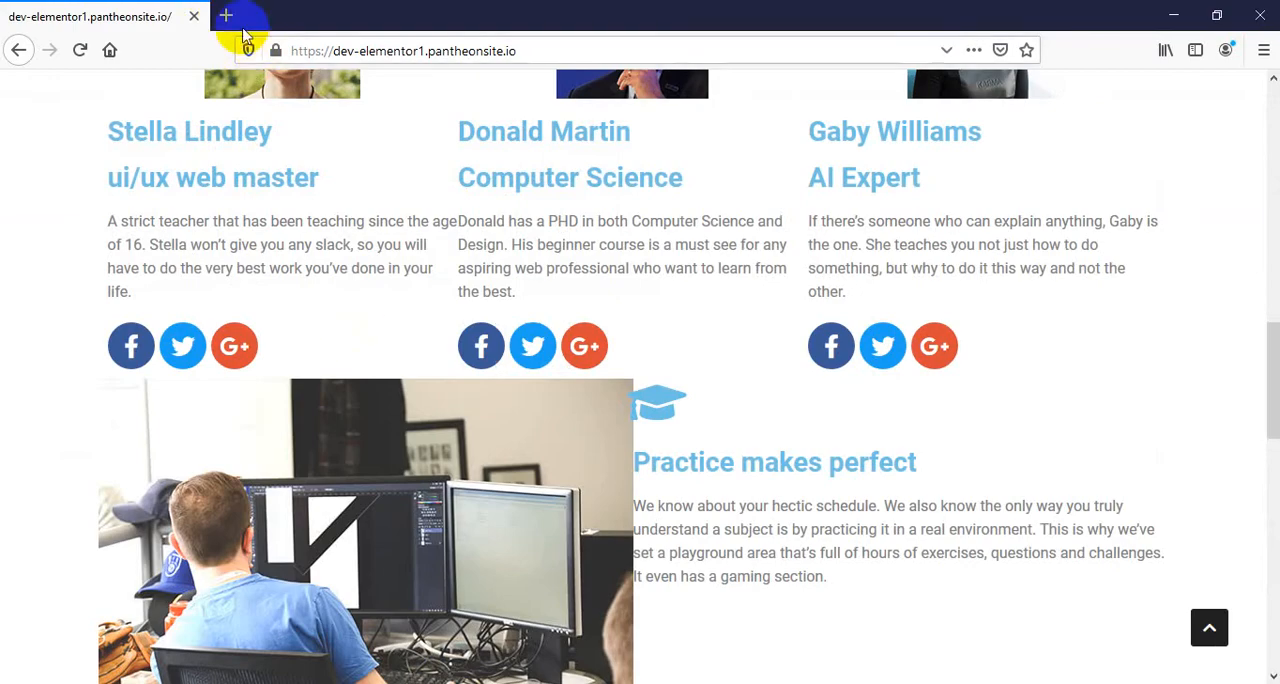
pyautogui.click(1262, 51)
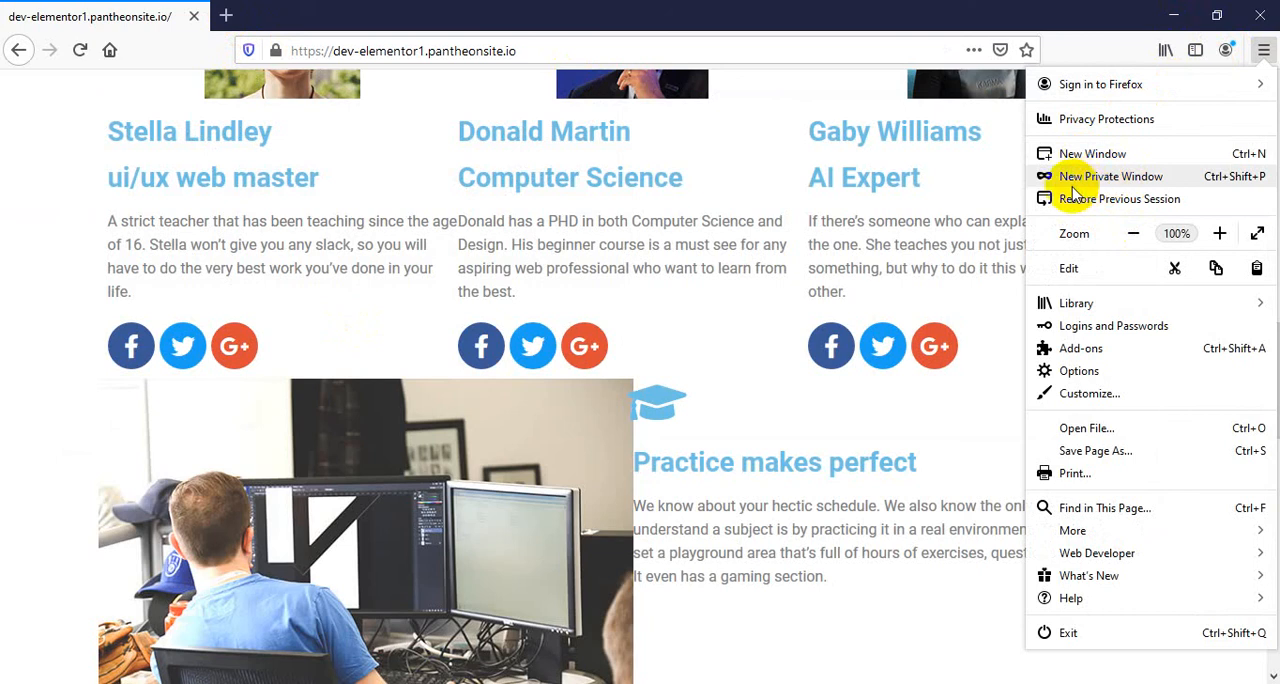
pyautogui.click(1140, 189)
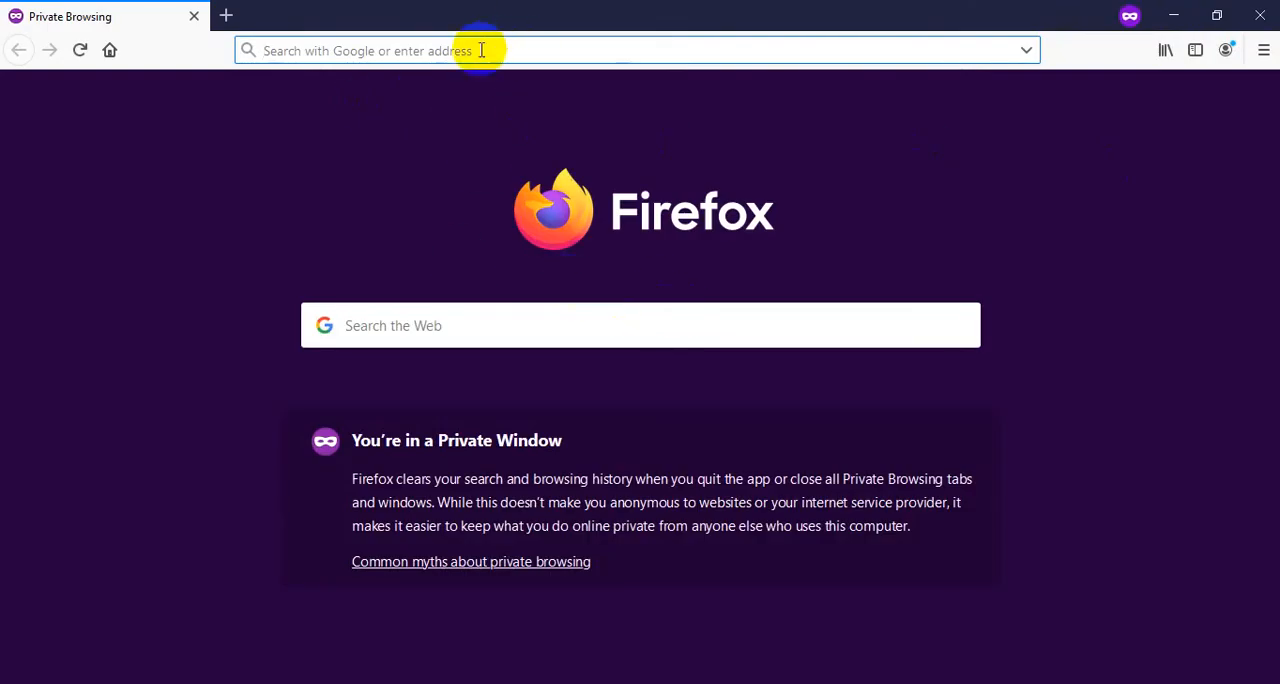
pyautogui.hotkey('ctrl', 'v')
pyautogui.press('Return')
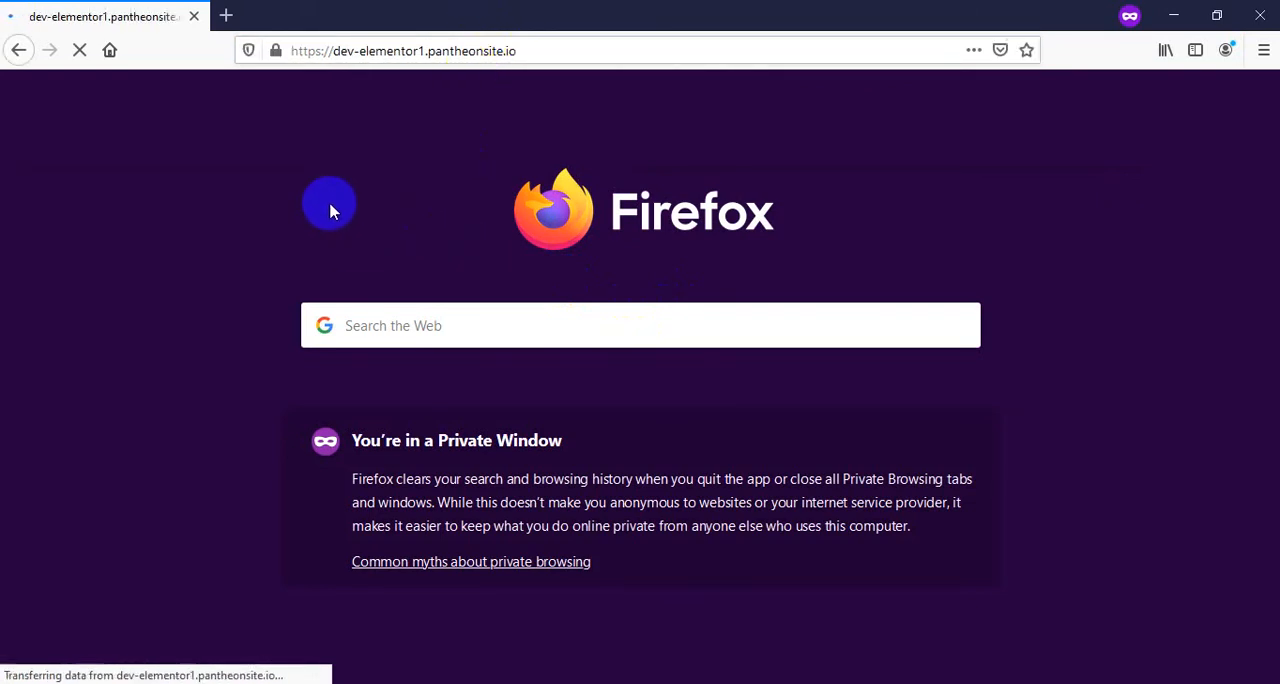
# Compare the live home page in the private and regular Firefox windows, and close the regular window
pyautogui.scroll(-3, 768, 303)
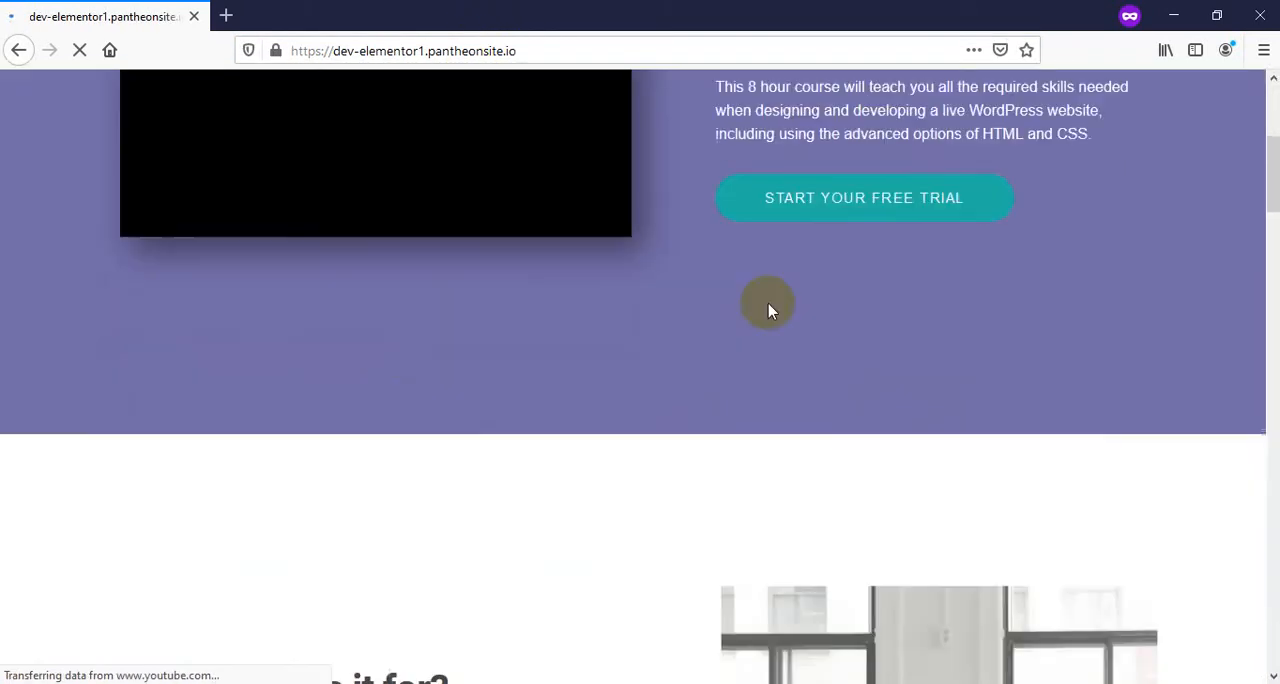
pyautogui.scroll(-4, 768, 310)
pyautogui.scroll(-10, 366, 407)
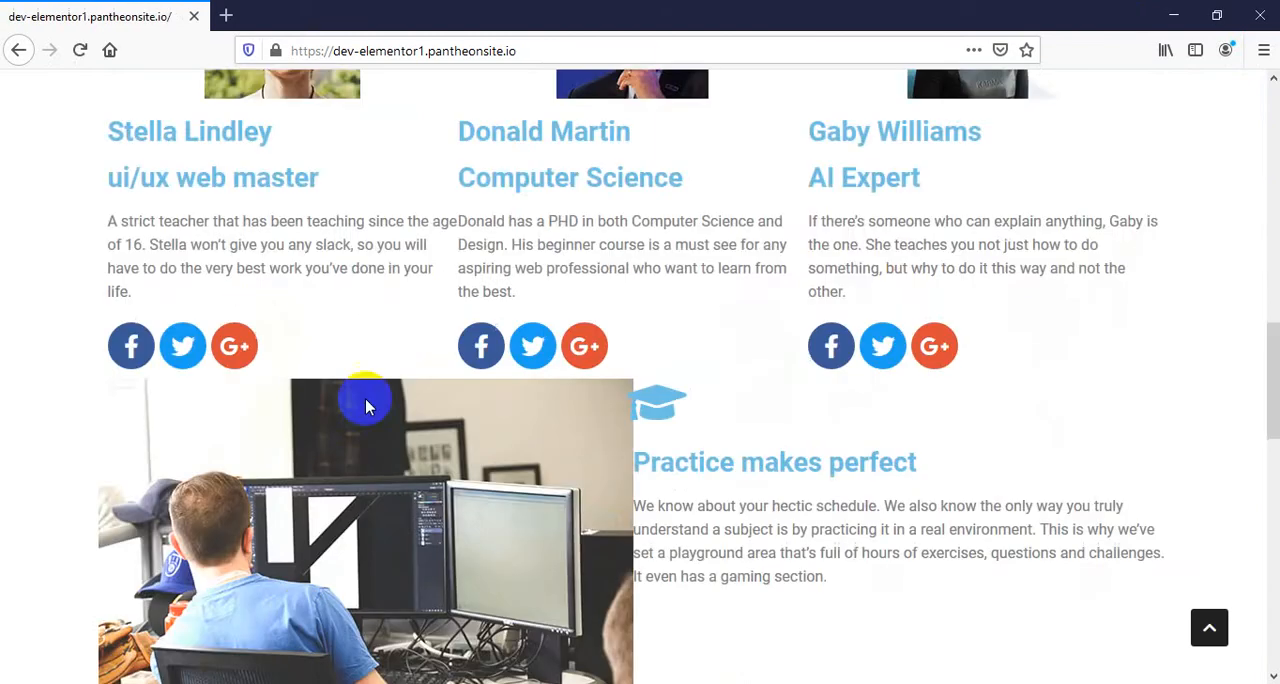
pyautogui.scroll(-3, 366, 407)
pyautogui.scroll(15, 457, 343)
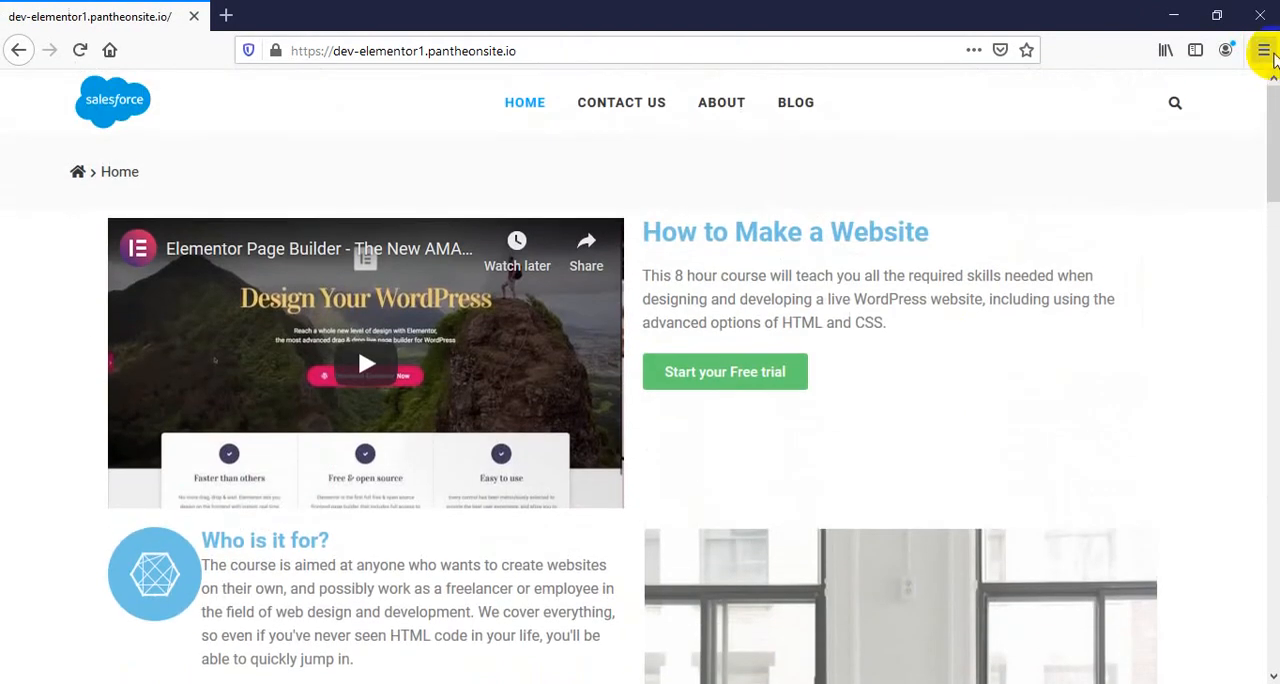
pyautogui.click(1262, 18)
# Review the home page in the private Firefox window through the team cards down to the map section
pyautogui.scroll(5, 428, 549)
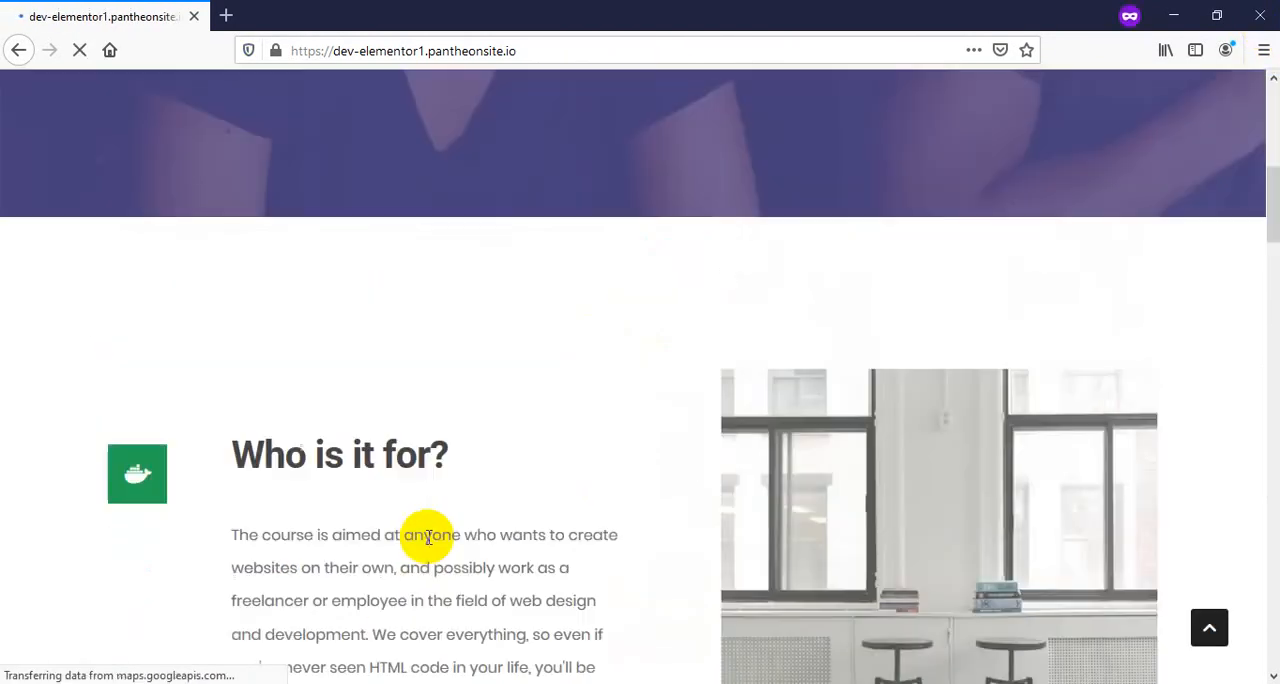
pyautogui.scroll(-20, 585, 438)
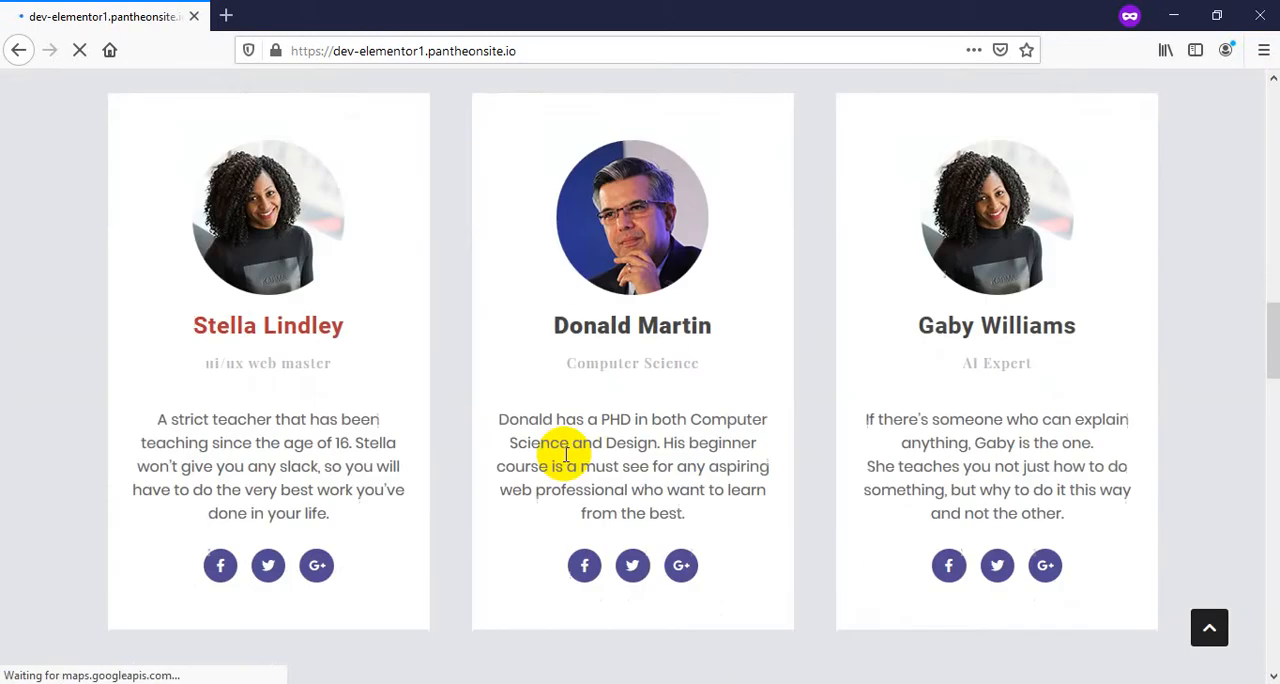
pyautogui.scroll(-5, 630, 433)
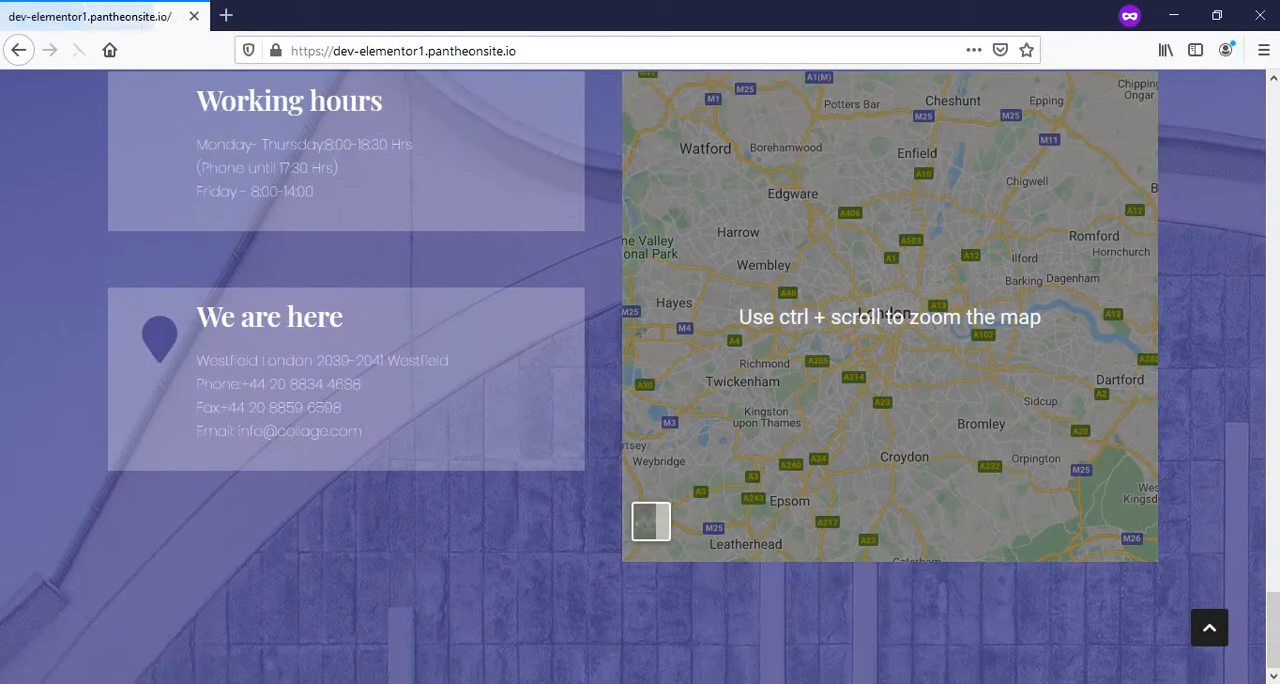
# Switch to the Chrome window showing the Fiverr profile and close that window
pyautogui.moveTo(340, 628)
pyautogui.click(352, 603)
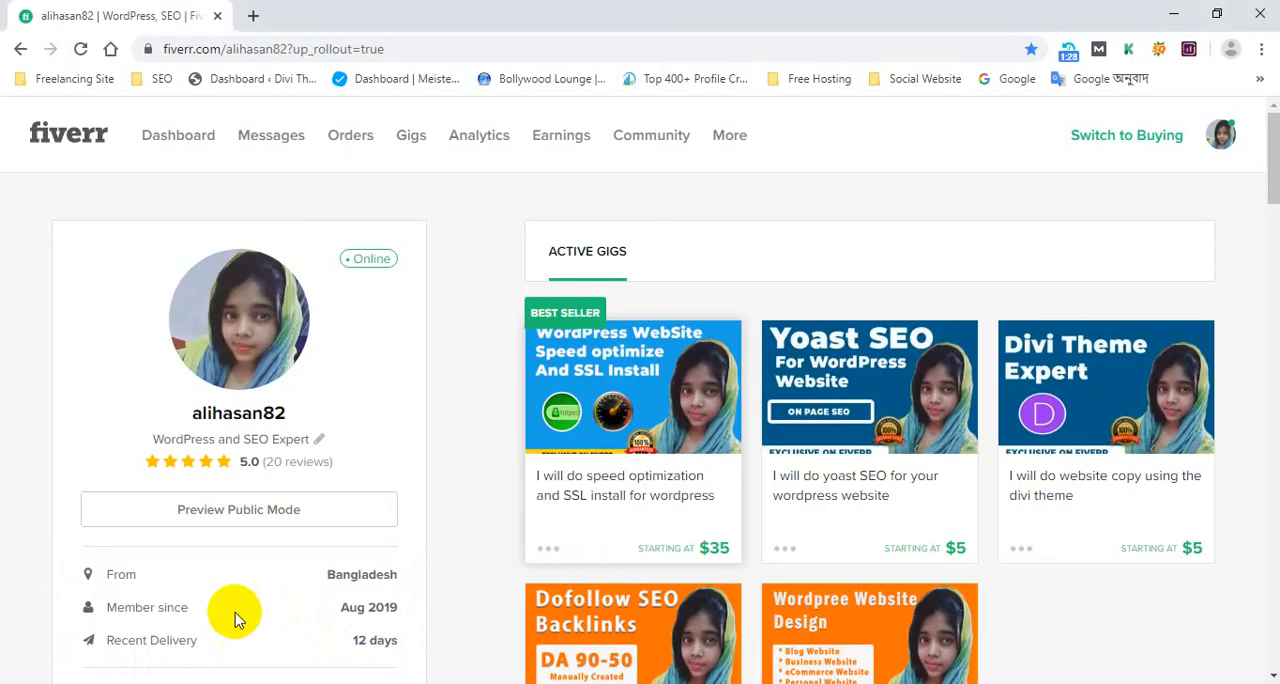
pyautogui.click(1263, 20)
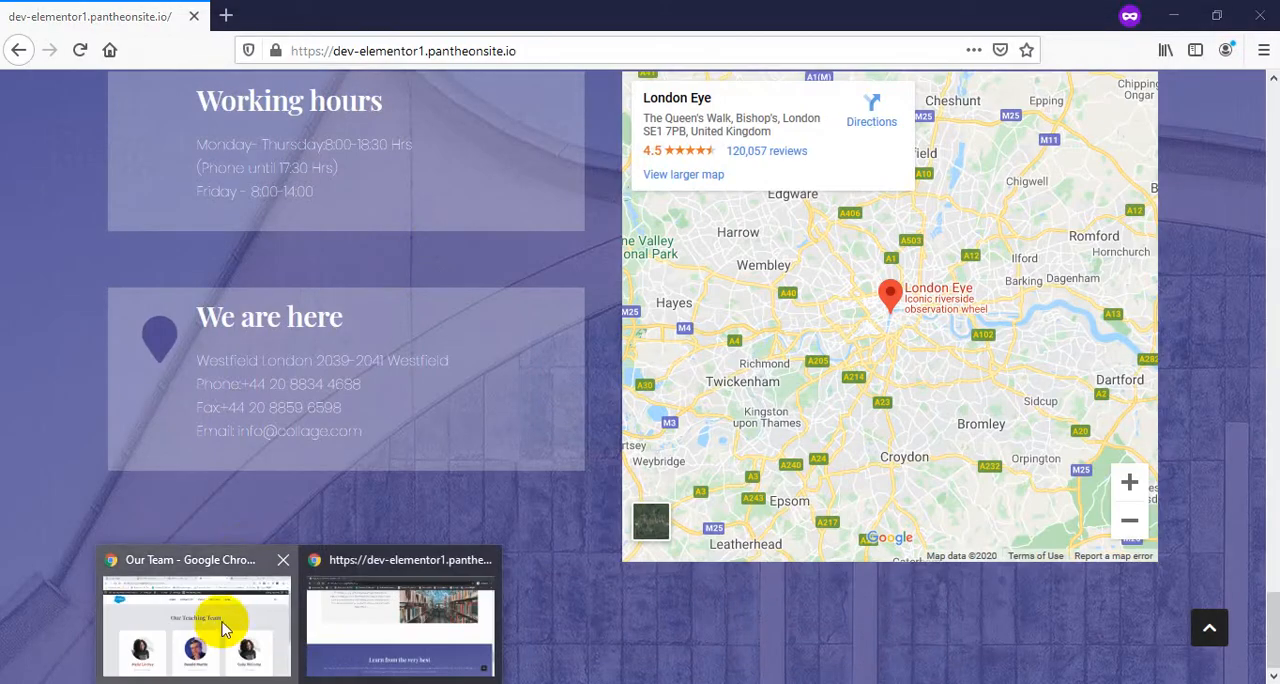
# Switch to the Chrome window with the Our Team page and review its teaching team cards and the related WordPress tabs
pyautogui.click(223, 620)
pyautogui.click(528, 9)
pyautogui.click(660, 15)
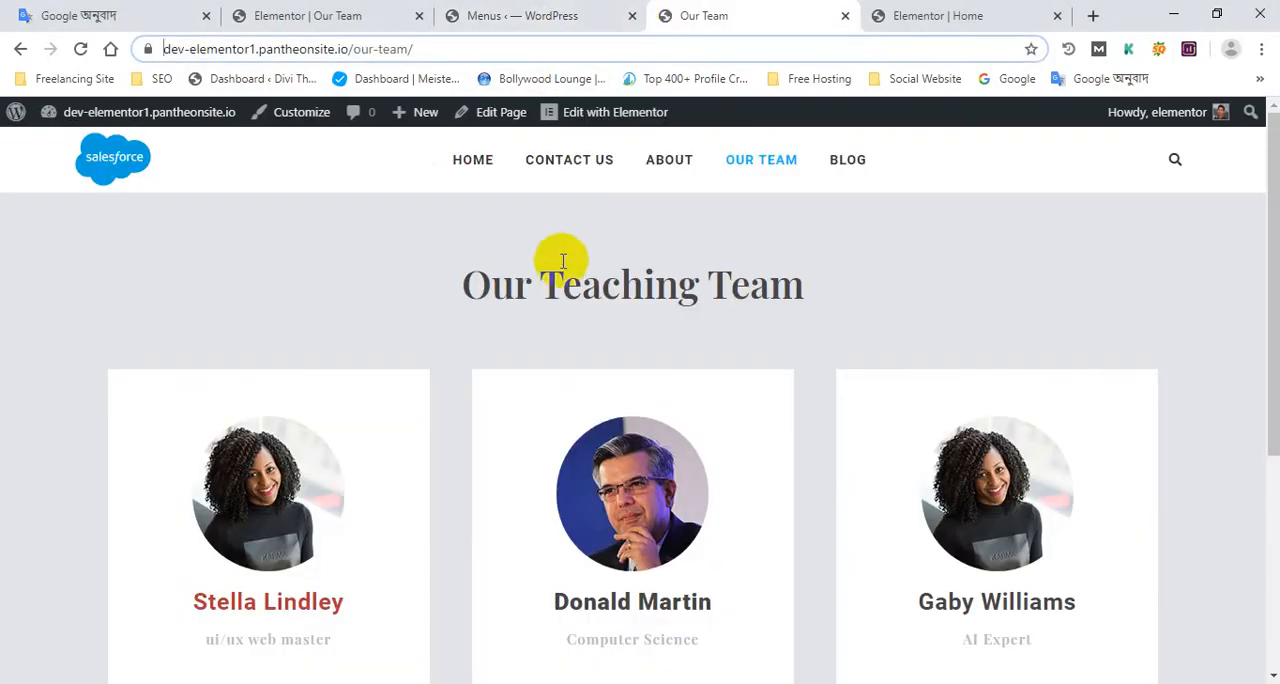
pyautogui.scroll(-4, 1000, 290)
pyautogui.scroll(4, 963, 295)
pyautogui.click(521, 12)
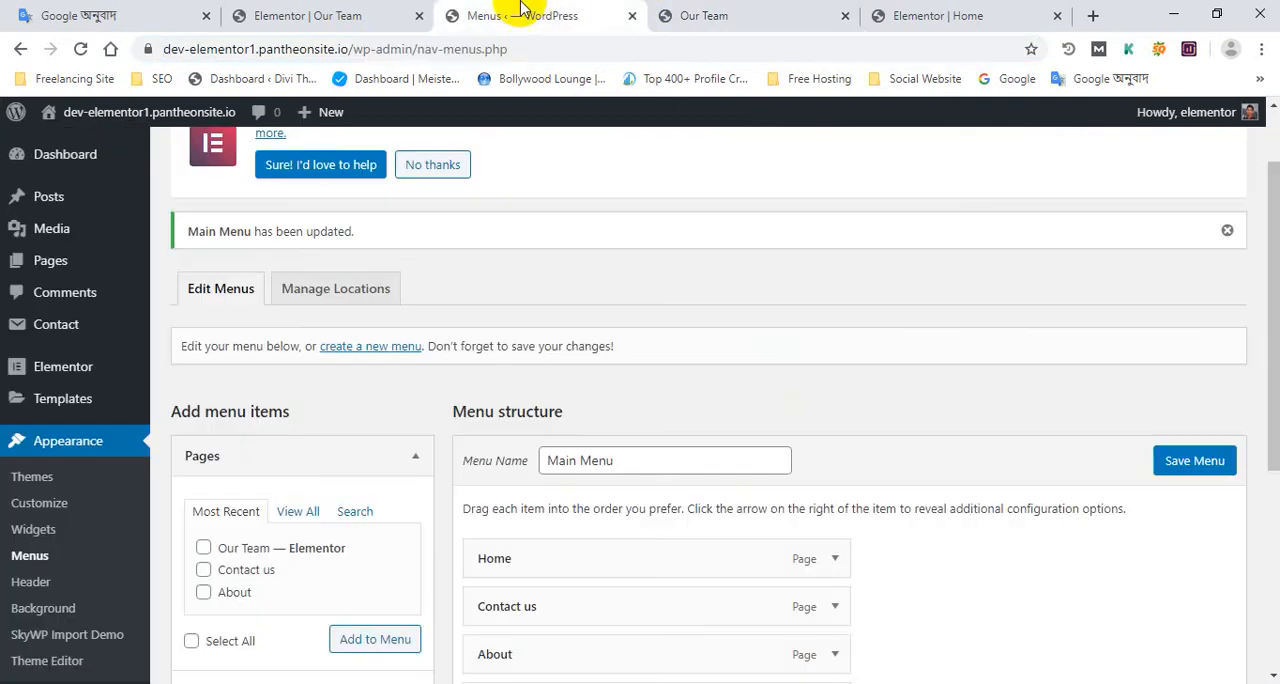
pyautogui.click(323, 12)
pyautogui.click(760, 14)
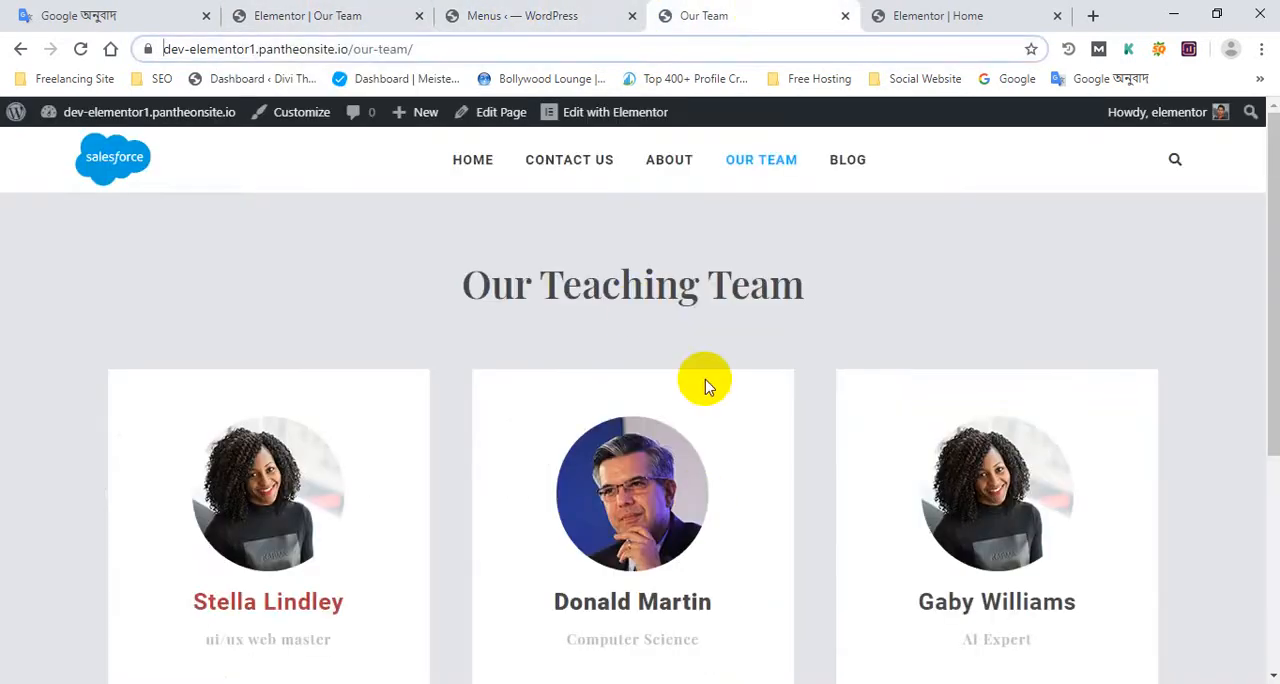
pyautogui.click(570, 12)
pyautogui.click(704, 15)
pyautogui.scroll(-3, 831, 551)
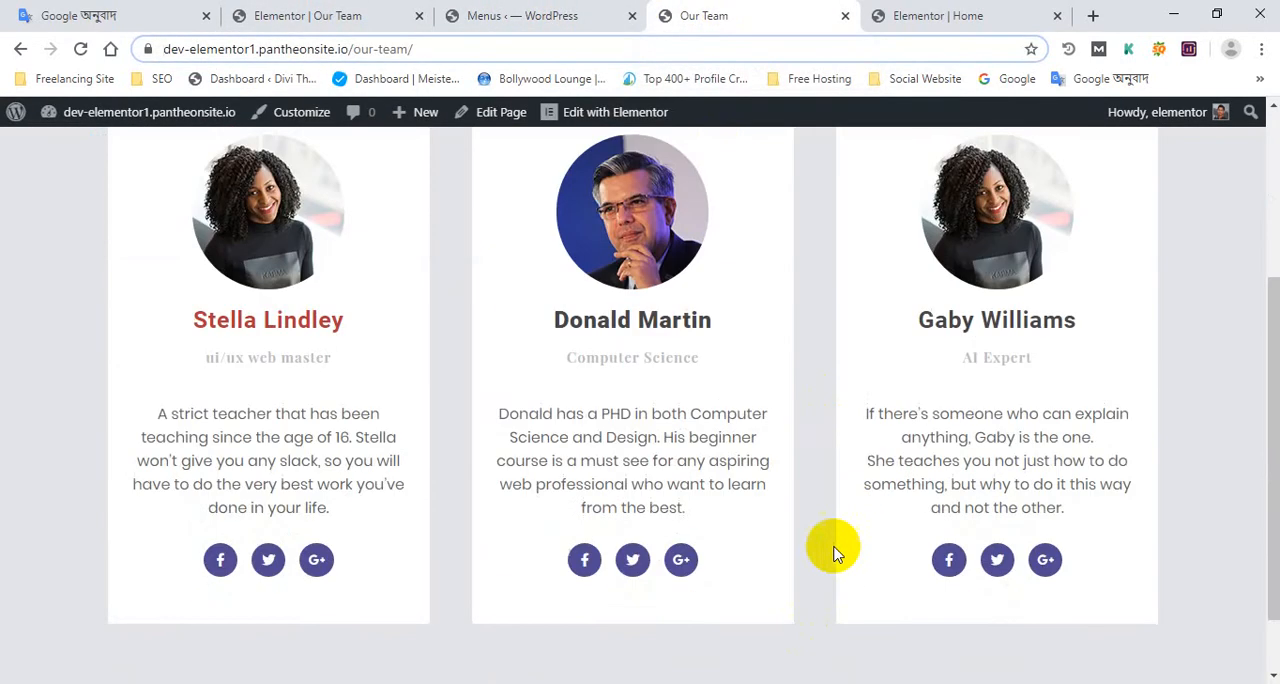
pyautogui.scroll(1, 894, 460)
pyautogui.scroll(-1, 894, 460)
# Open the template library from the end of the Home page in Elementor, view Pages, My Templates and Blocks, and close it
pyautogui.click(1030, 14)
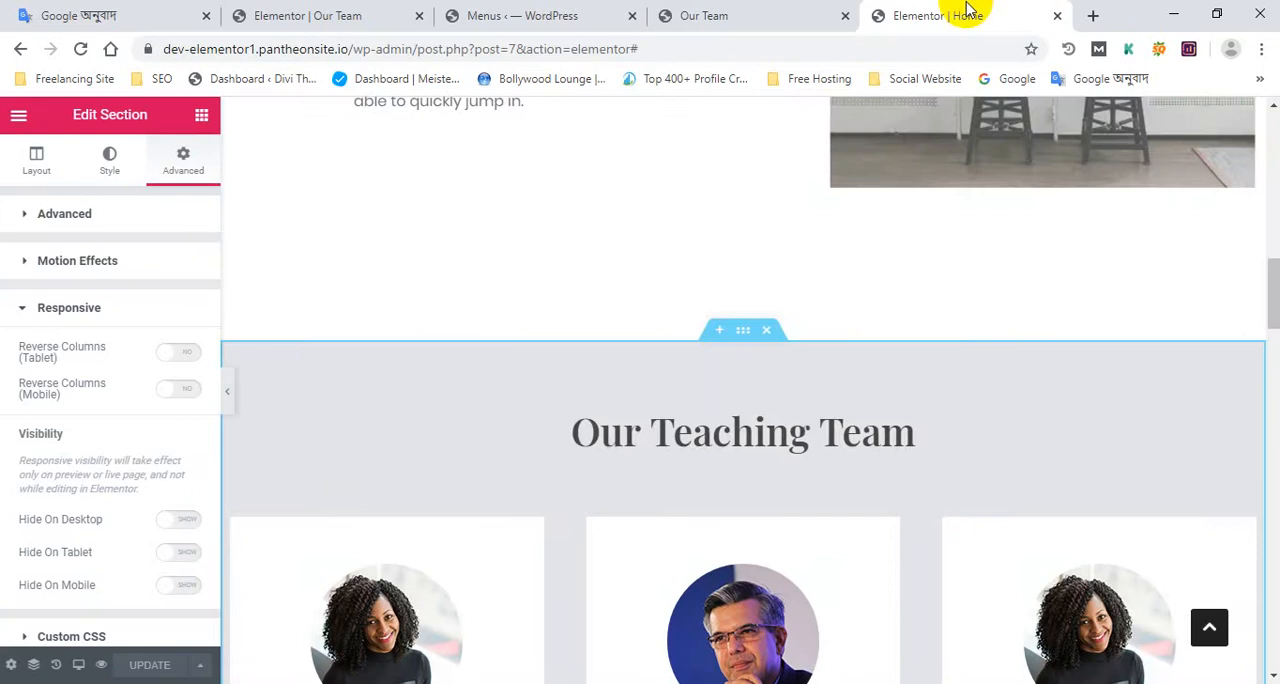
pyautogui.scroll(-2, 866, 392)
pyautogui.scroll(-20, 866, 392)
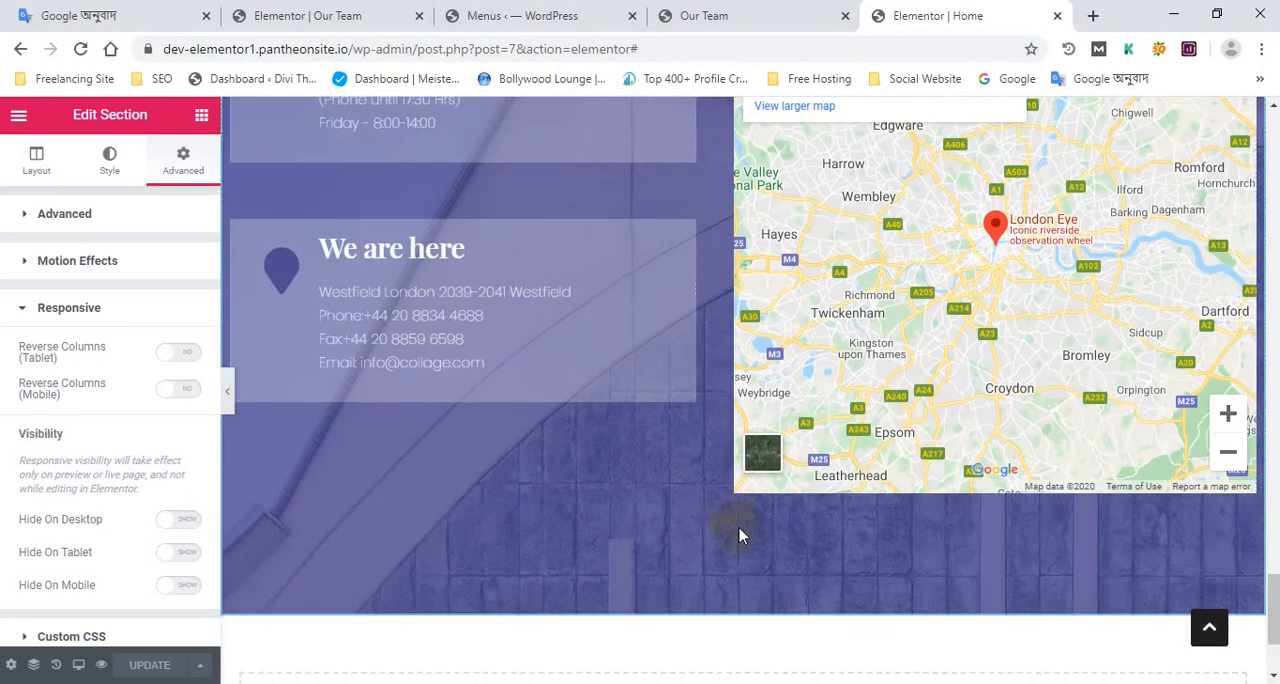
pyautogui.scroll(-2, 740, 535)
pyautogui.click(776, 554)
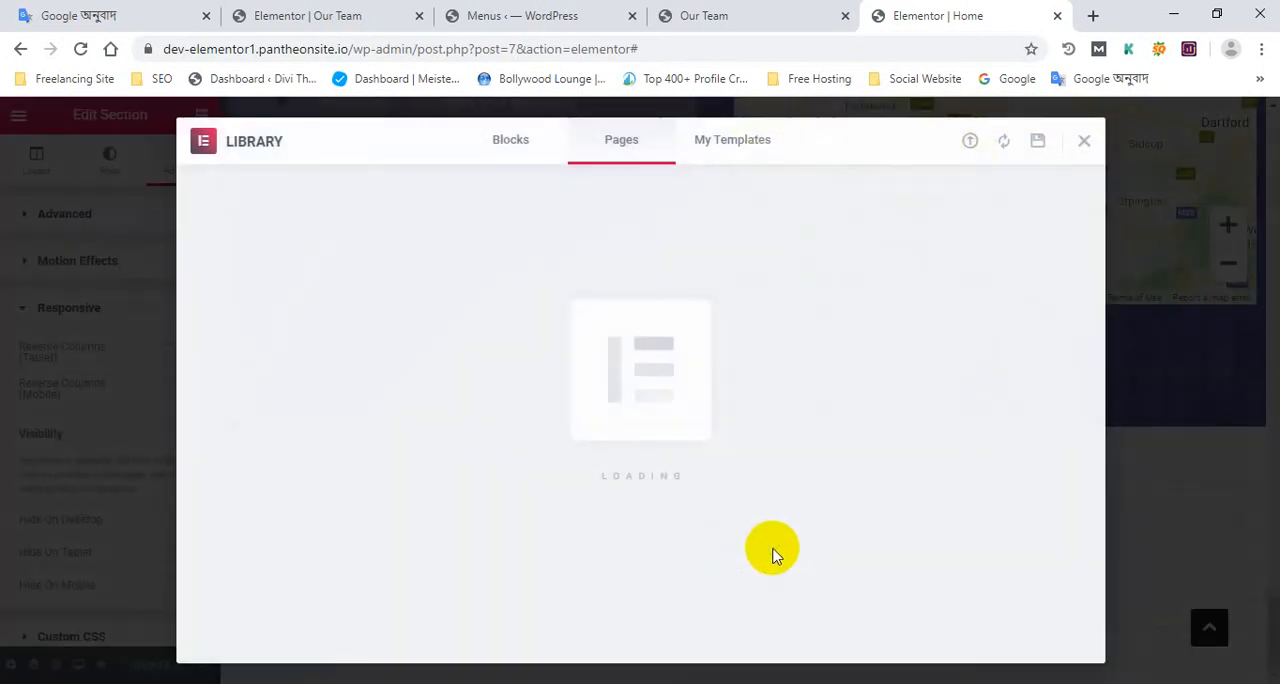
pyautogui.click(735, 148)
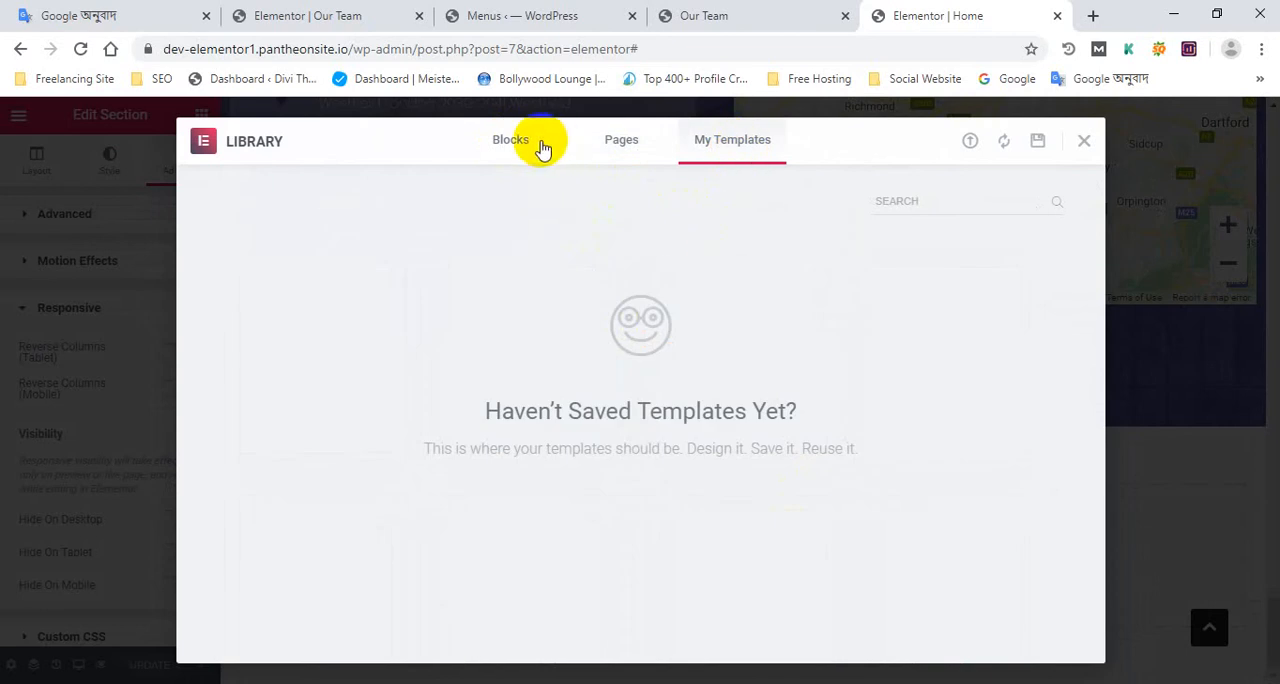
pyautogui.click(1083, 140)
# Show the Elementor widget list and examine the lower Home page sections, from Practice makes perfect to the empty widget area
pyautogui.scroll(5, 686, 391)
pyautogui.scroll(15, 764, 388)
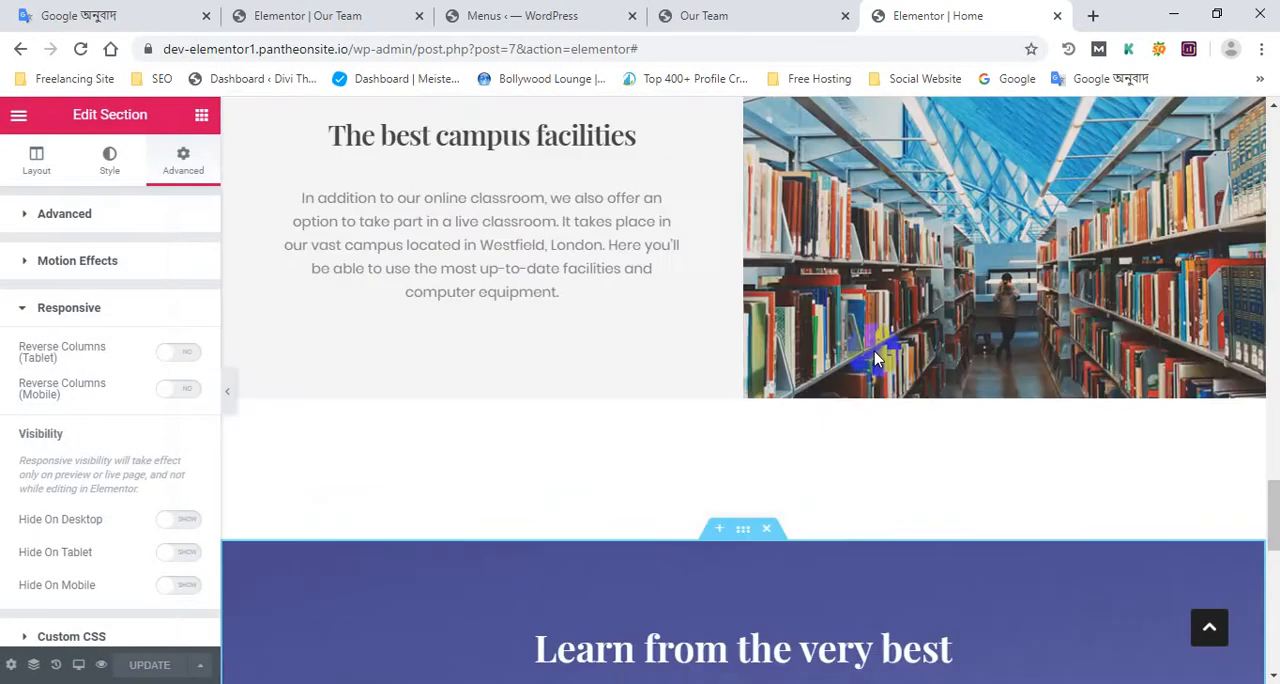
pyautogui.scroll(-8, 650, 380)
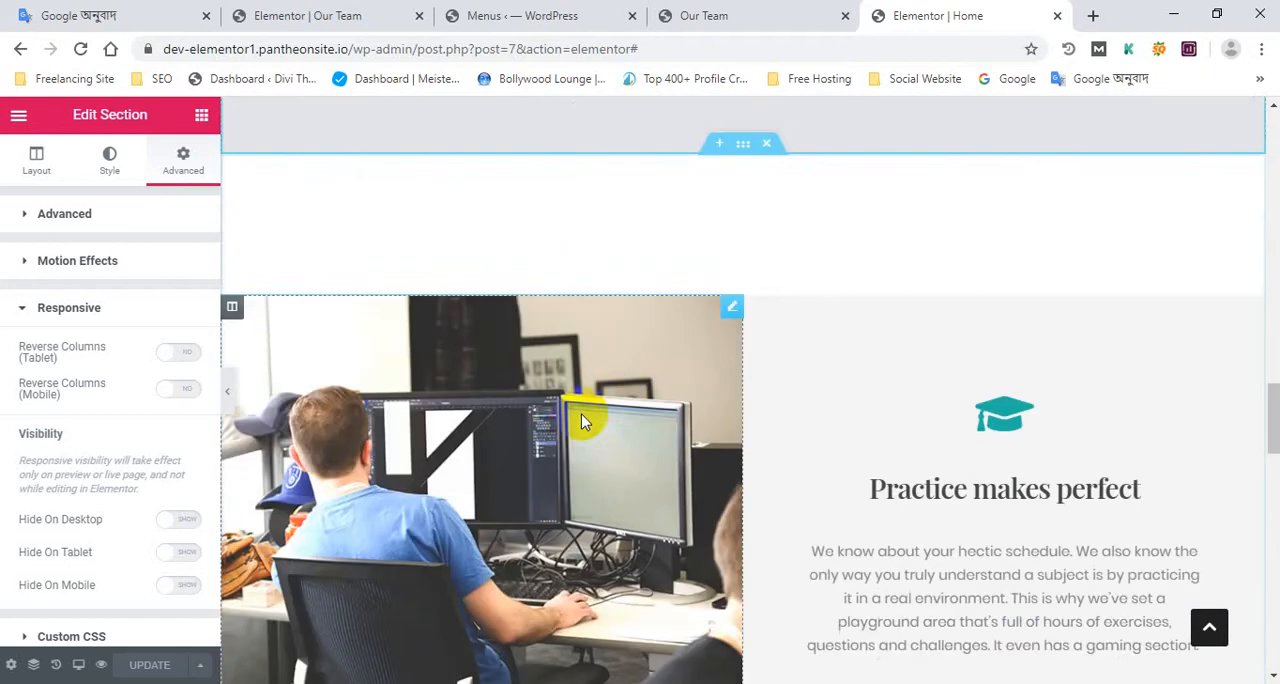
pyautogui.click(201, 120)
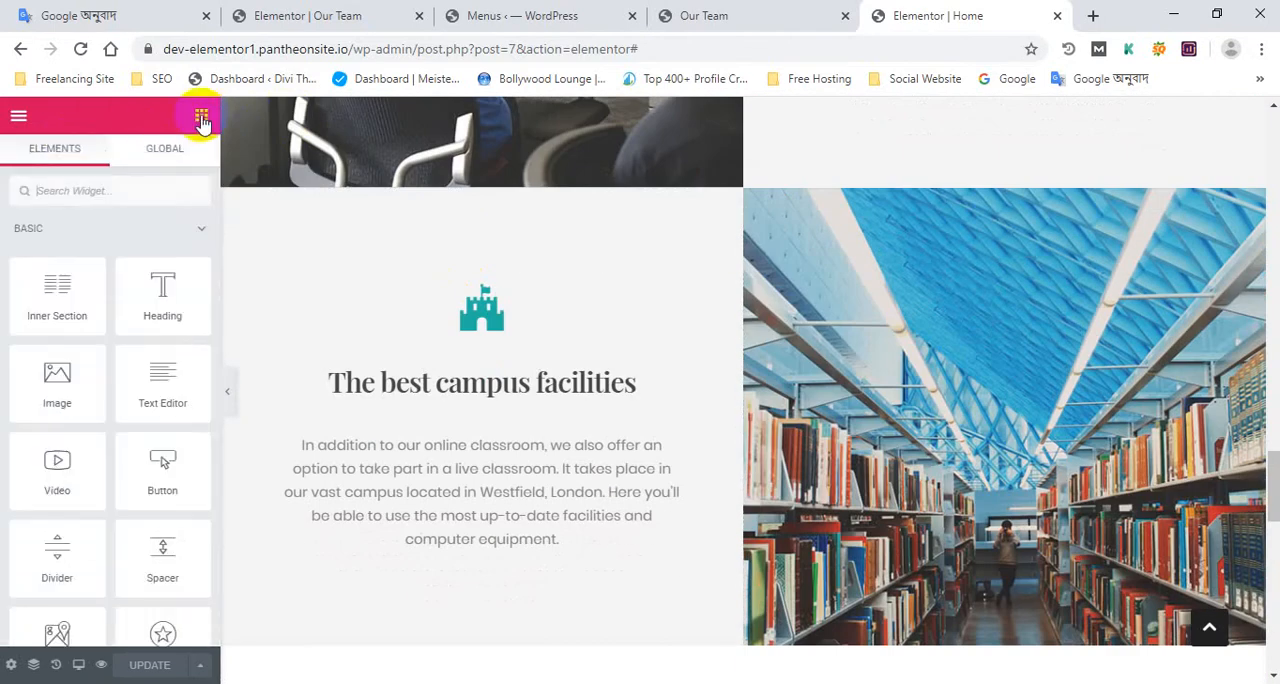
pyautogui.scroll(-15, 623, 506)
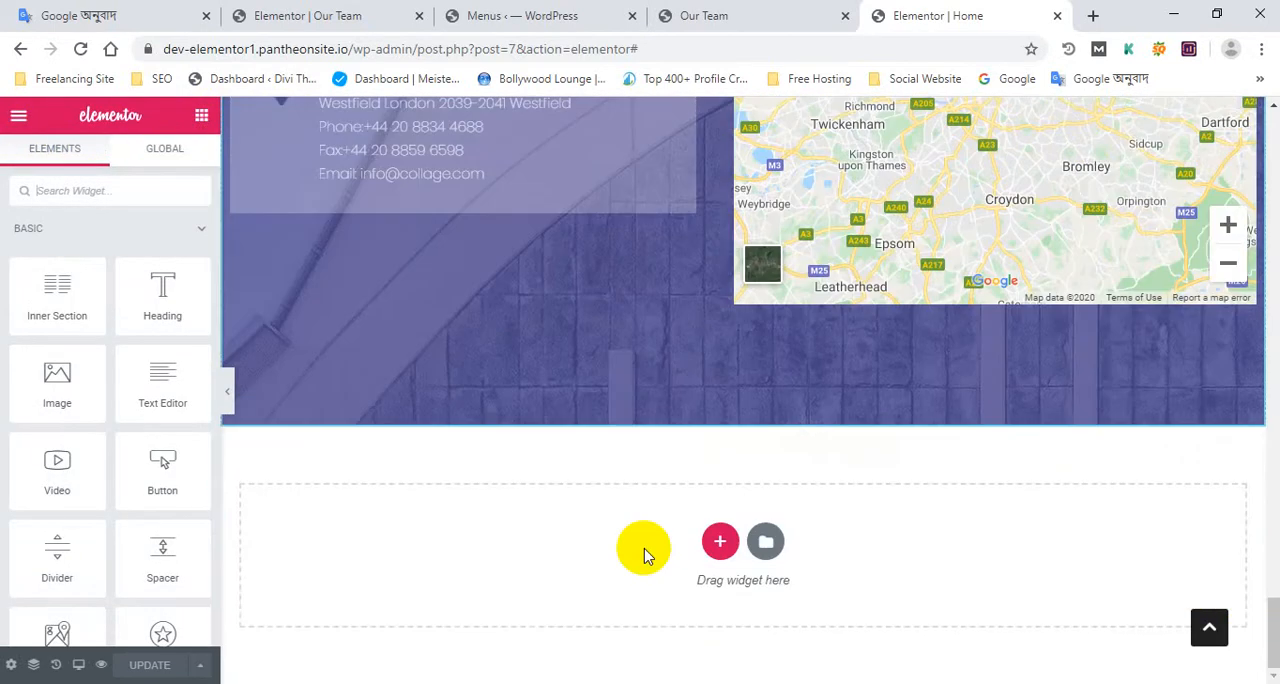
pyautogui.scroll(6, 770, 450)
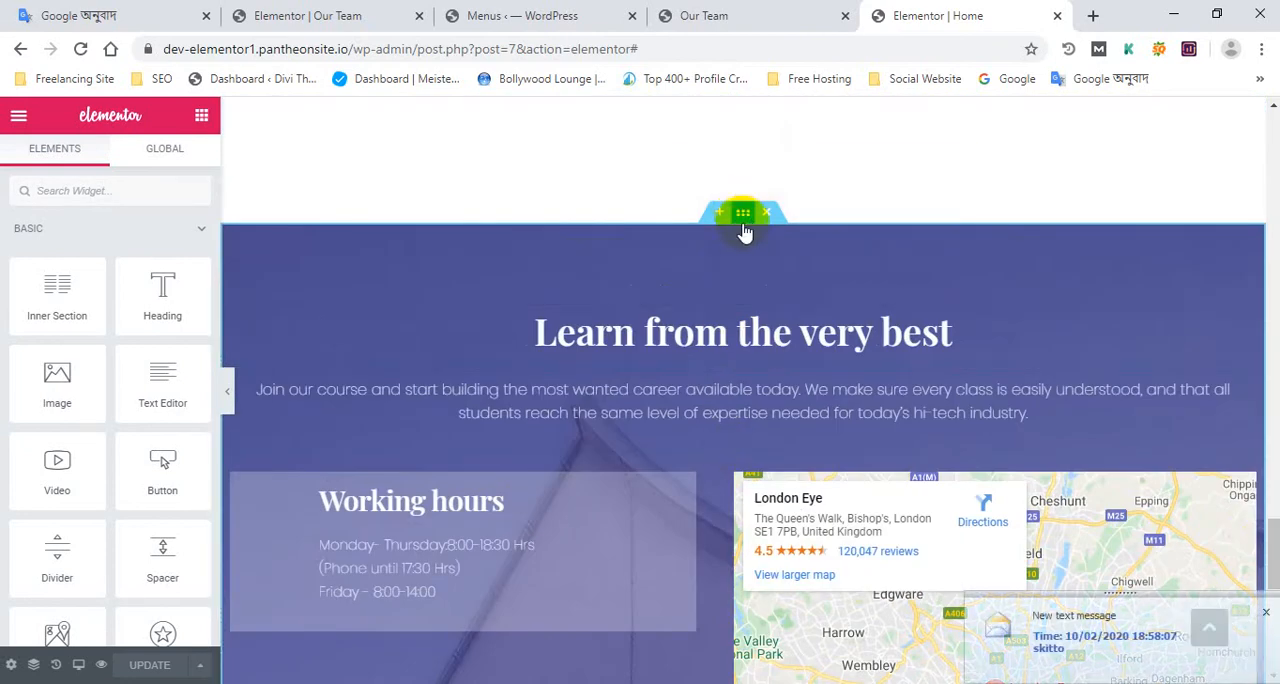
# Open the settings of the "Learn from the very best" section and inspect its Style and Advanced options
pyautogui.click(745, 318)
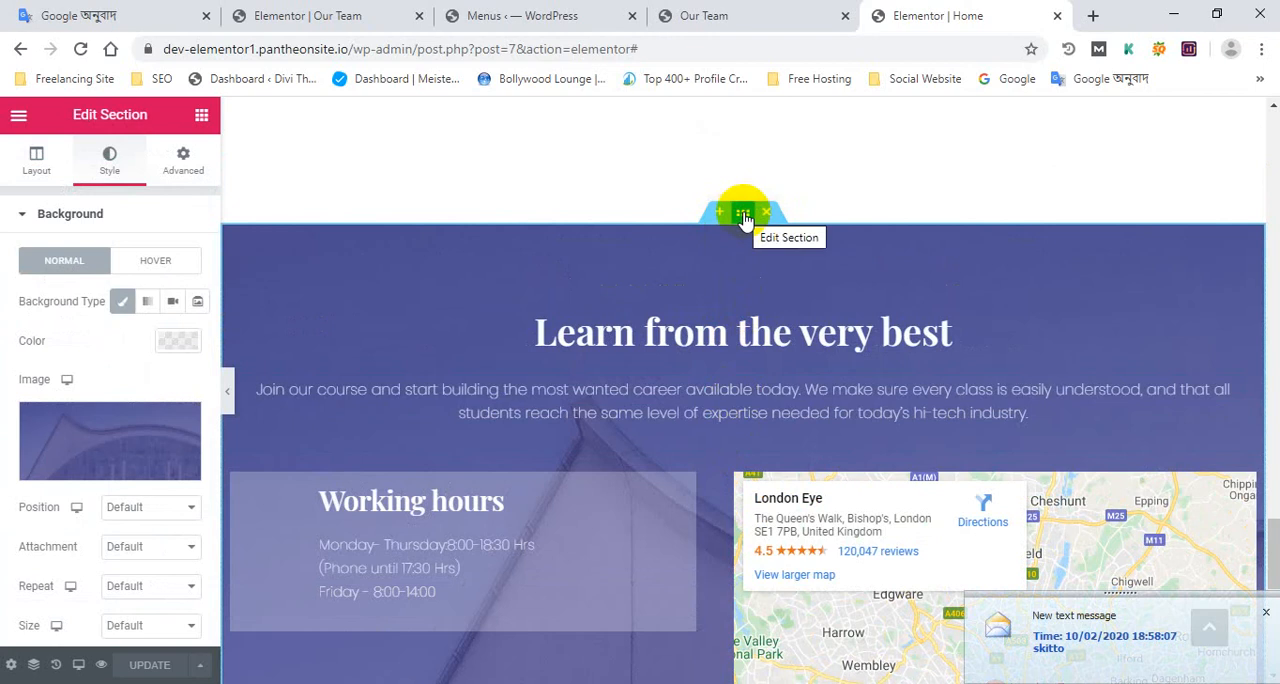
pyautogui.scroll(-3, 143, 214)
pyautogui.scroll(3, 150, 204)
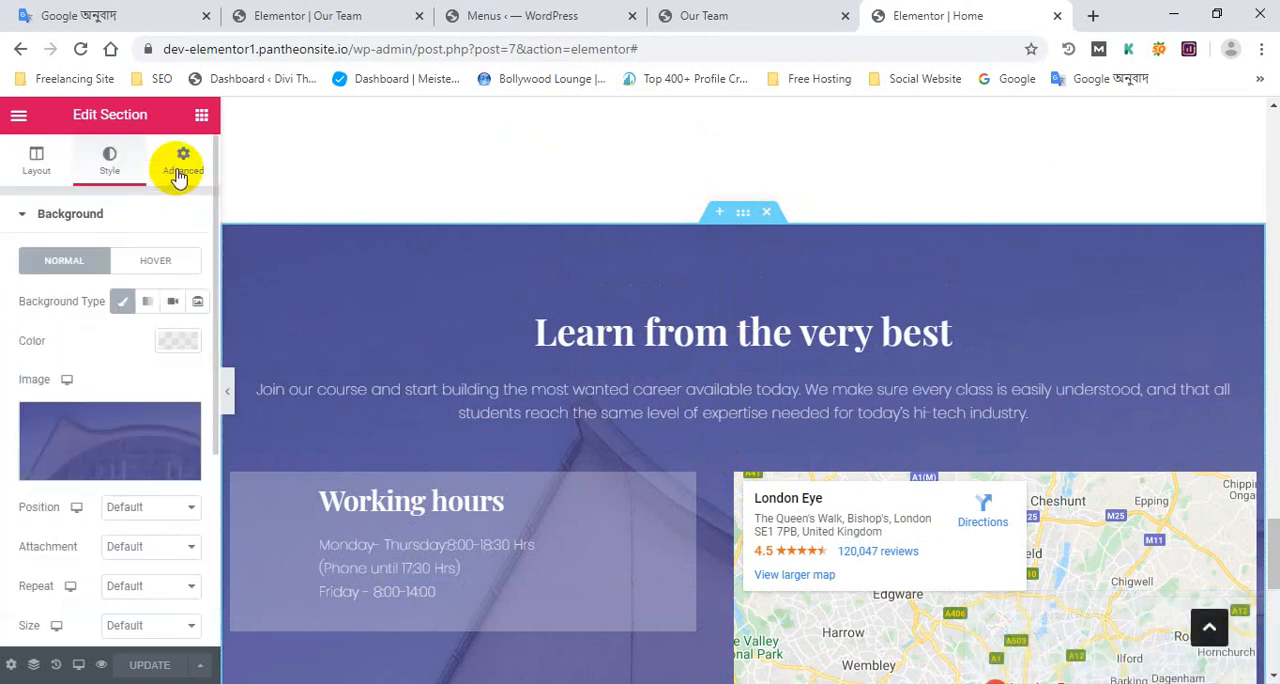
pyautogui.click(181, 168)
pyautogui.scroll(-3, 100, 400)
pyautogui.scroll(1, 483, 615)
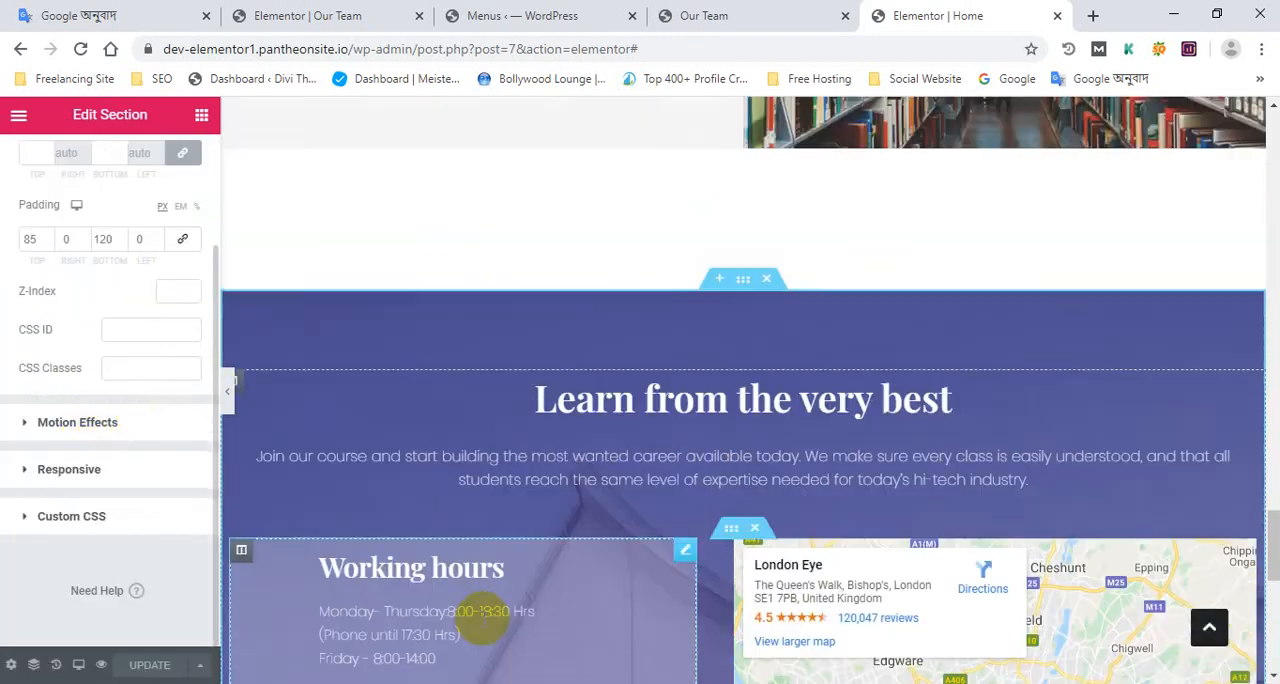
# Compare the campus facilities and "Learn from the very best" sections between the Firefox live page and the Elementor Home editor
pyautogui.scroll(1, 483, 615)
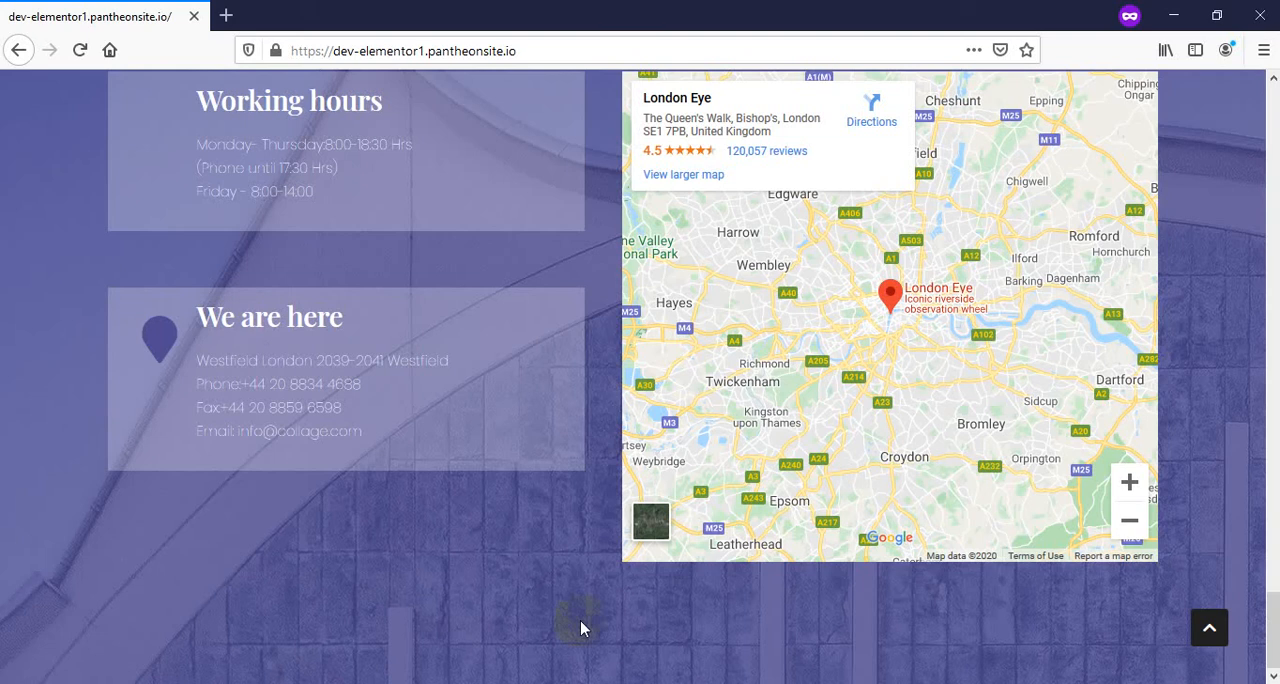
pyautogui.scroll(7, 853, 496)
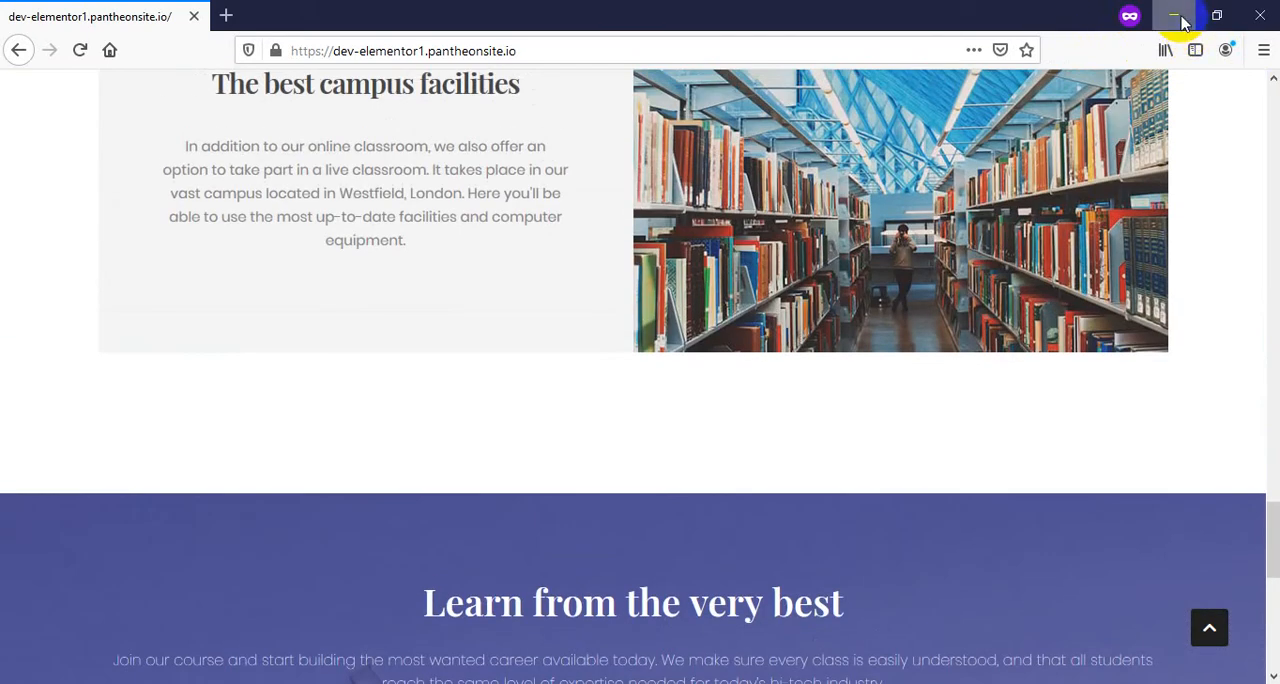
pyautogui.click(1177, 18)
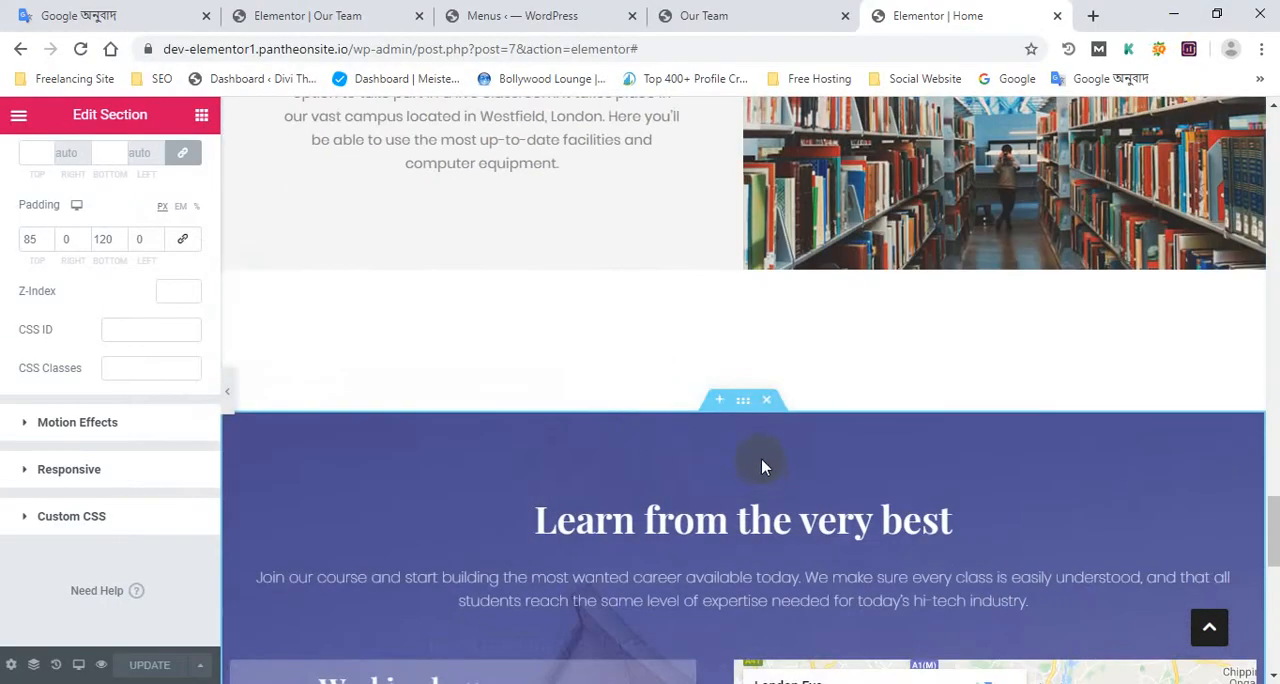
pyautogui.scroll(3, 761, 458)
pyautogui.scroll(-4, 743, 437)
pyautogui.scroll(4, 740, 430)
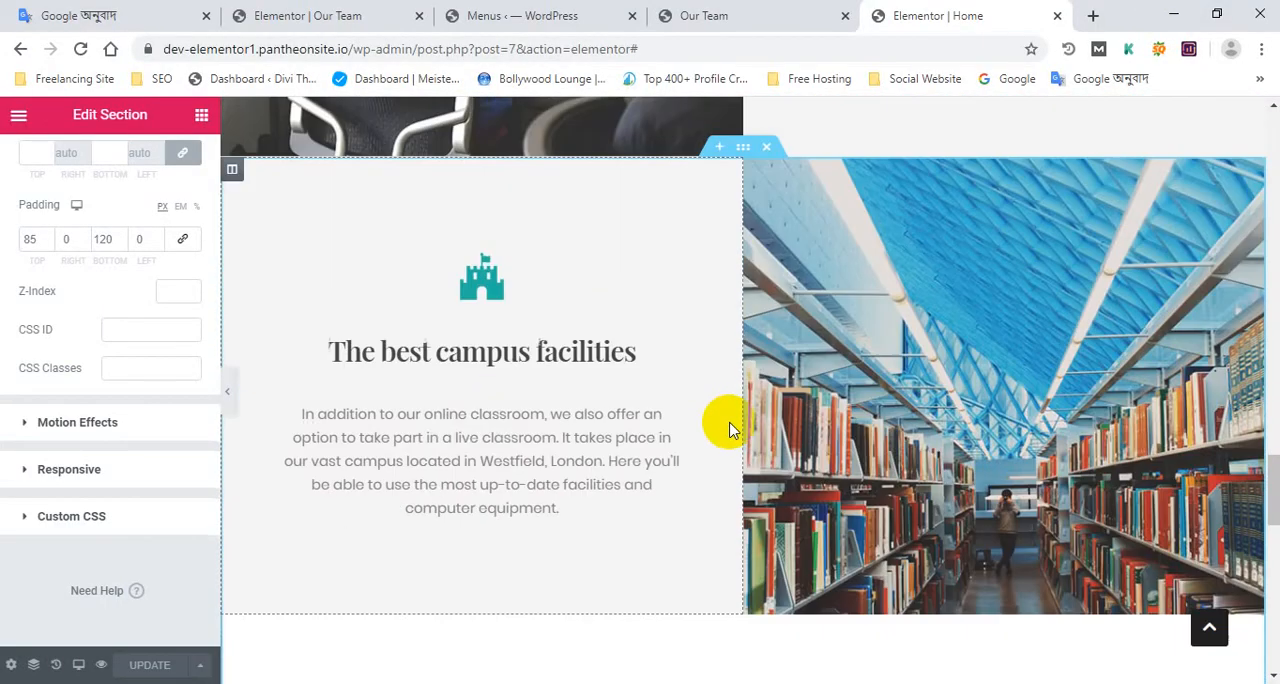
pyautogui.scroll(-11, 700, 440)
pyautogui.scroll(10, 666, 486)
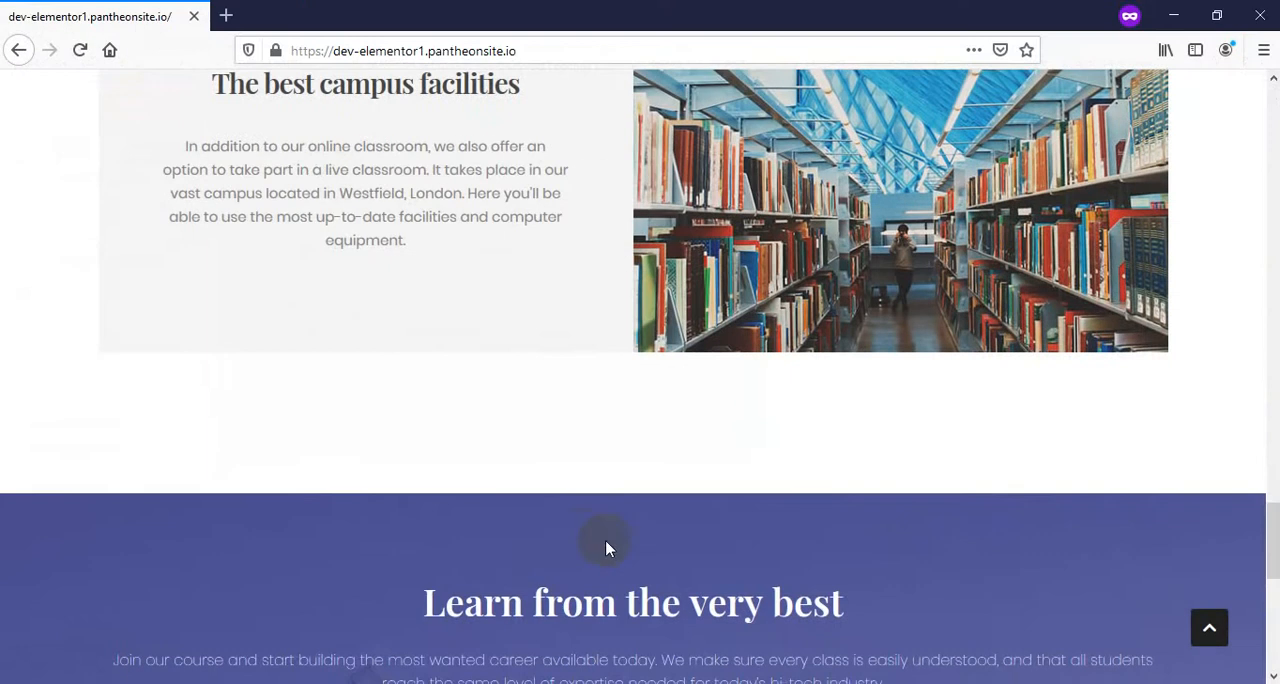
pyautogui.scroll(2, 606, 543)
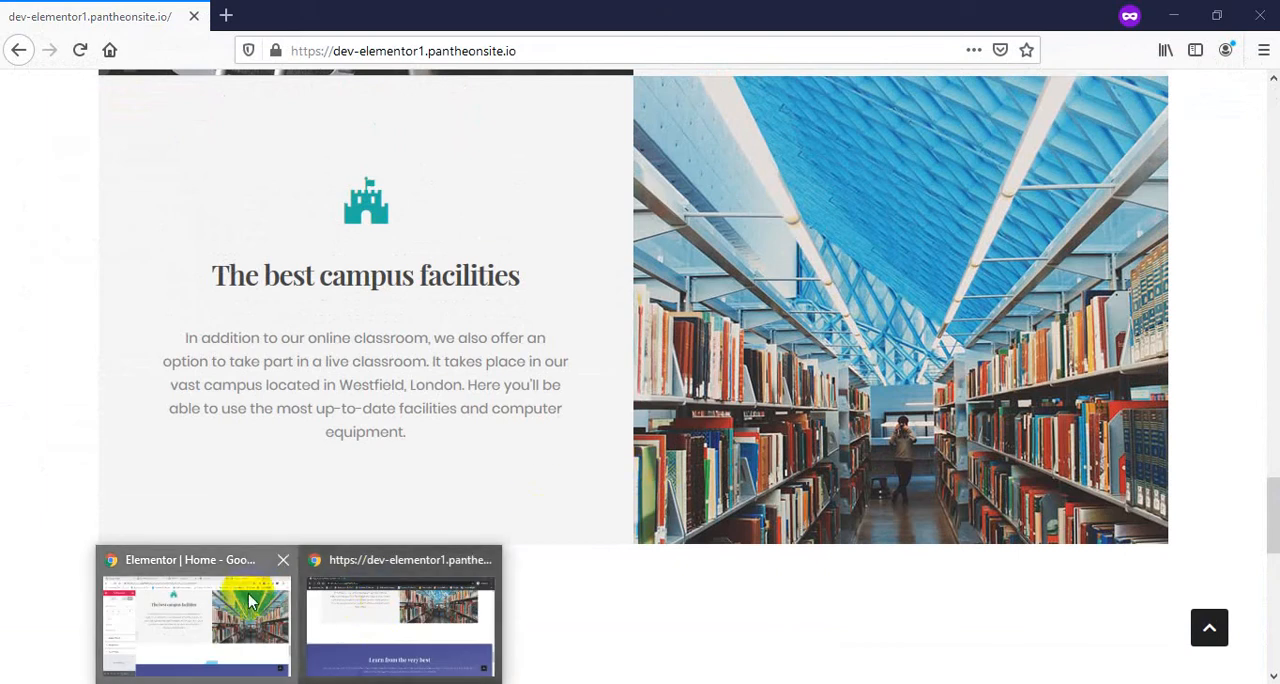
# In the Elementor Home editor, save the "Learn from the very best" section to the library as the template "1 section"
pyautogui.click(251, 600)
pyautogui.scroll(-5, 690, 452)
pyautogui.scroll(-6, 690, 452)
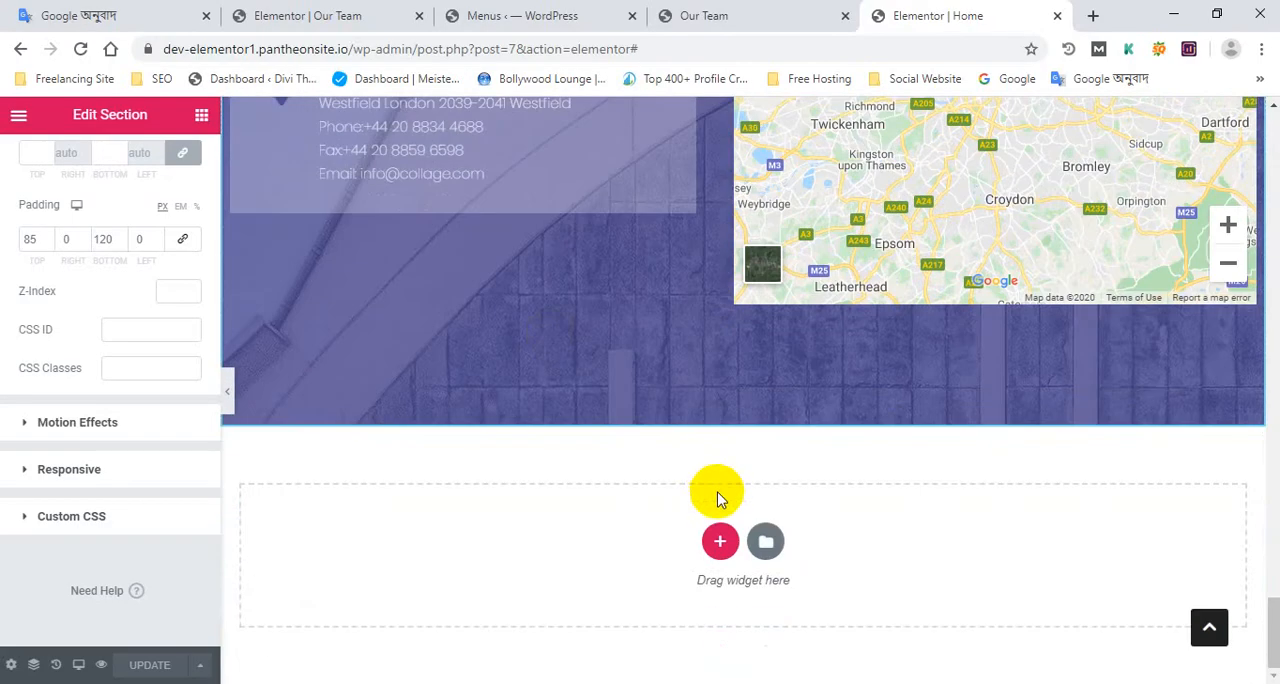
pyautogui.scroll(5, 714, 436)
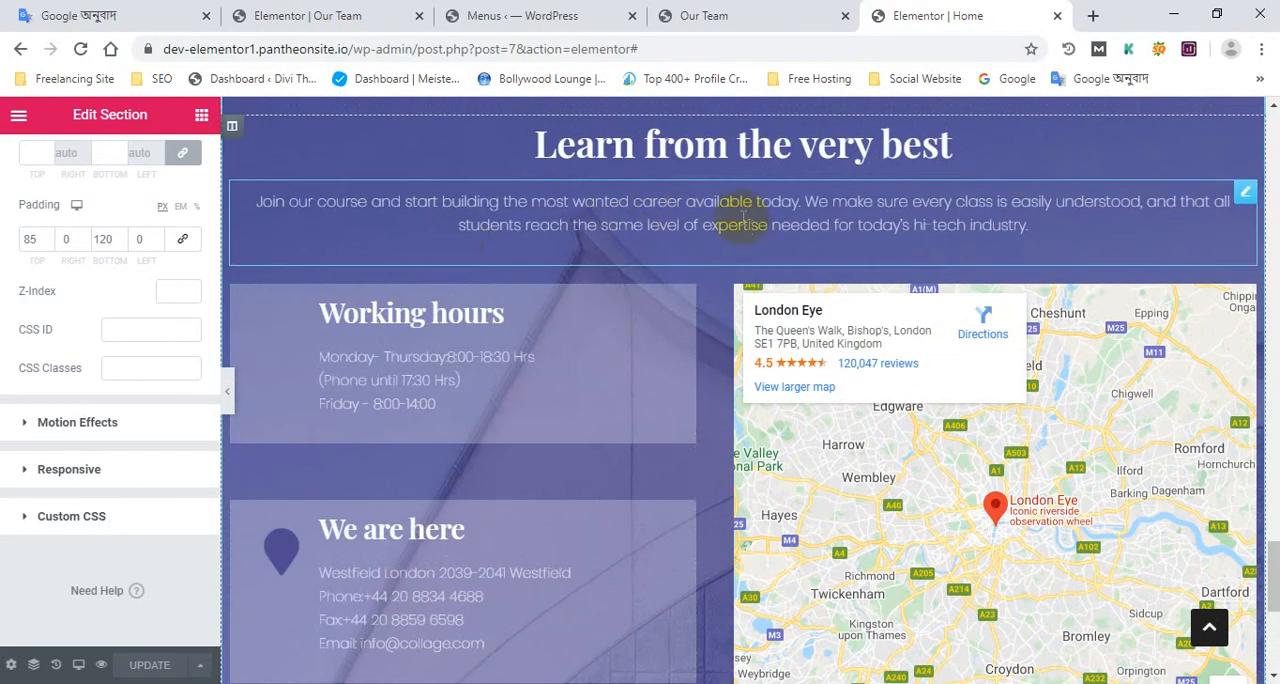
pyautogui.scroll(5, 643, 314)
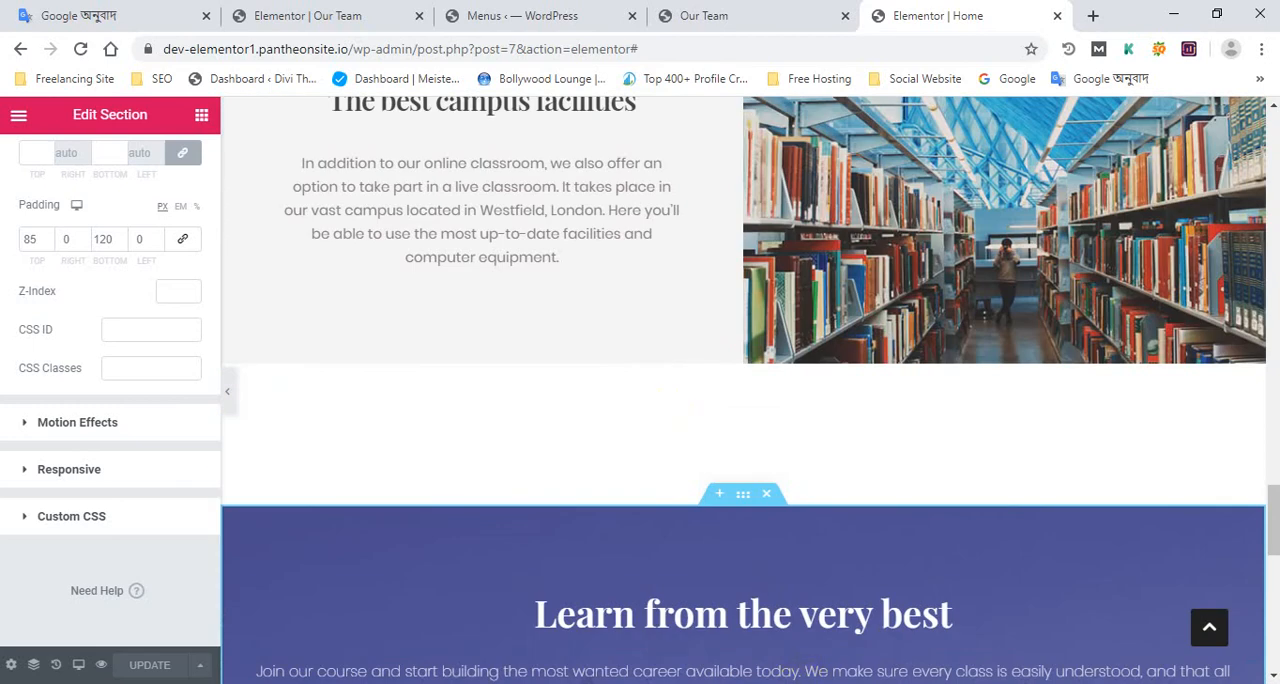
pyautogui.scroll(-2, 742, 400)
pyautogui.click(742, 312)
pyautogui.rightClick(745, 310)
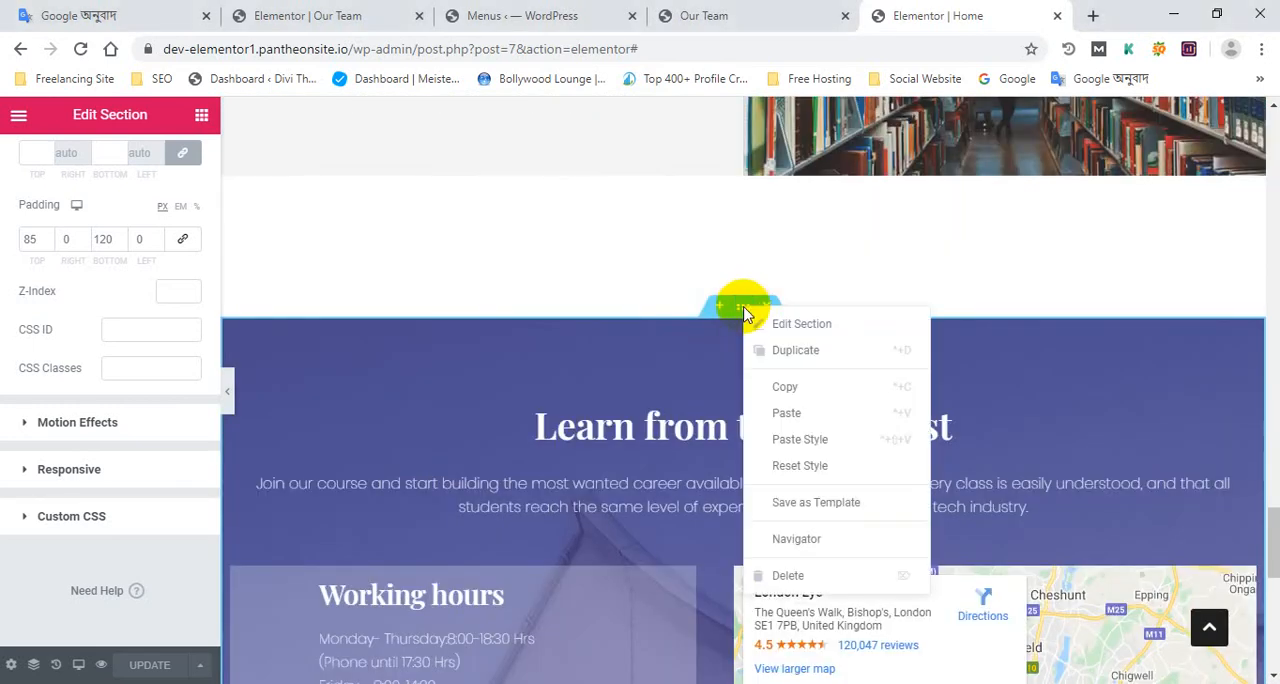
pyautogui.click(820, 506)
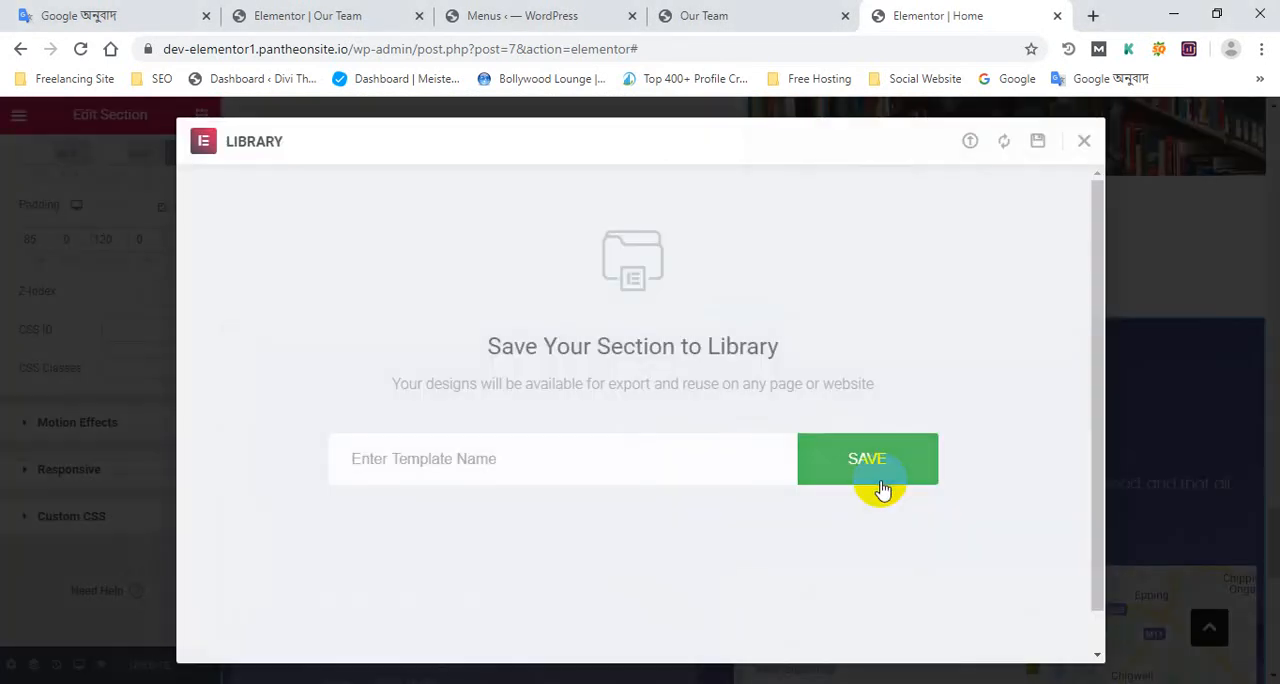
pyautogui.click(672, 468)
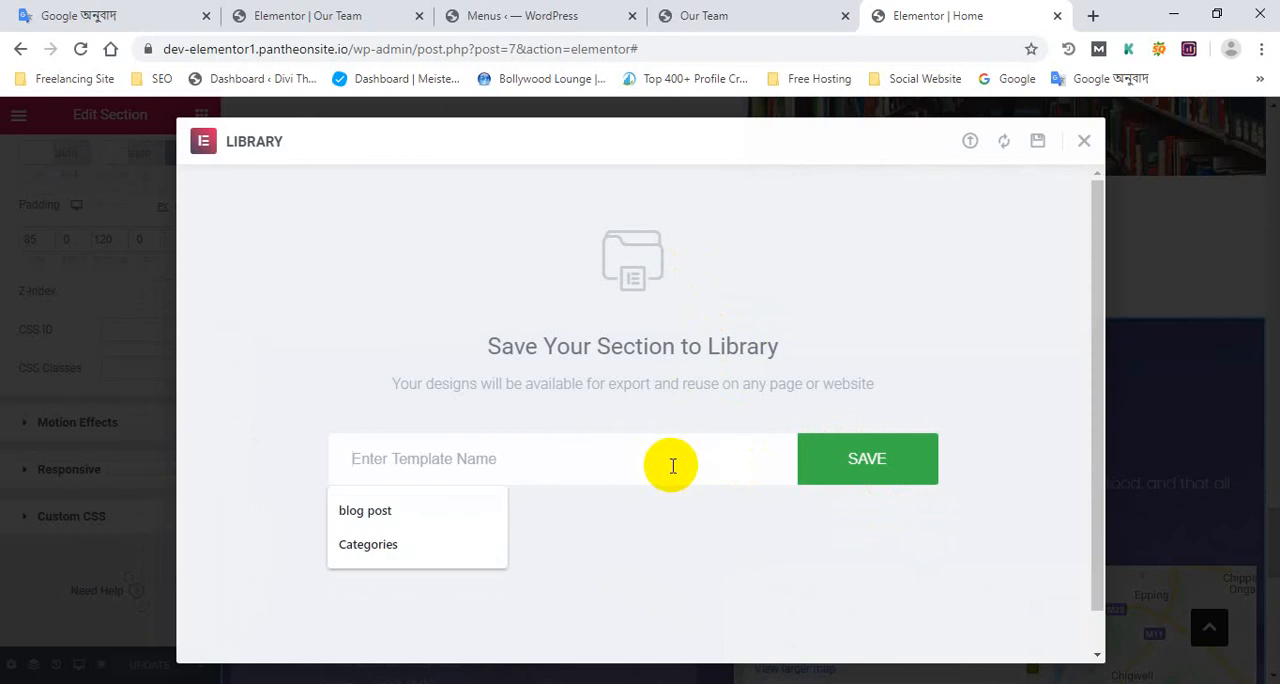
pyautogui.write('1 section')
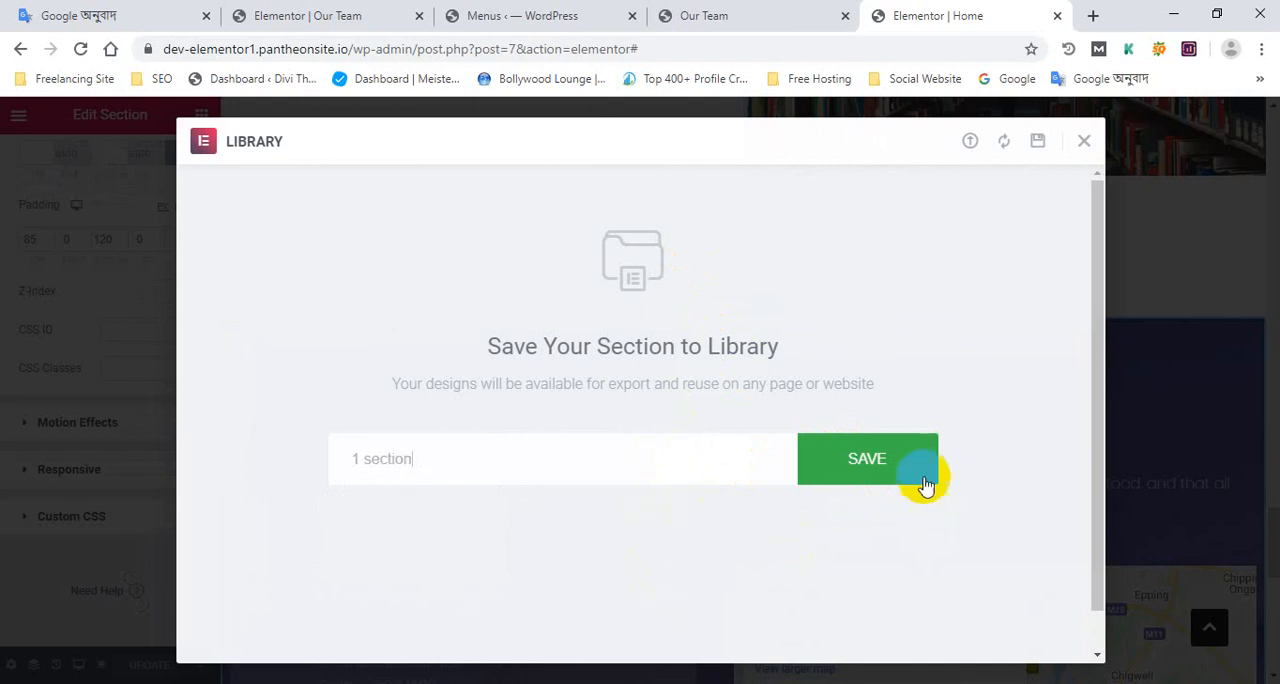
pyautogui.click(895, 463)
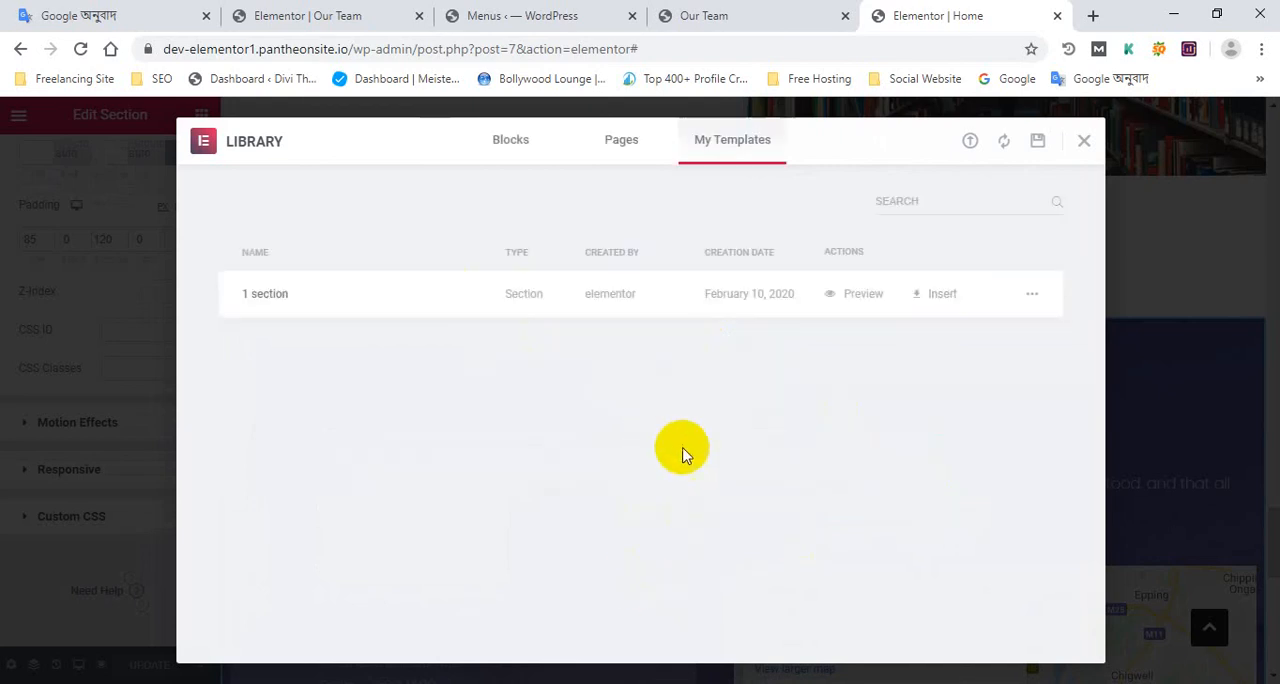
pyautogui.click(1083, 146)
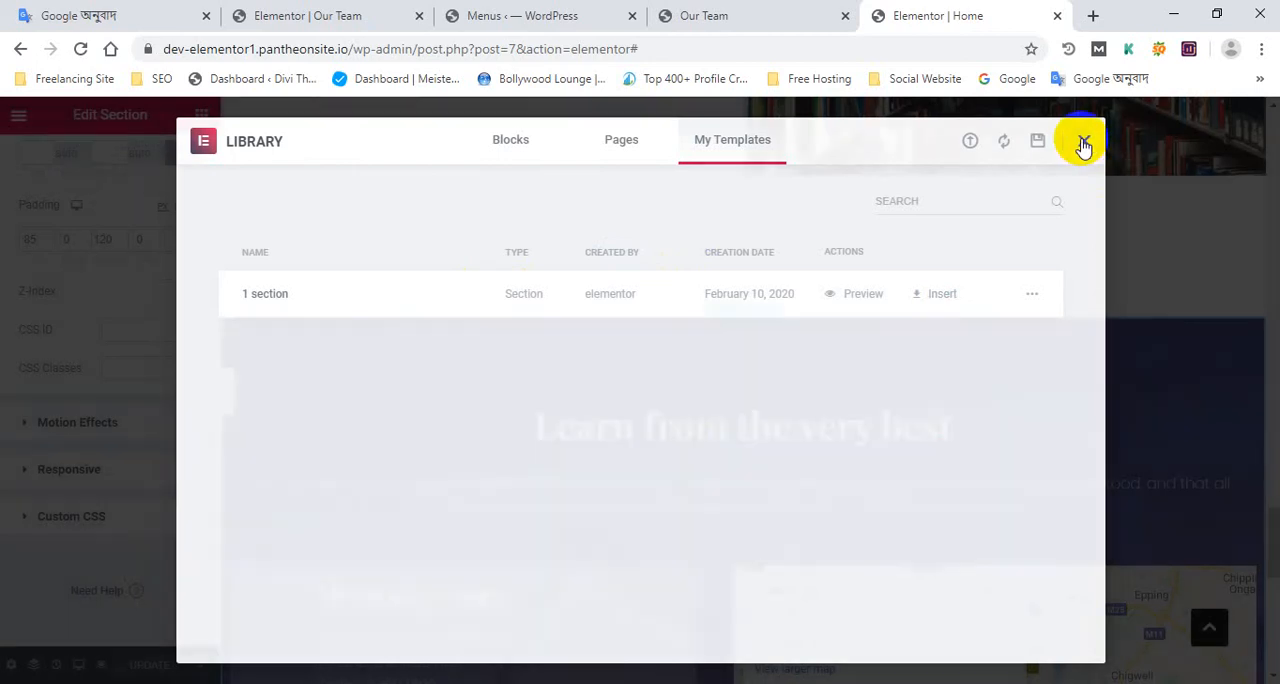
# Reload the Elementor editor of the Our Team page and view the Home page's "Learn from the very best" section while it loads
pyautogui.click(575, 12)
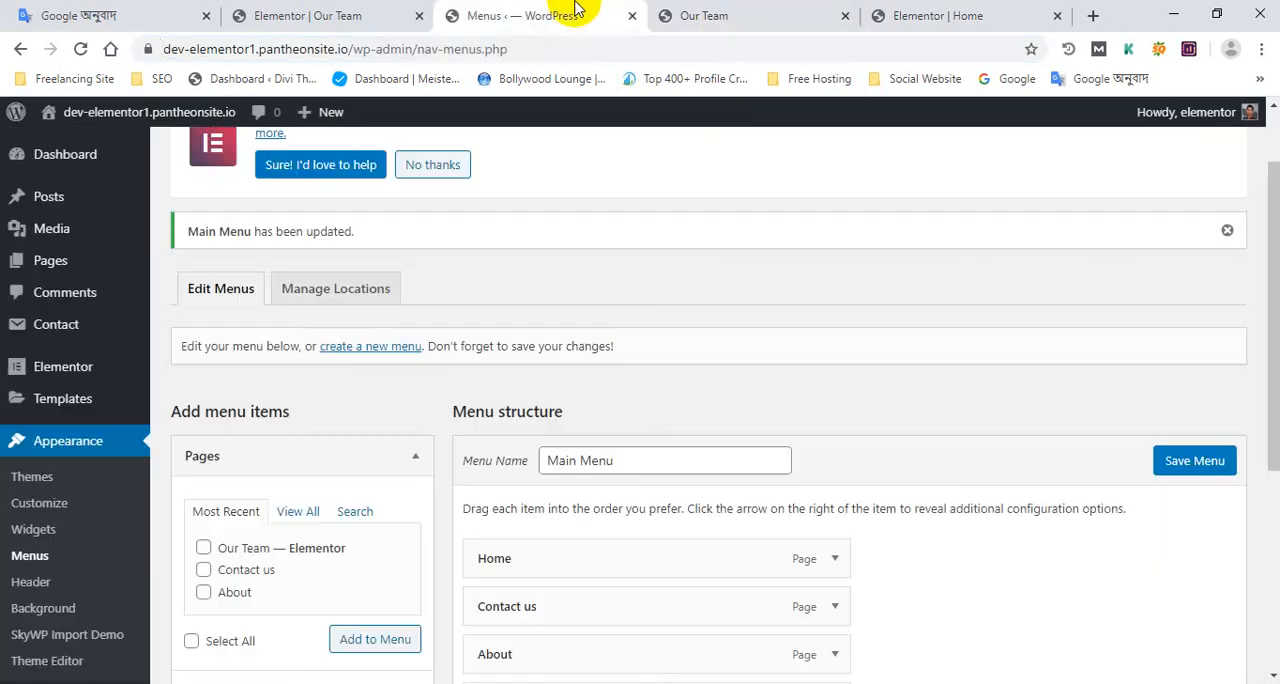
pyautogui.click(800, 12)
pyautogui.scroll(3, 580, 214)
pyautogui.click(393, 10)
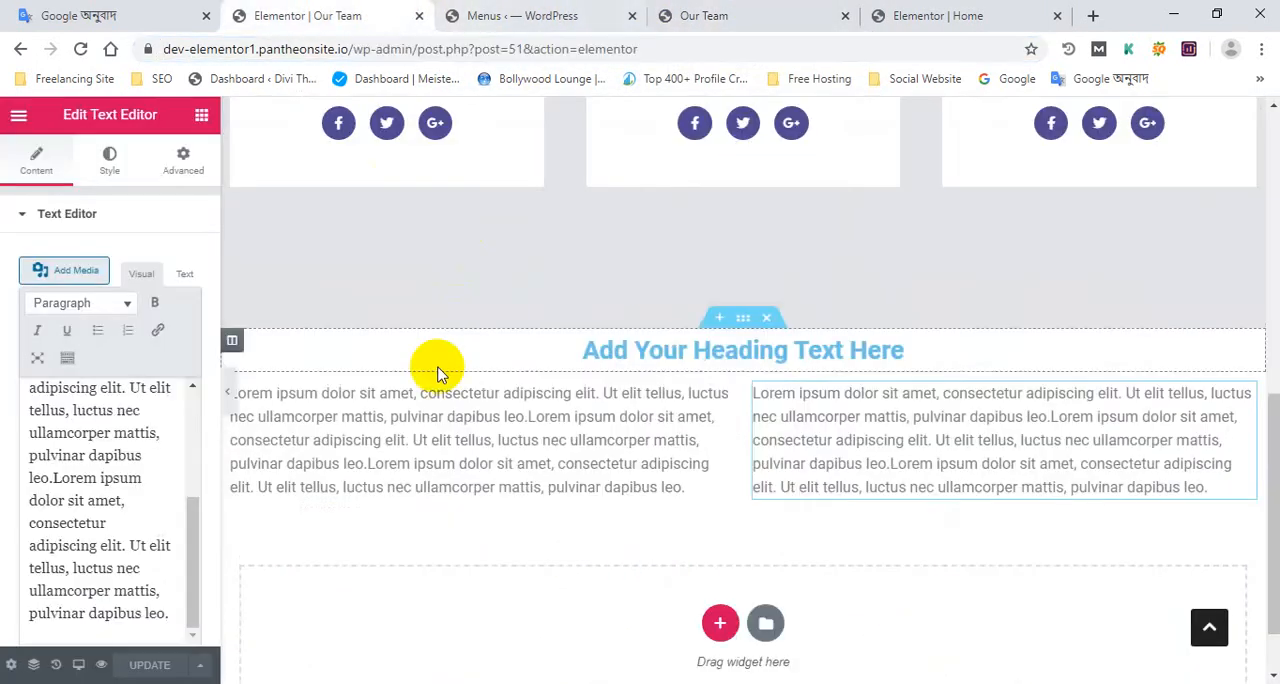
pyautogui.scroll(8, 434, 366)
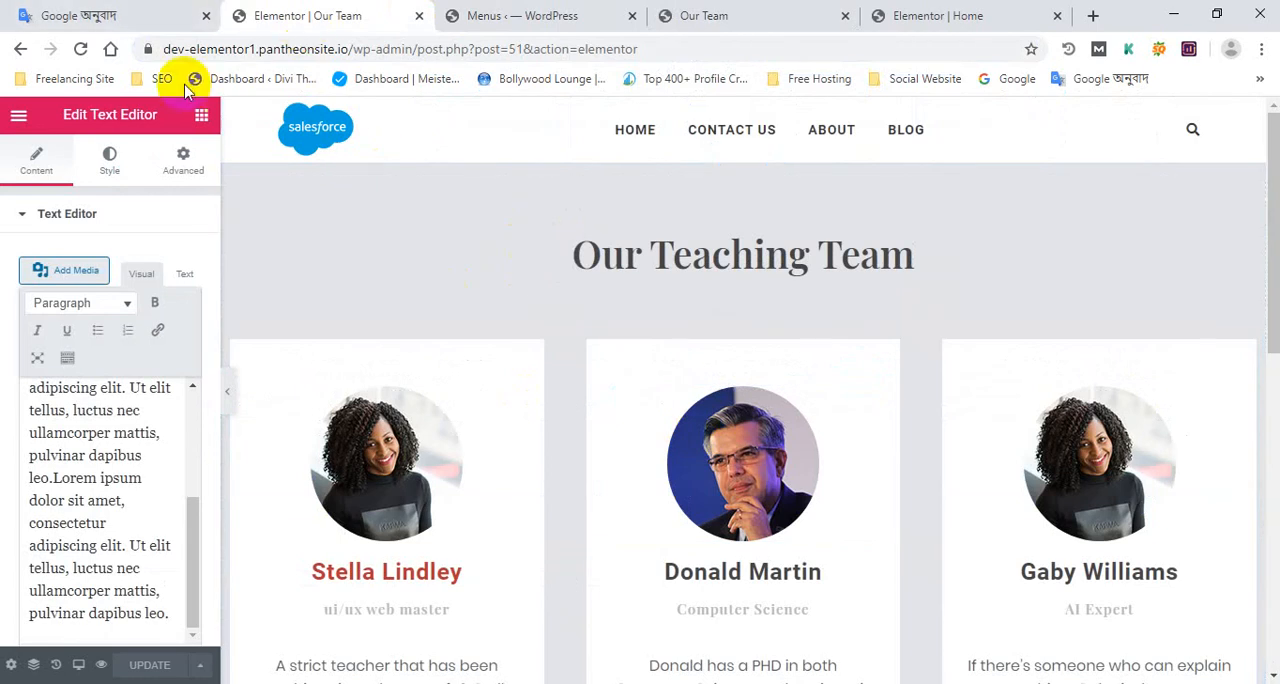
pyautogui.click(80, 50)
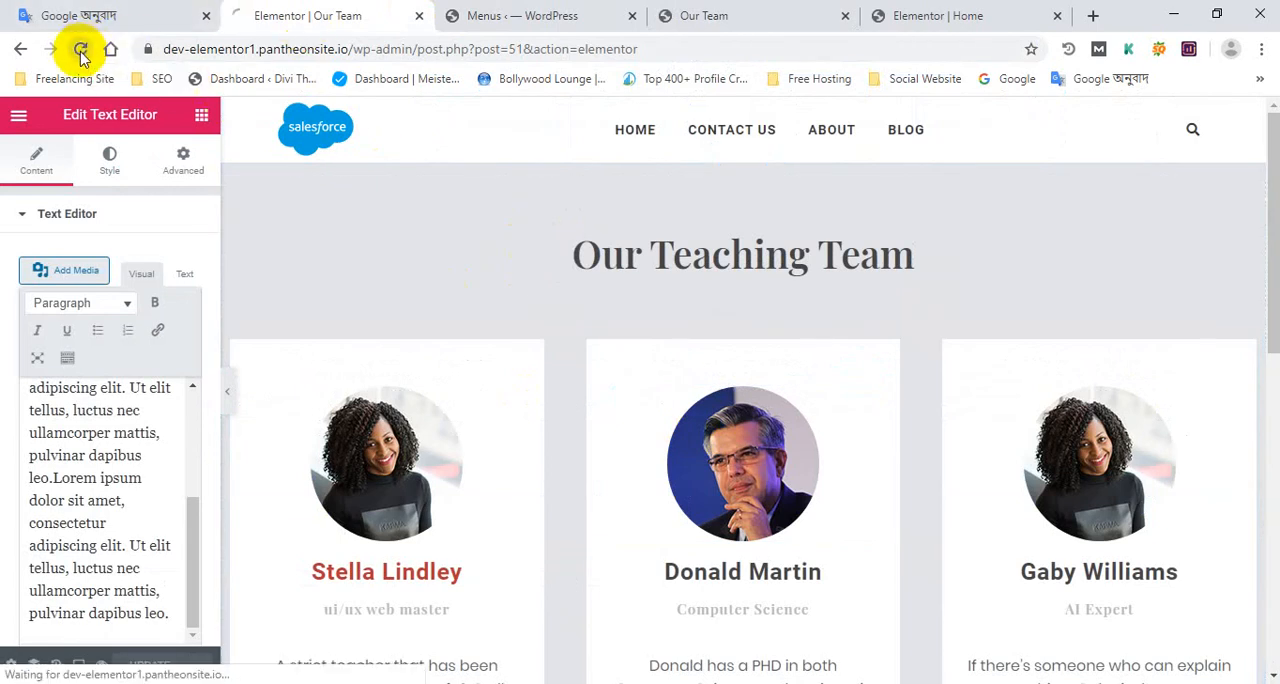
pyautogui.click(365, 433)
pyautogui.click(993, 10)
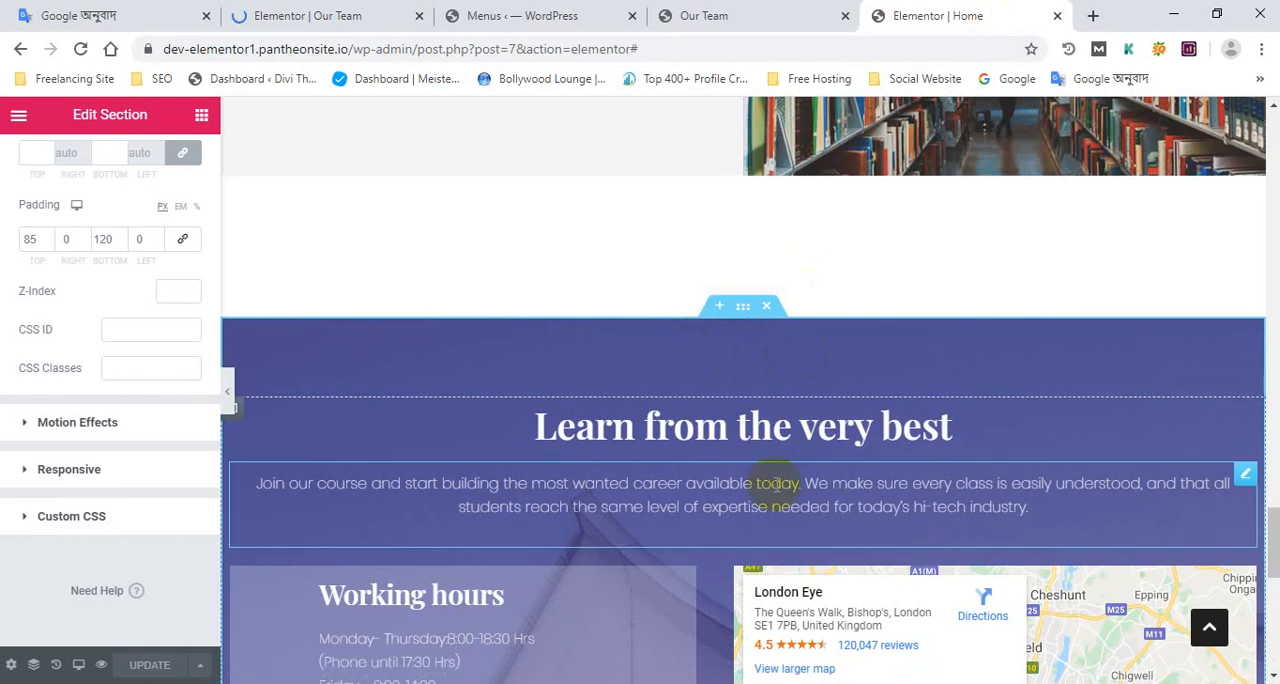
# Insert the saved "1 section" template at the end of the Our Team page in Elementor, importing its document settings too
pyautogui.click(340, 12)
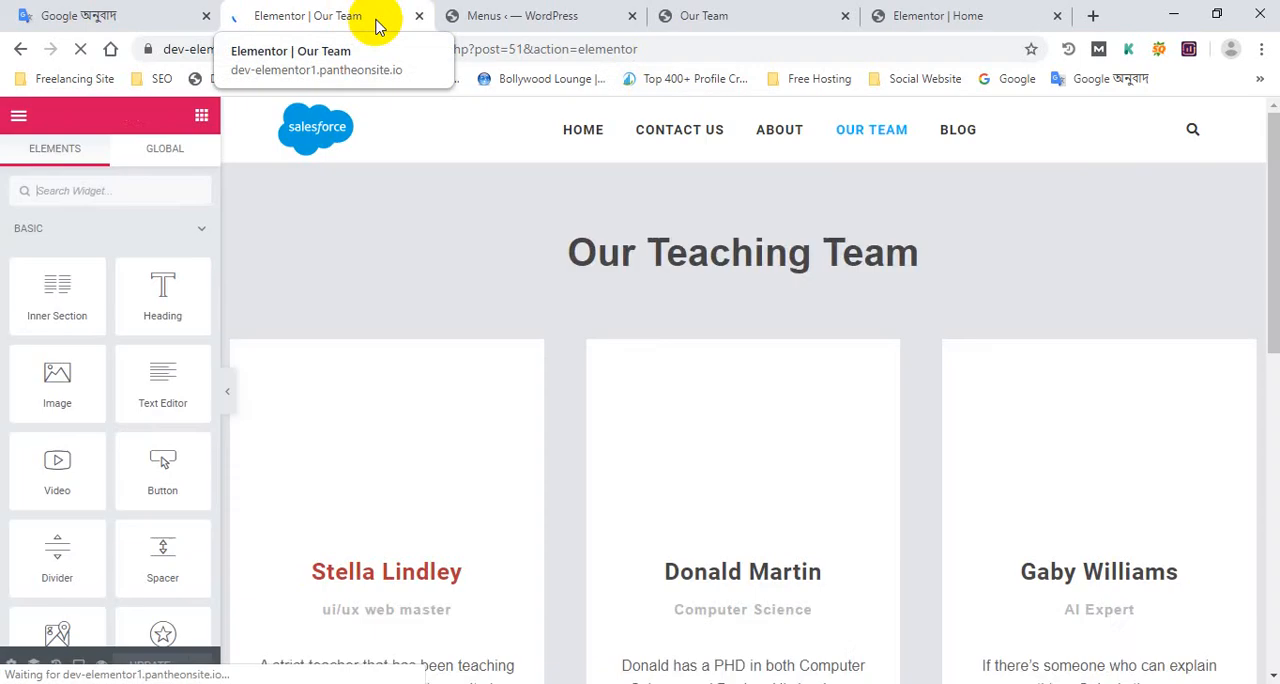
pyautogui.scroll(-8, 666, 471)
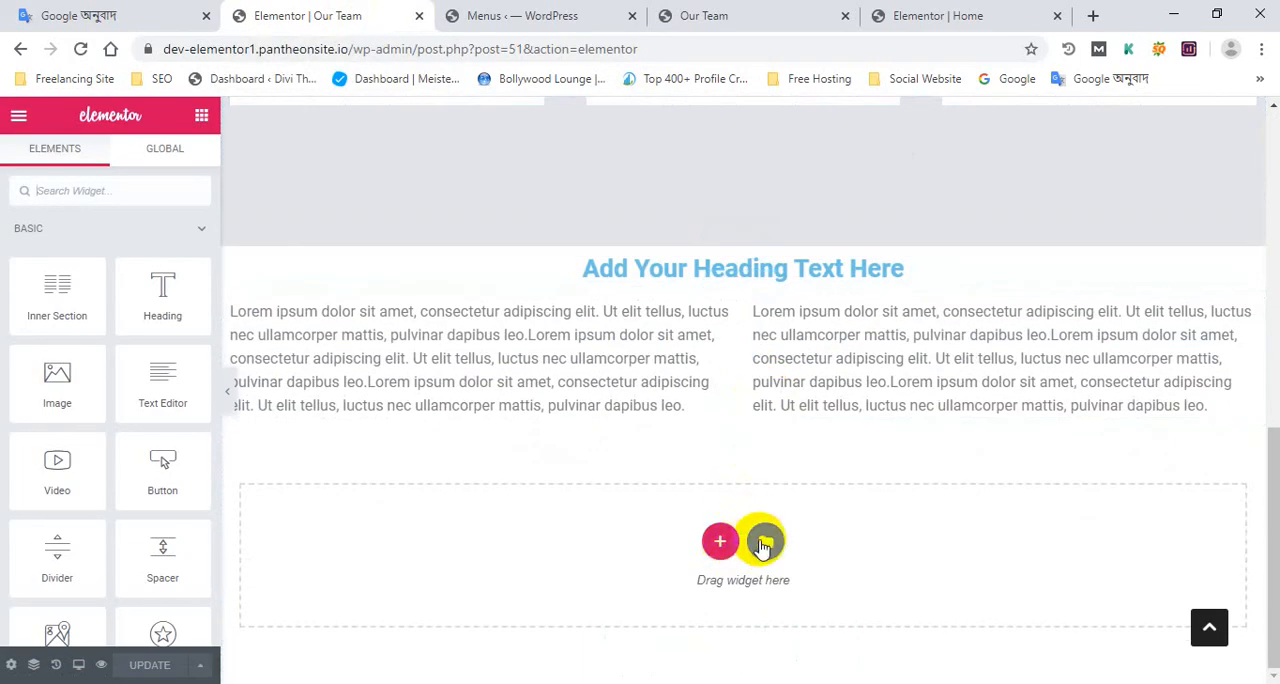
pyautogui.click(763, 543)
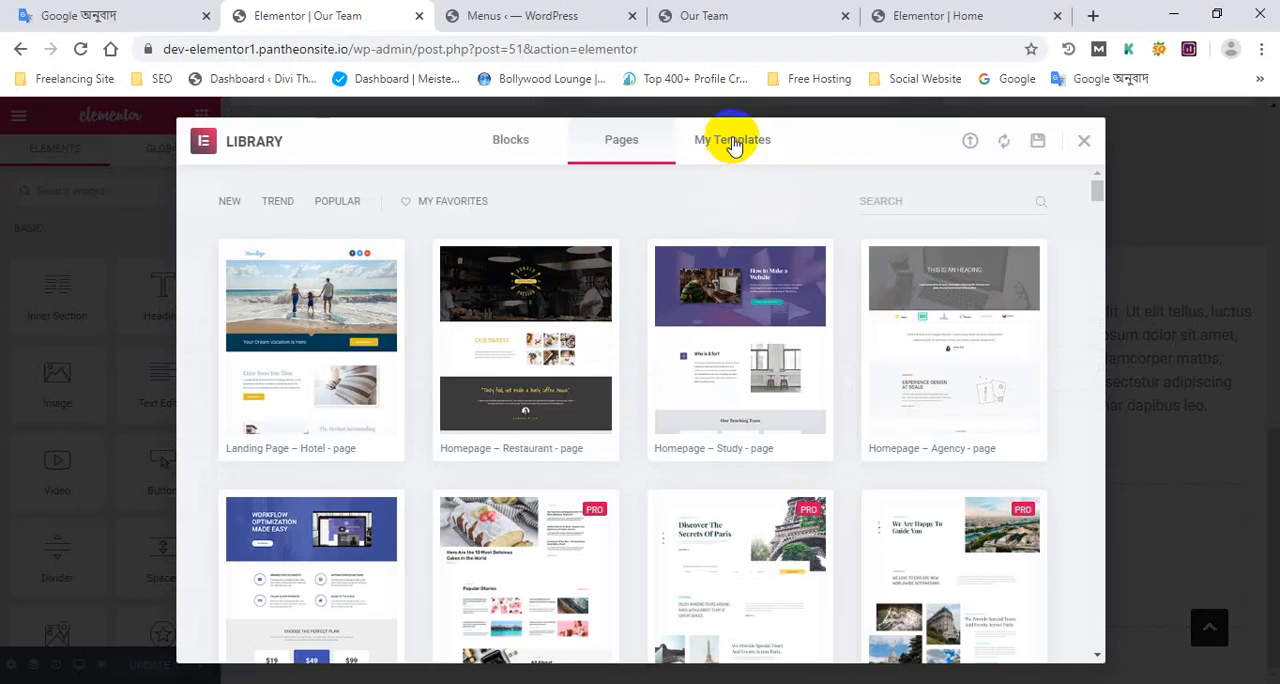
pyautogui.click(733, 145)
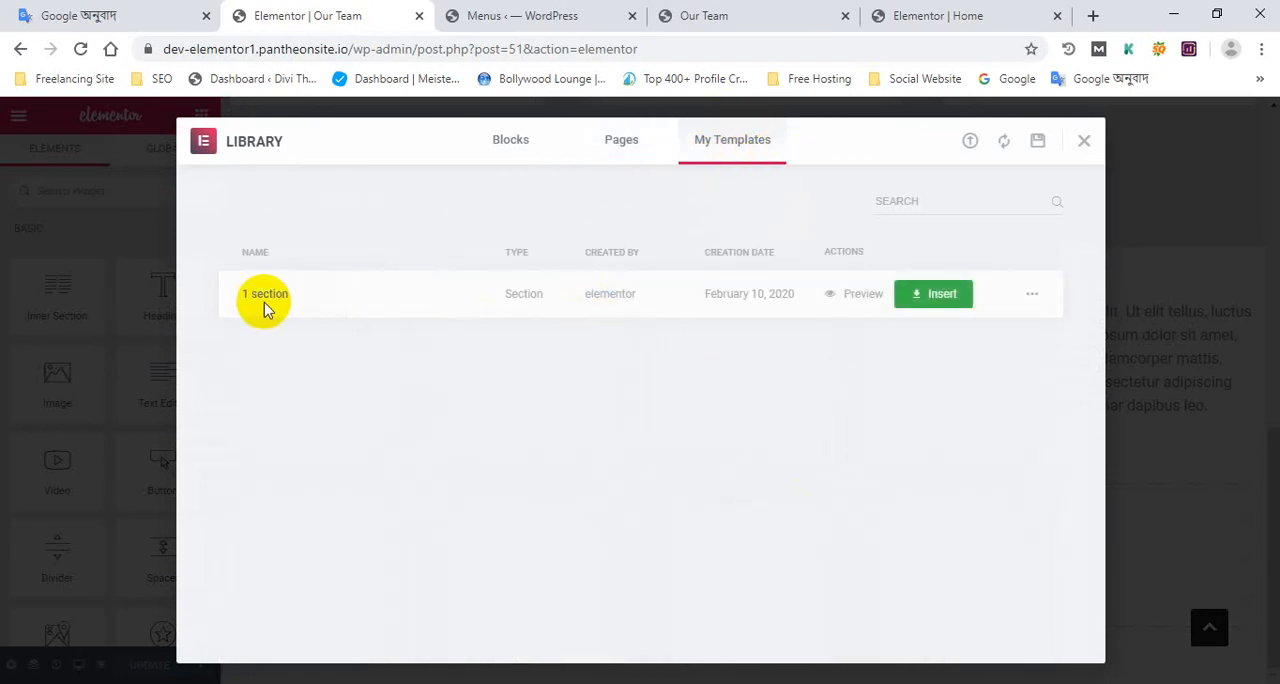
pyautogui.click(944, 300)
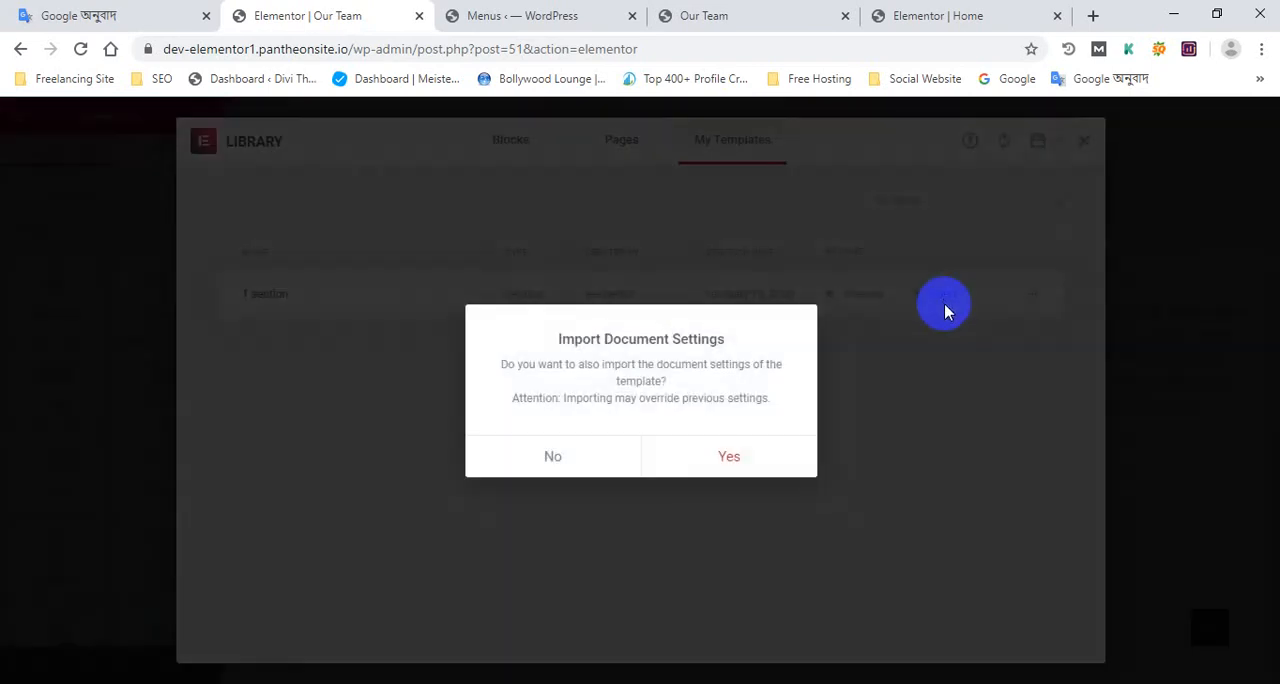
pyautogui.click(722, 452)
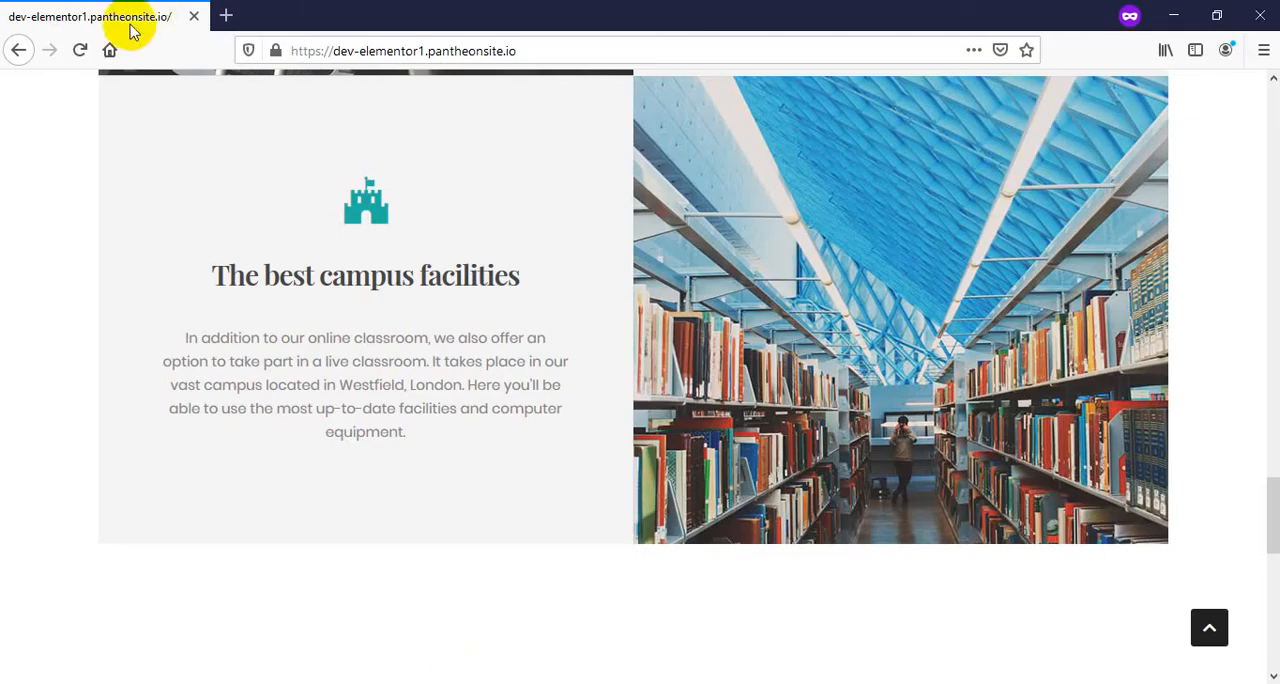
# Reload the live site in Firefox, open the Our Team page and examine it down to the "Learn from the very best" section
pyautogui.click(82, 52)
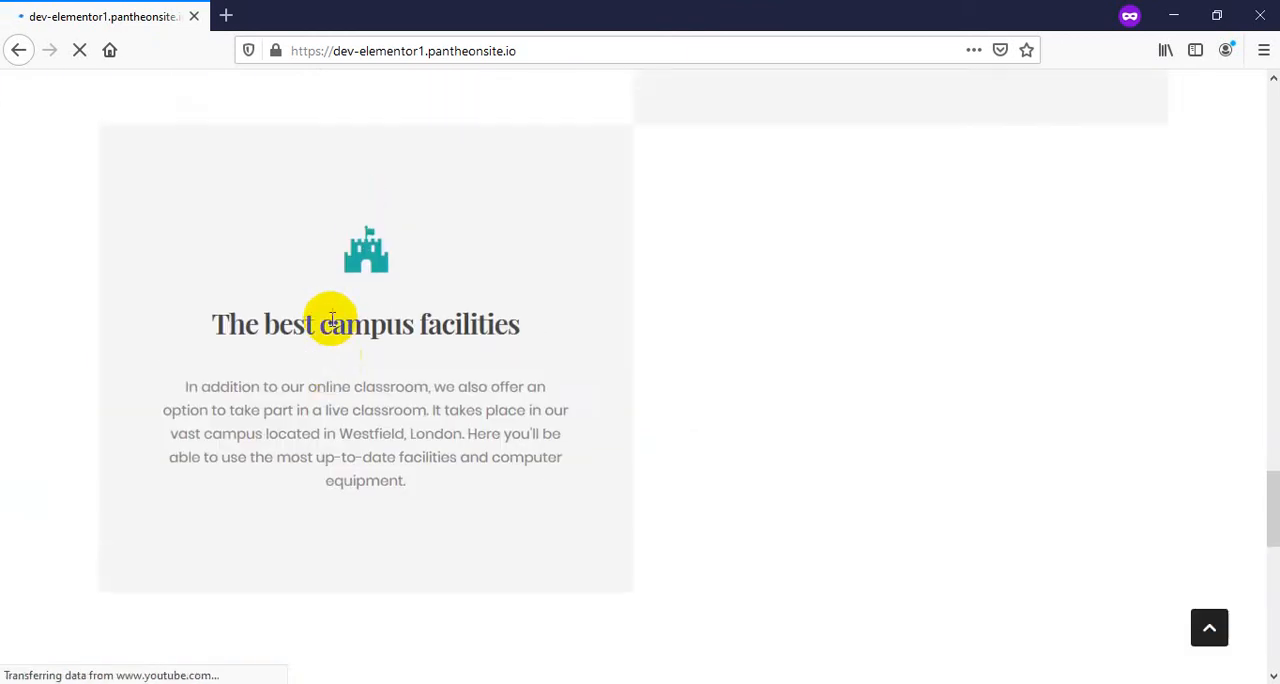
pyautogui.scroll(20, 708, 291)
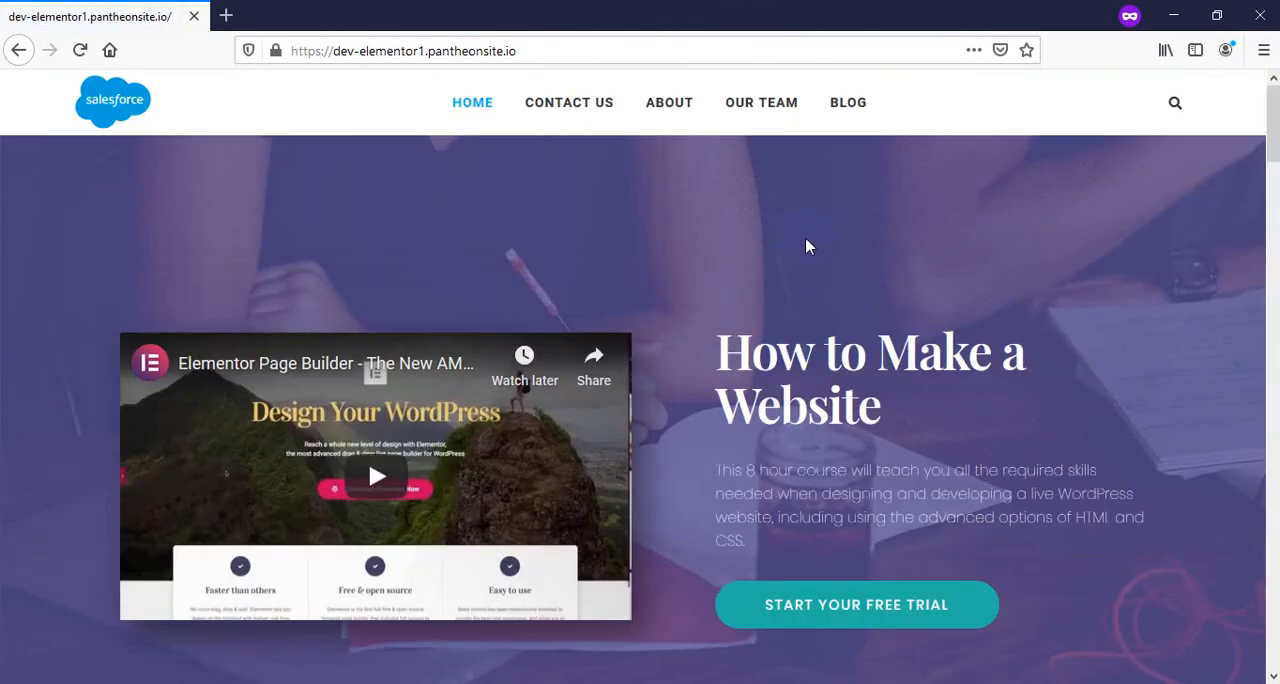
pyautogui.click(759, 110)
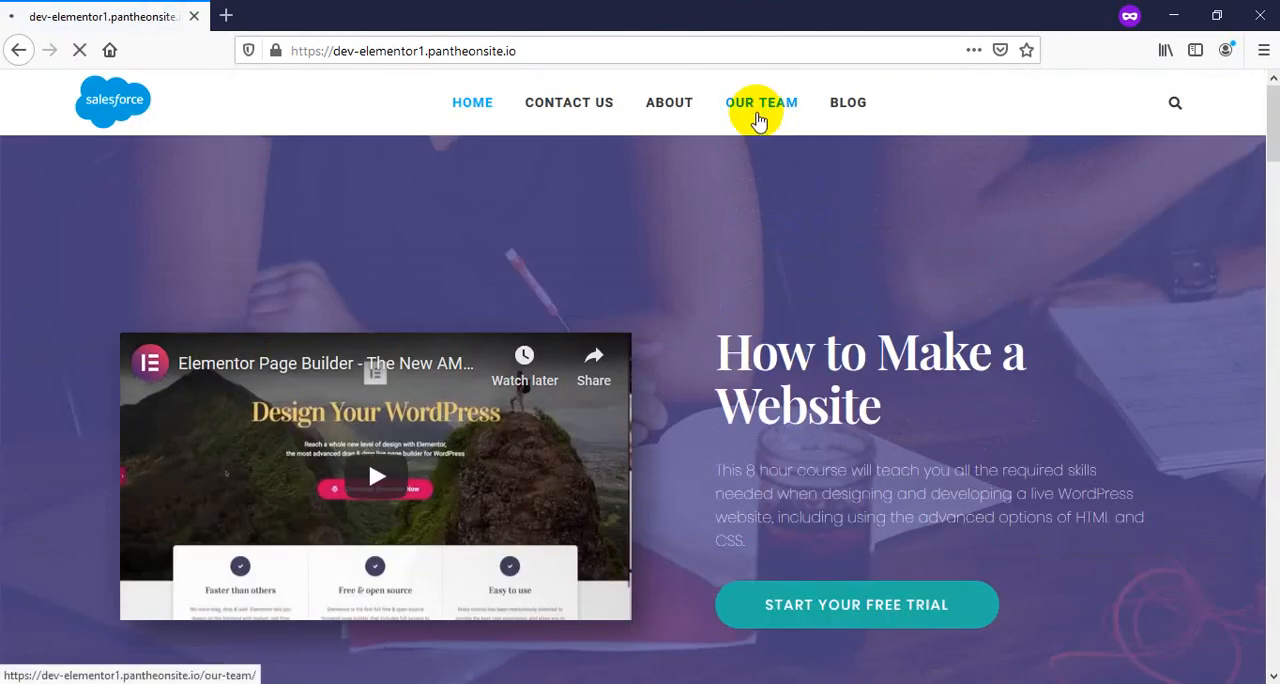
pyautogui.scroll(-5, 705, 226)
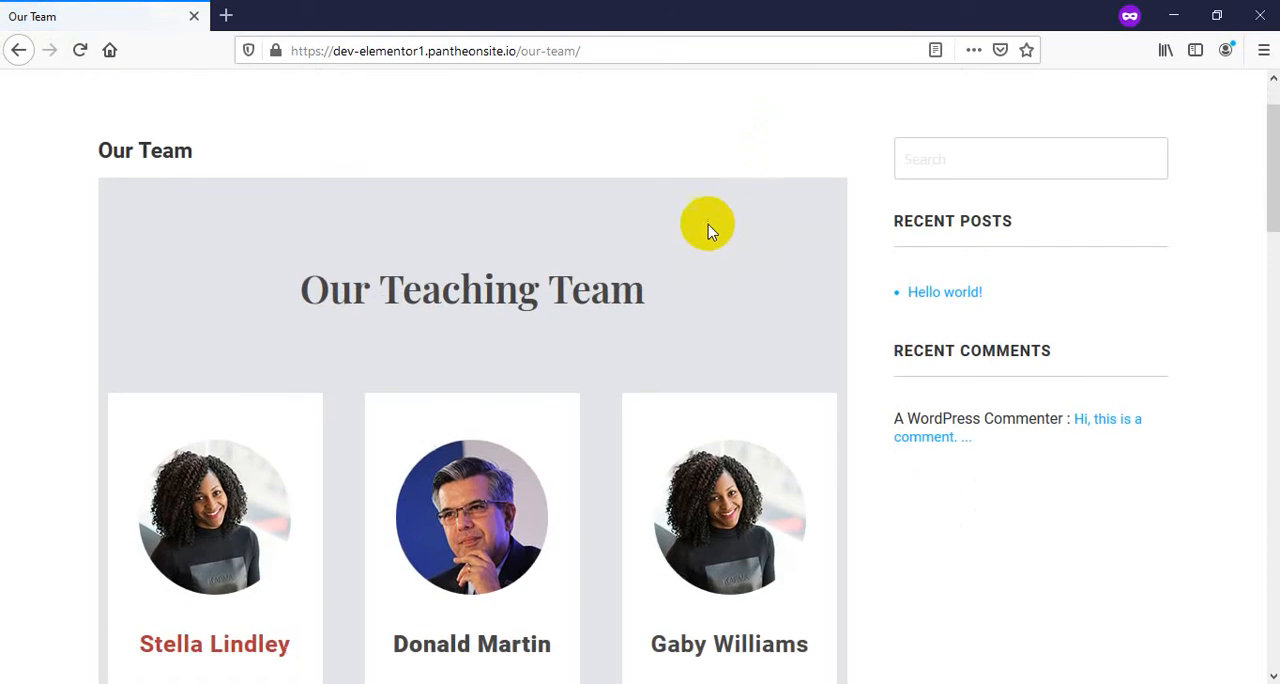
pyautogui.scroll(-15, 698, 230)
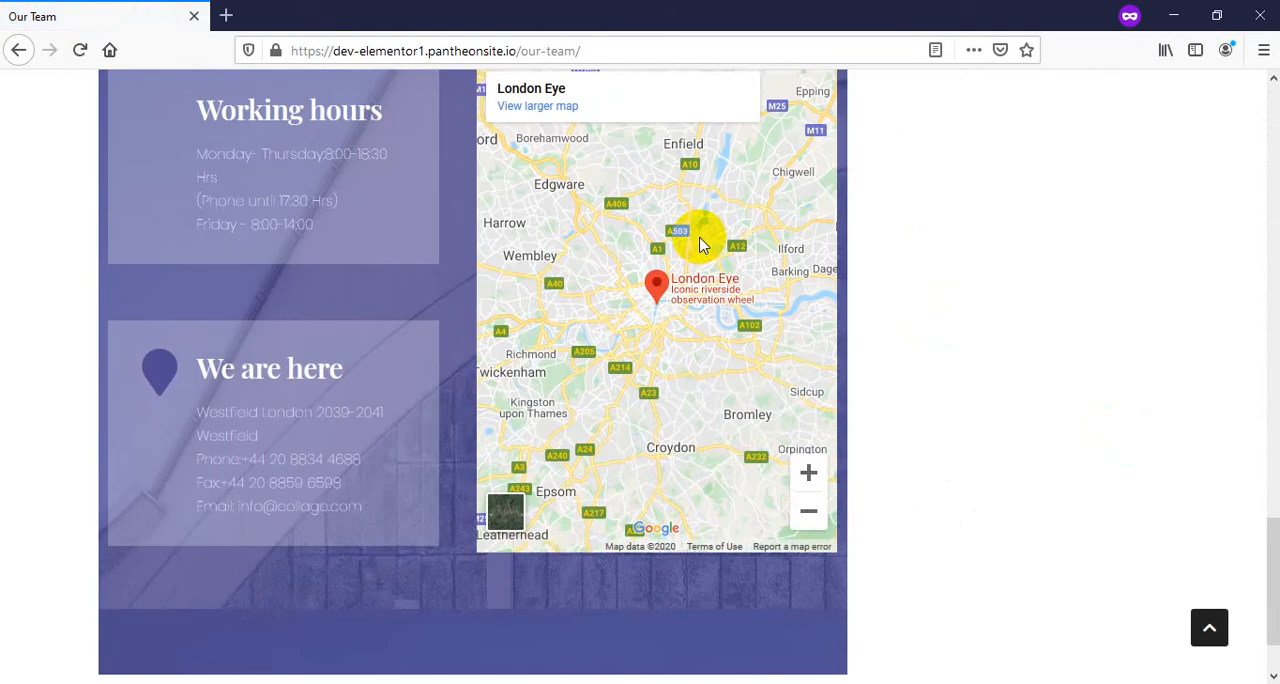
pyautogui.scroll(15, 490, 657)
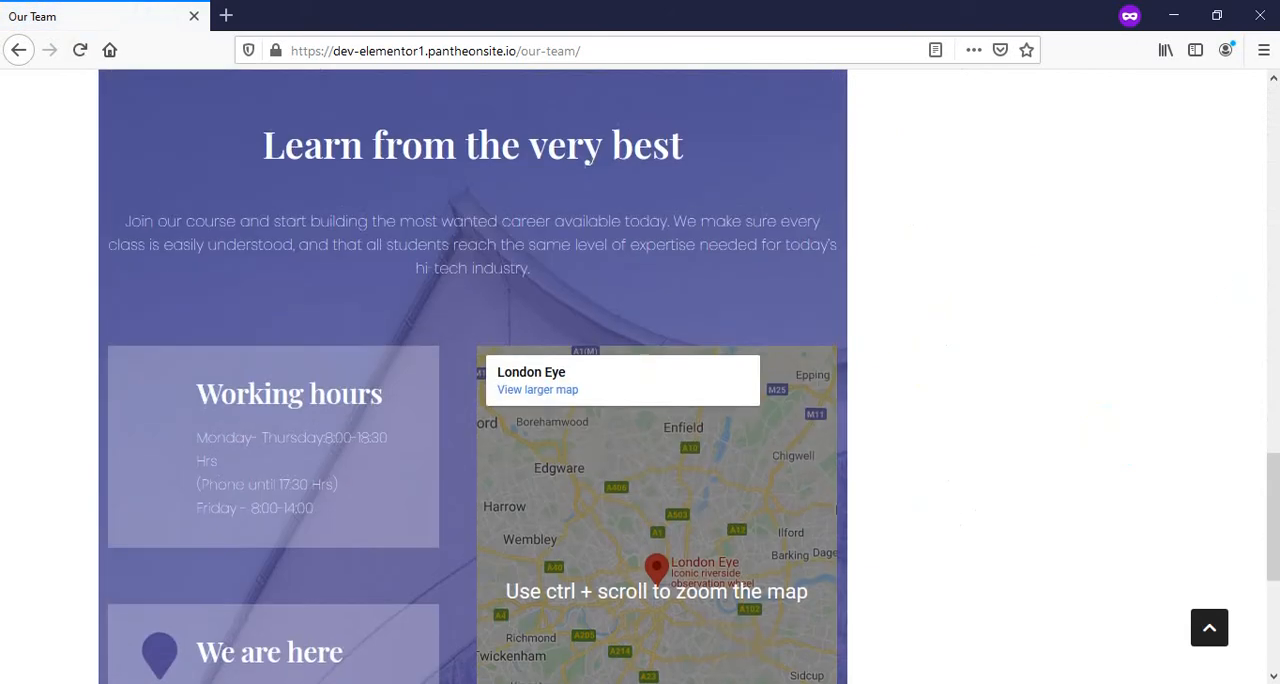
pyautogui.scroll(4, 875, 385)
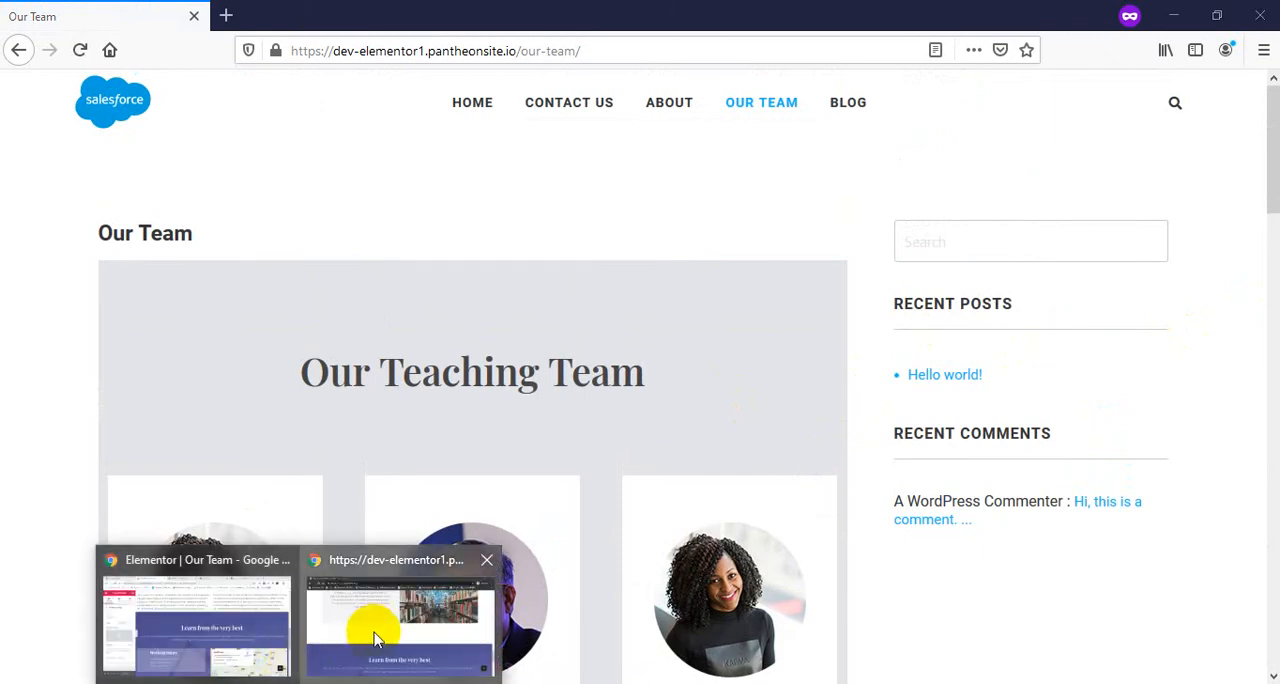
# Open the live Our Team page in the Chrome incognito window and examine its layout from the heading to the inserted section
pyautogui.click(366, 634)
pyautogui.scroll(4, 1120, 543)
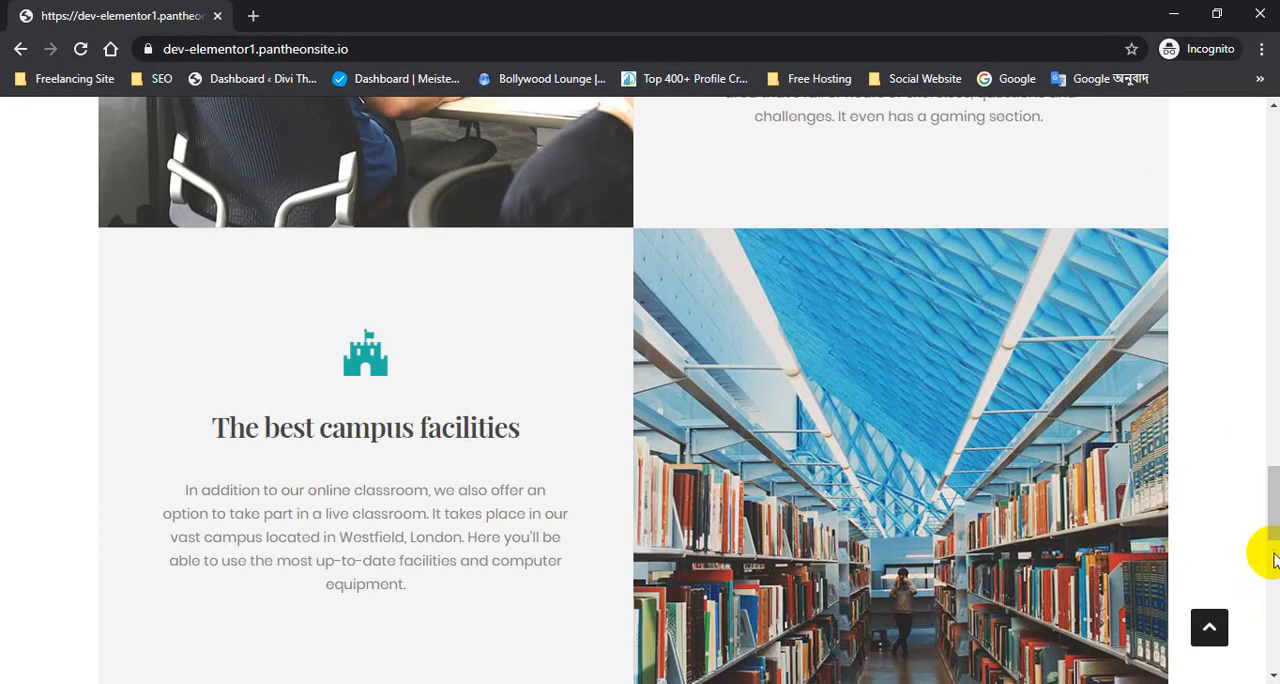
pyautogui.moveTo(1272, 508); pyautogui.dragTo(1274, 150)
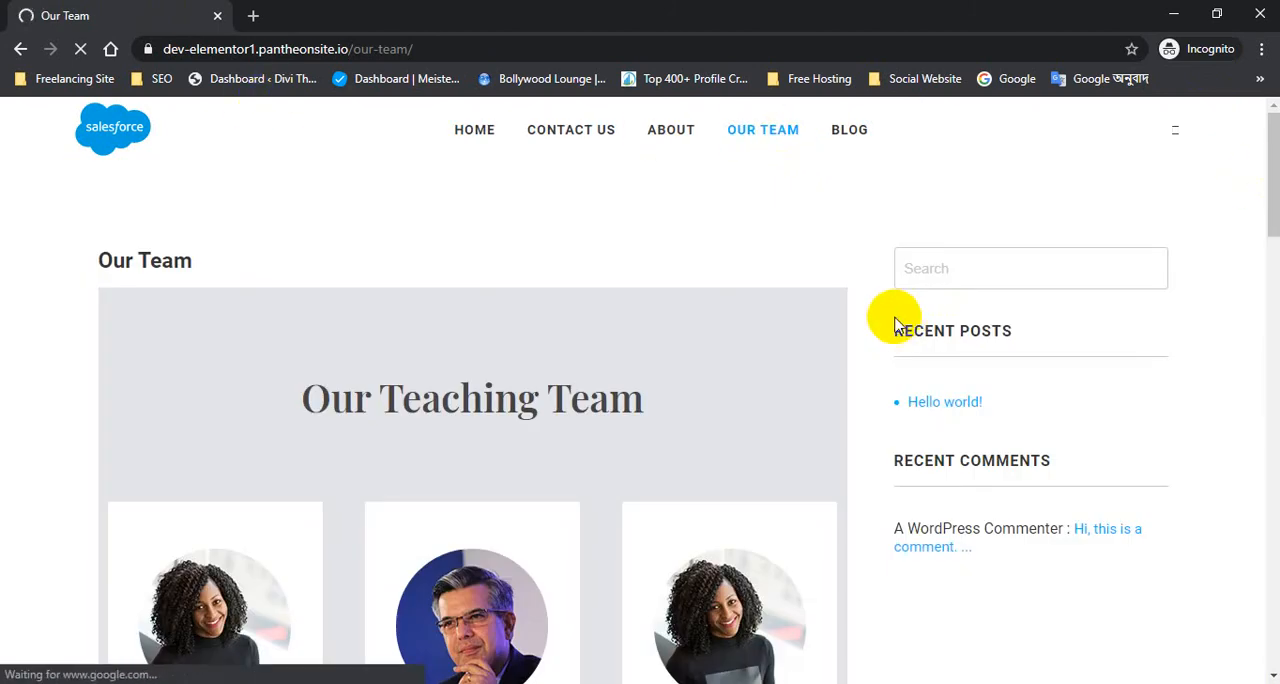
pyautogui.scroll(-5, 851, 349)
pyautogui.scroll(5, 617, 377)
pyautogui.scroll(-5, 600, 405)
pyautogui.scroll(-10, 600, 399)
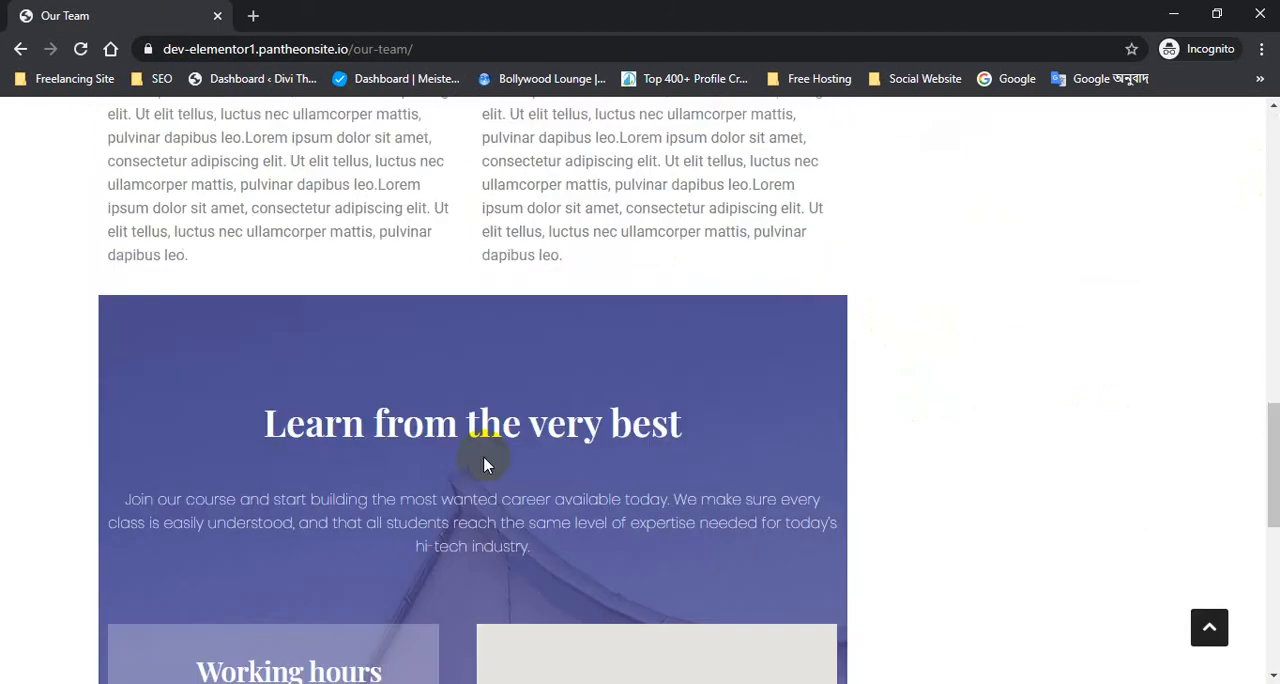
pyautogui.scroll(5, 486, 472)
pyautogui.scroll(10, 966, 380)
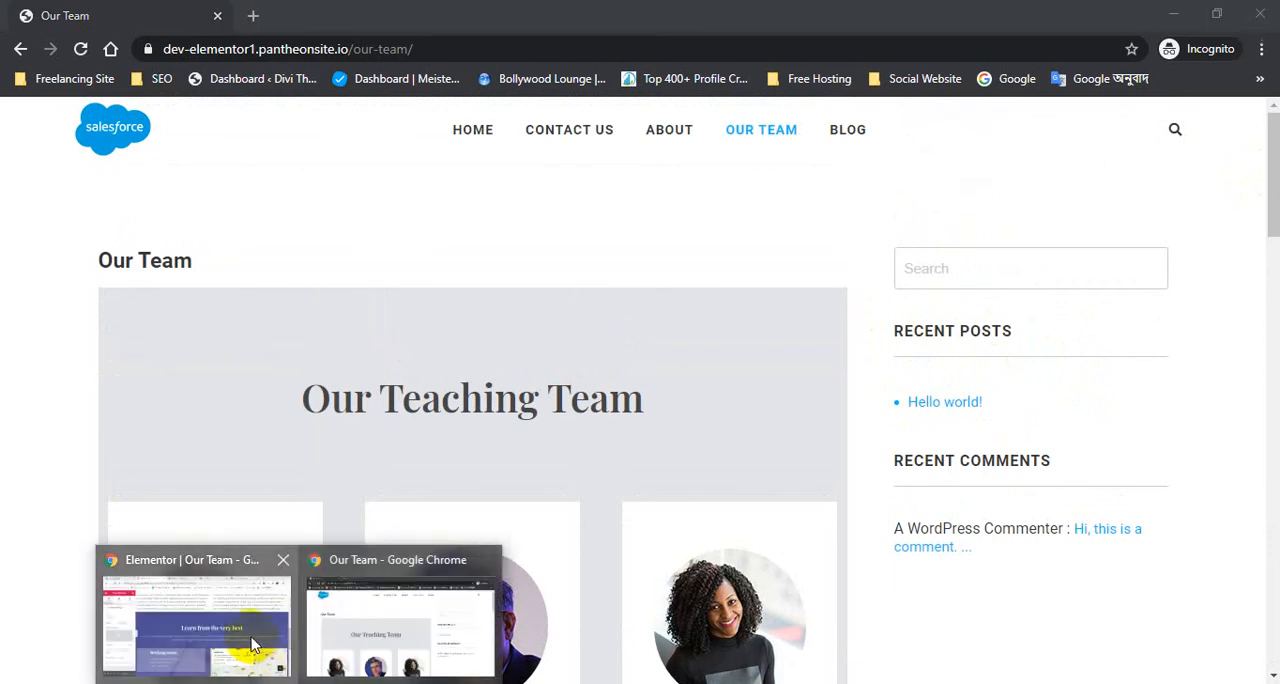
# Switch to the regular Chrome window and open the Our Team page on its WordPress edit screen
pyautogui.click(251, 563)
pyautogui.click(567, 10)
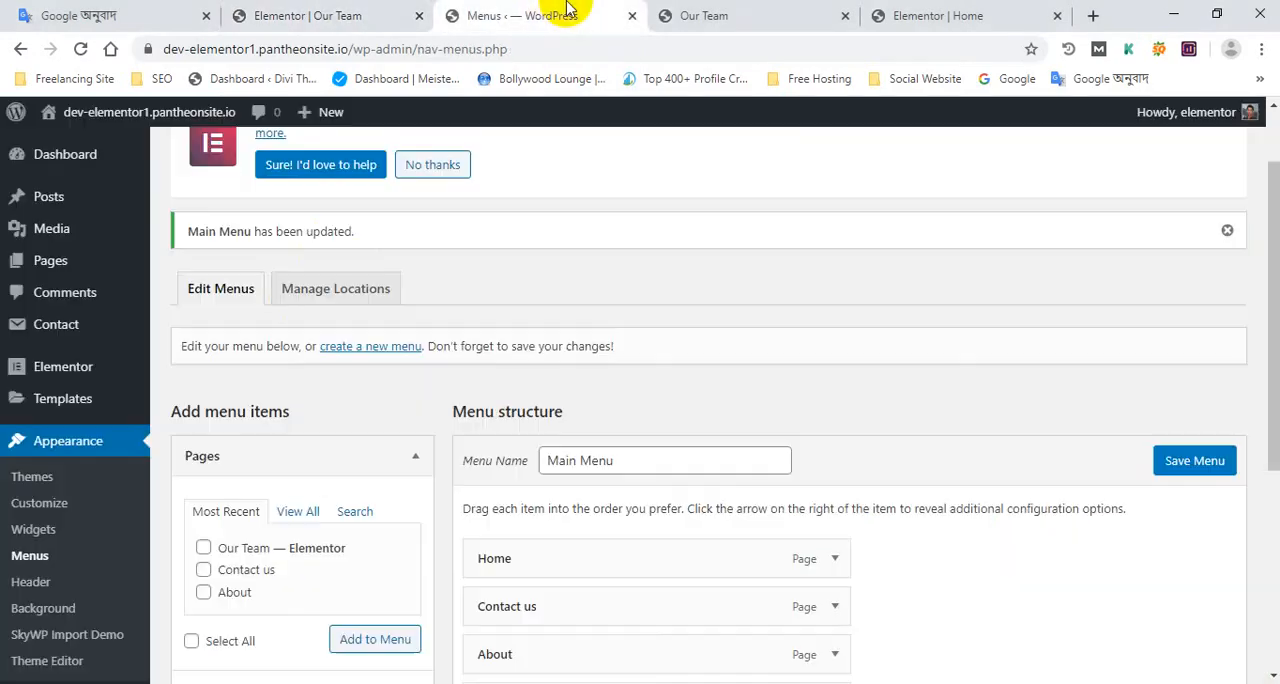
pyautogui.click(818, 12)
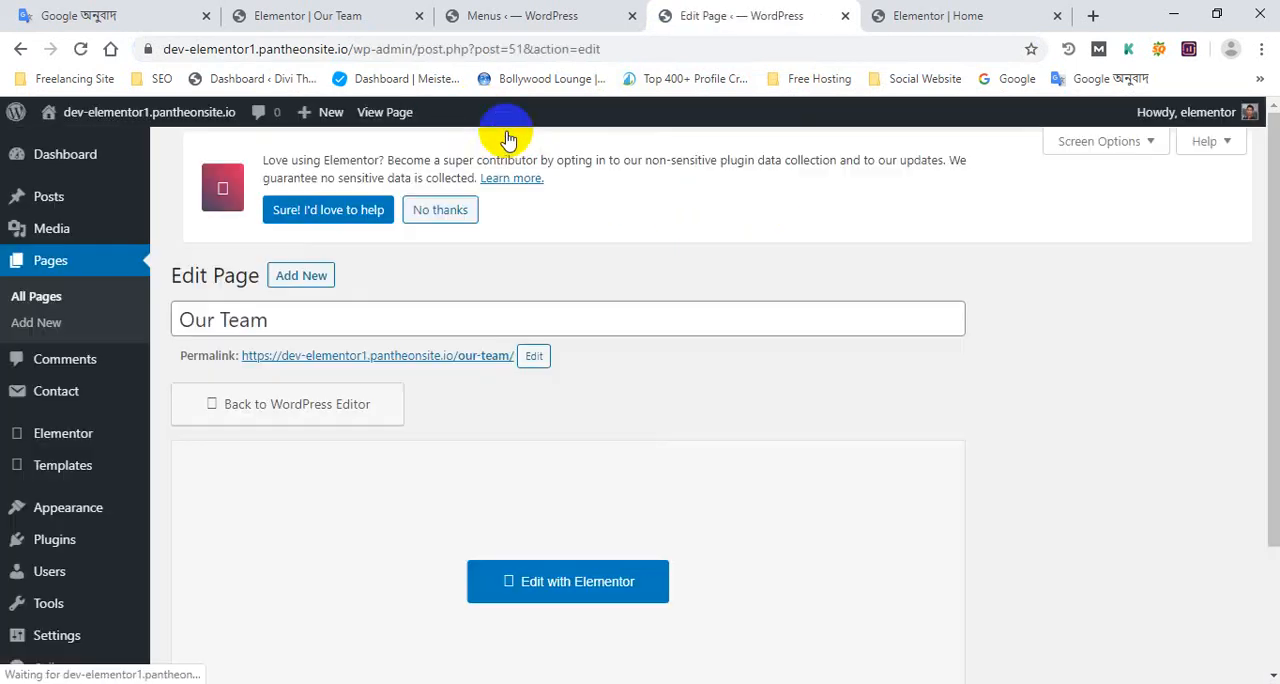
# Set the Our Team page's template to Elementor Full Width and update the page
pyautogui.scroll(-4, 1006, 388)
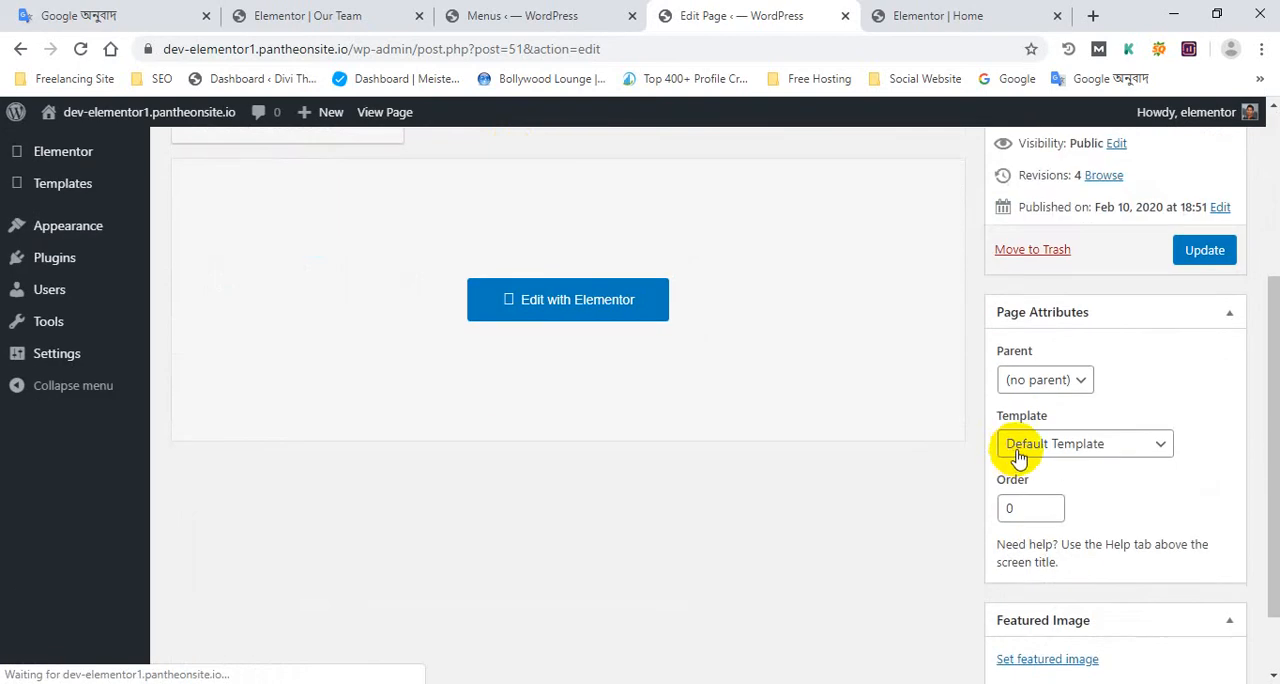
pyautogui.click(1075, 370)
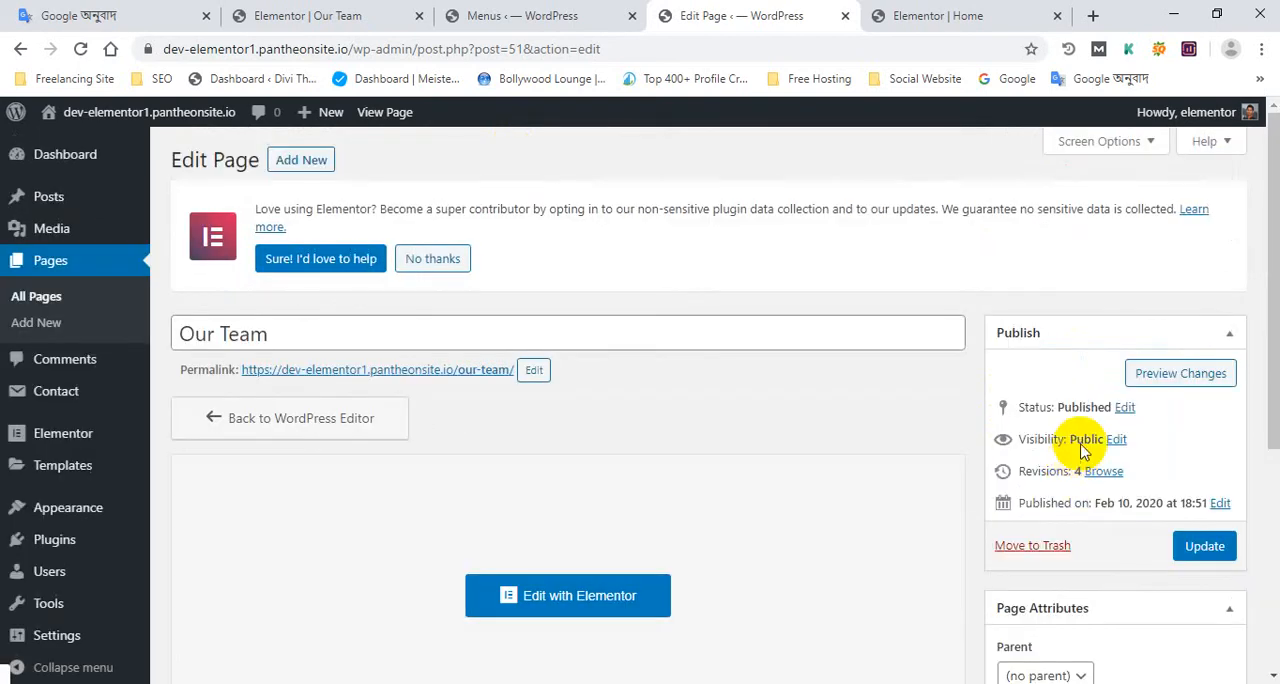
pyautogui.scroll(-5, 1055, 440)
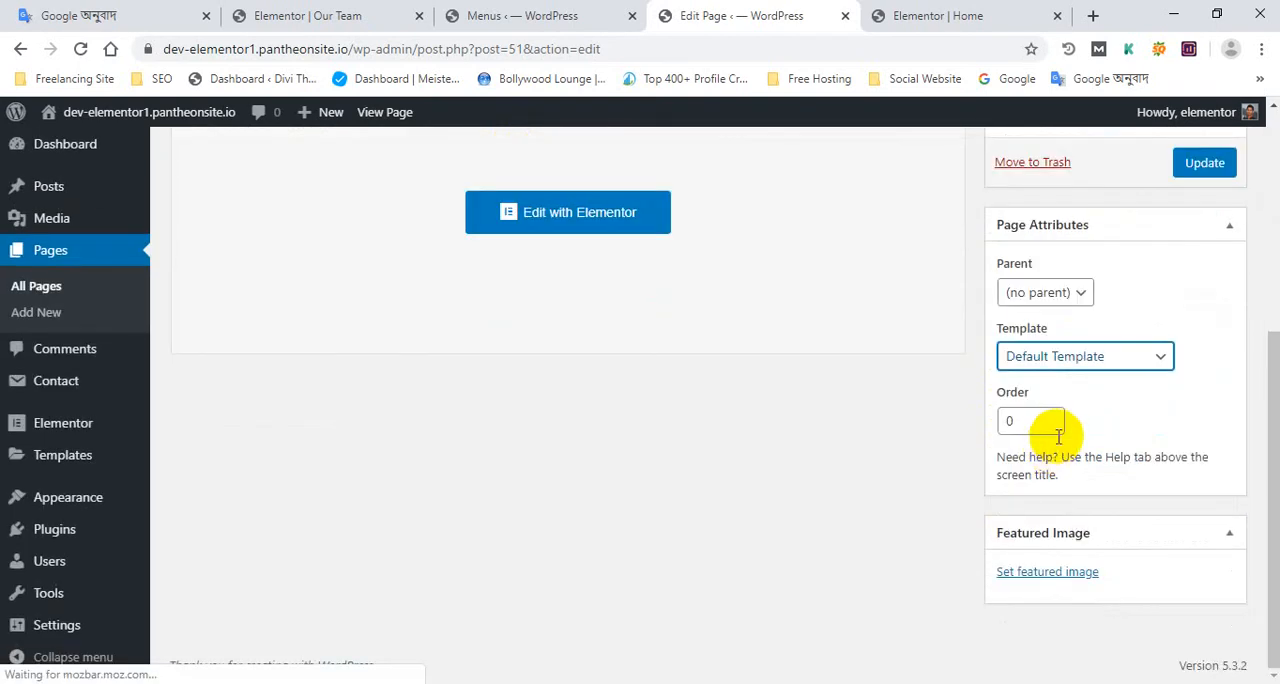
pyautogui.click(1100, 368)
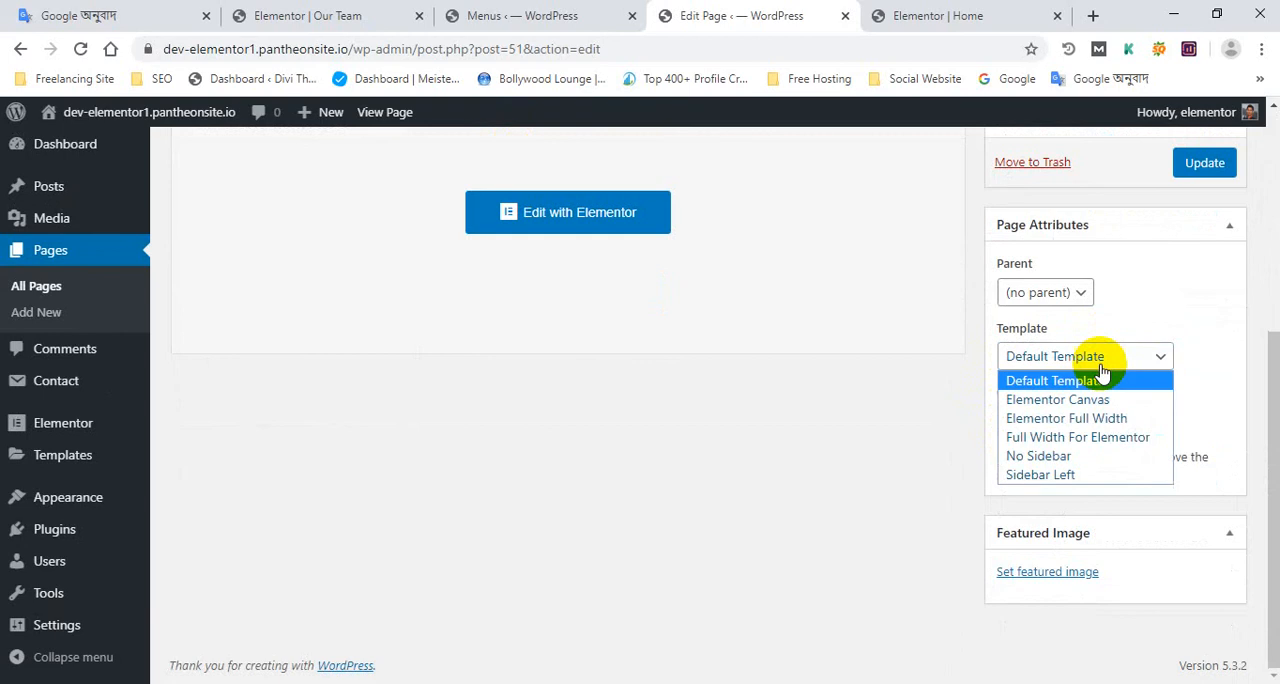
pyautogui.click(1098, 420)
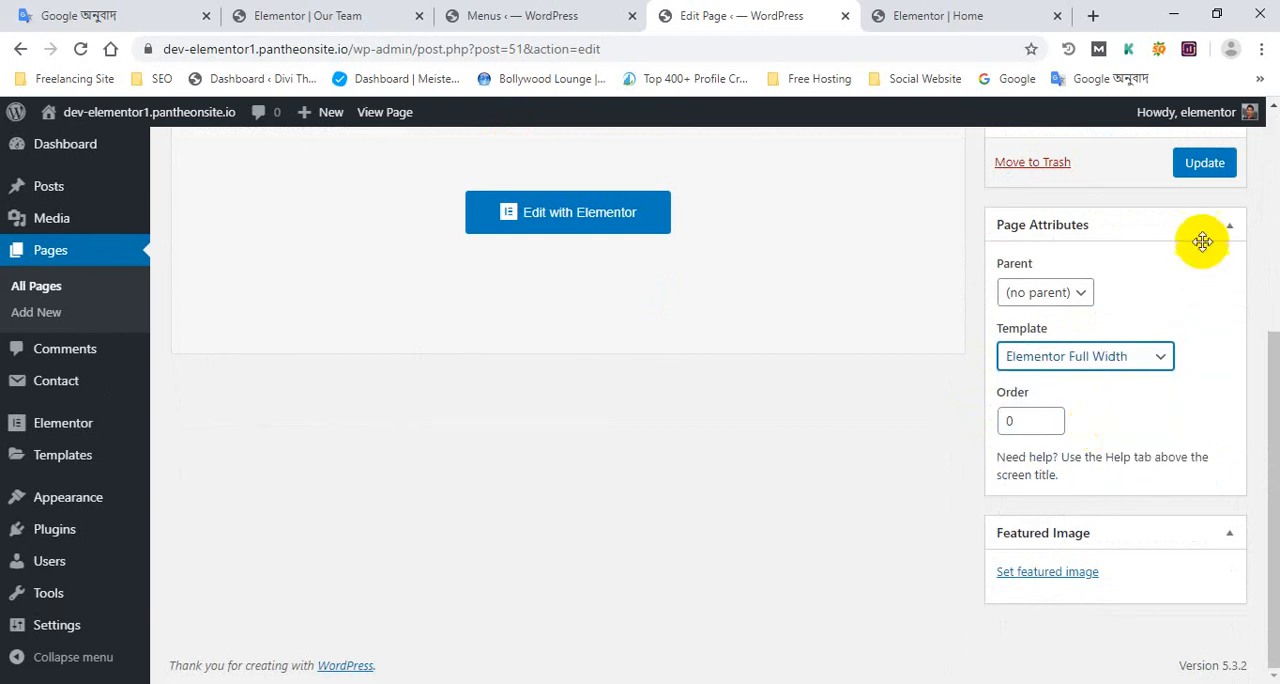
pyautogui.click(1206, 164)
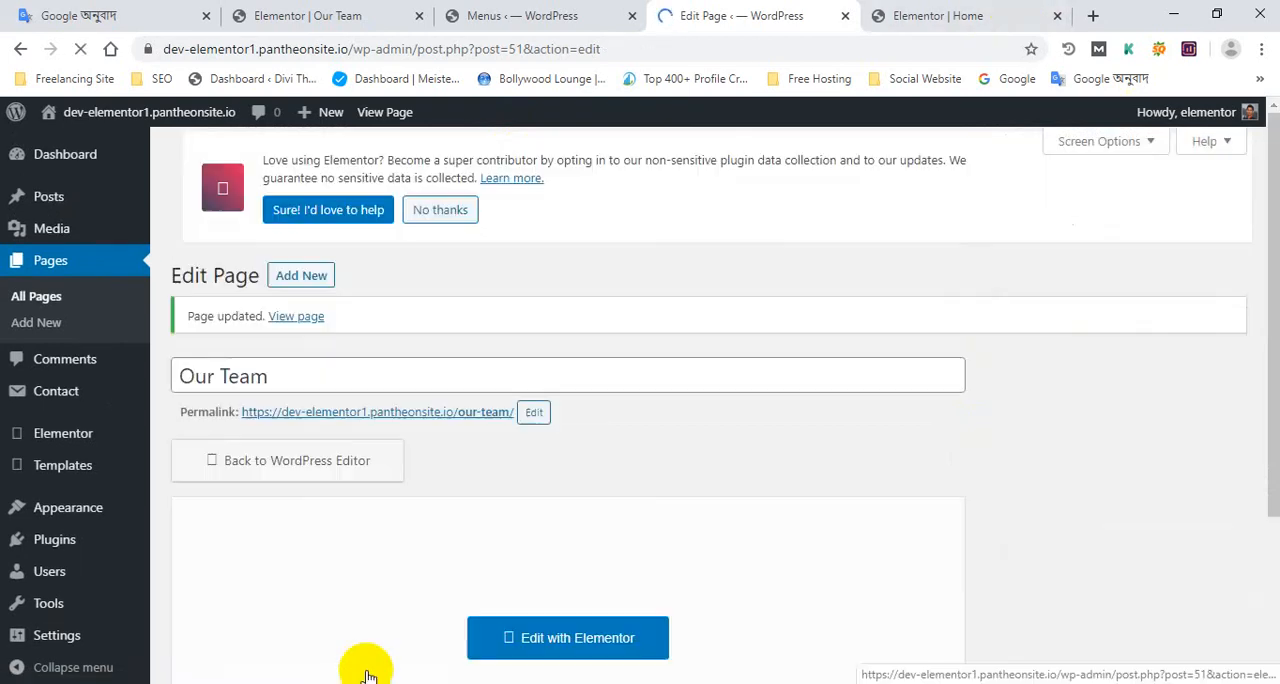
# Reload the live Our Team page in the Chrome incognito window and check whether its layout reflects the new template
pyautogui.moveTo(368, 683)
pyautogui.click(434, 630)
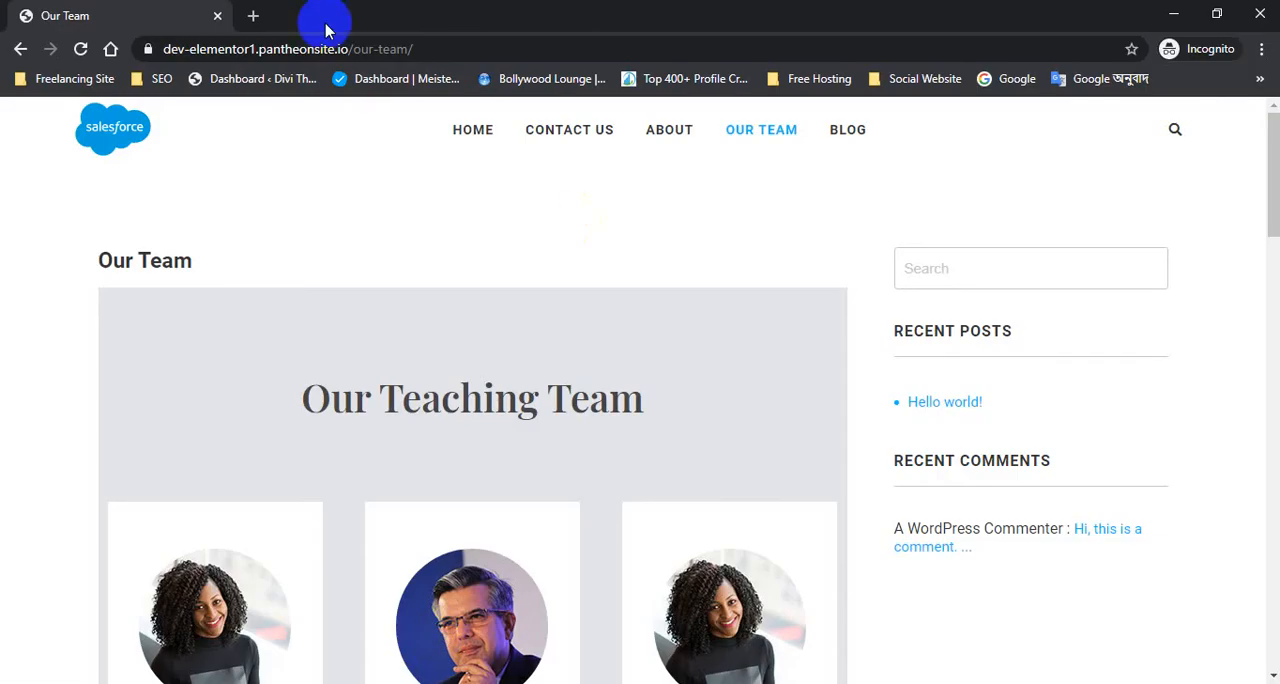
pyautogui.click(81, 52)
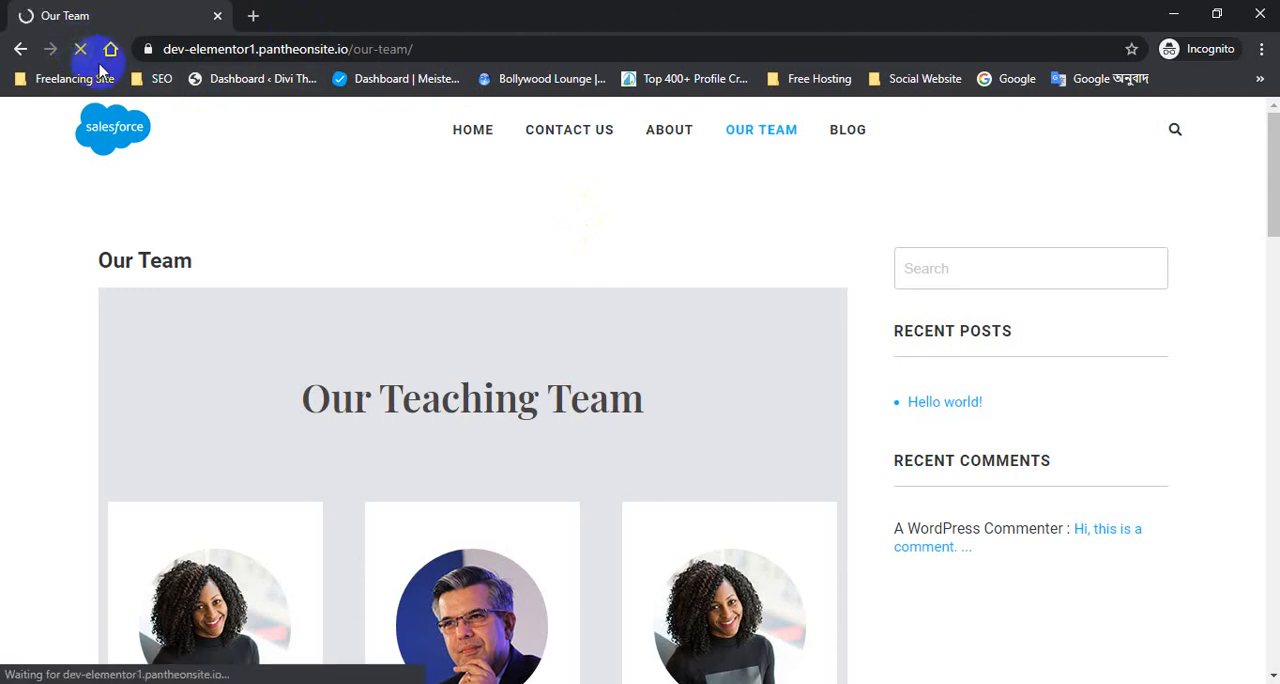
pyautogui.scroll(-1, 1163, 372)
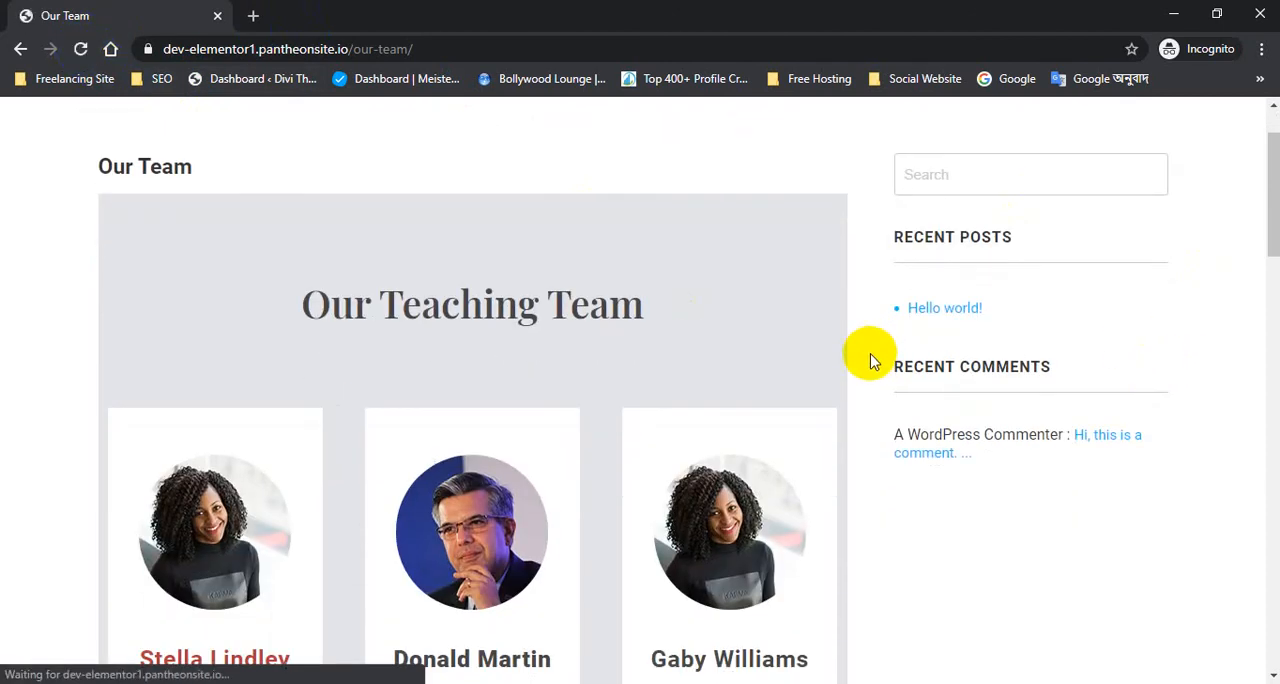
pyautogui.scroll(1, 870, 360)
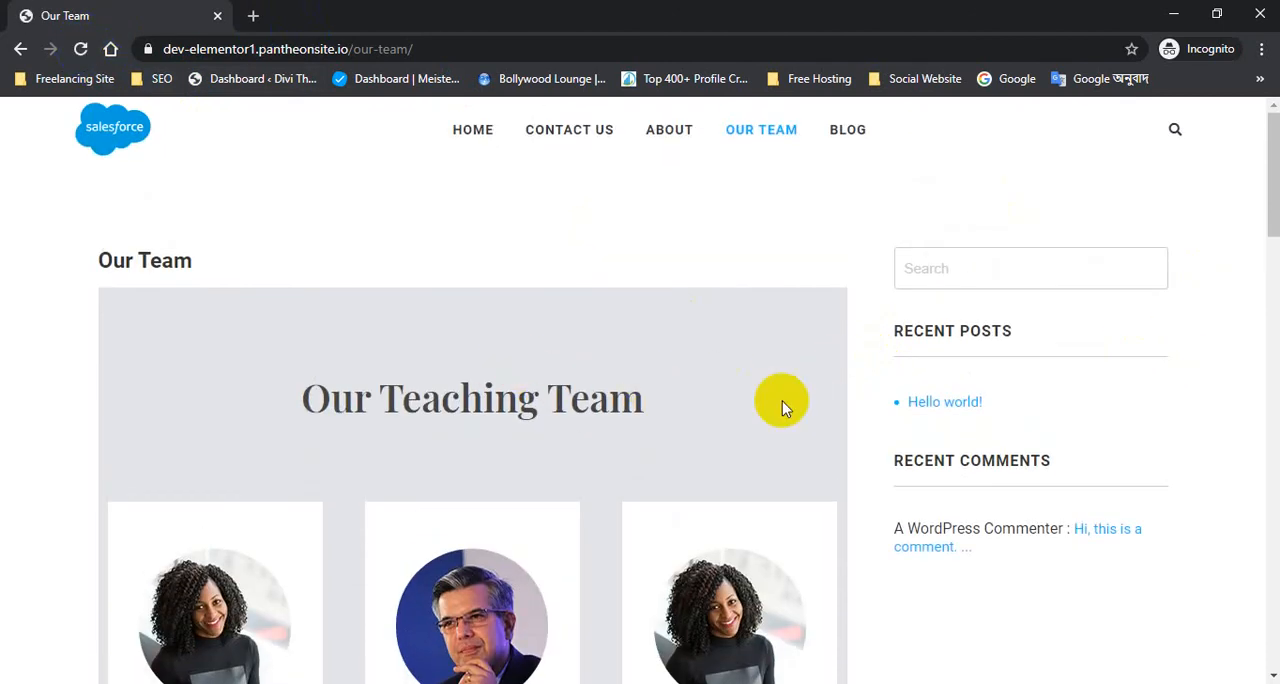
pyautogui.scroll(-1, 782, 401)
pyautogui.scroll(1, 380, 263)
pyautogui.click(78, 55)
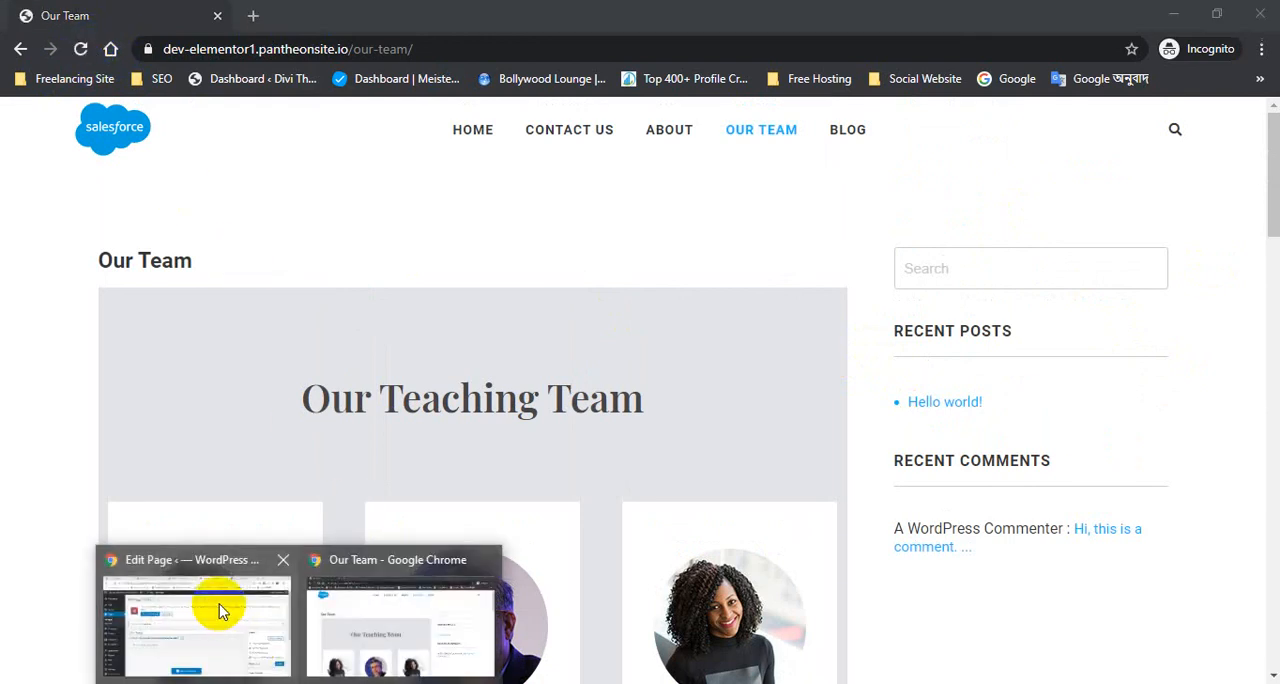
# Return to the Our Team edit screen, check its template setting, reload the screen and update the page again
pyautogui.click(214, 600)
pyautogui.scroll(-2, 1006, 566)
pyautogui.scroll(-3, 900, 350)
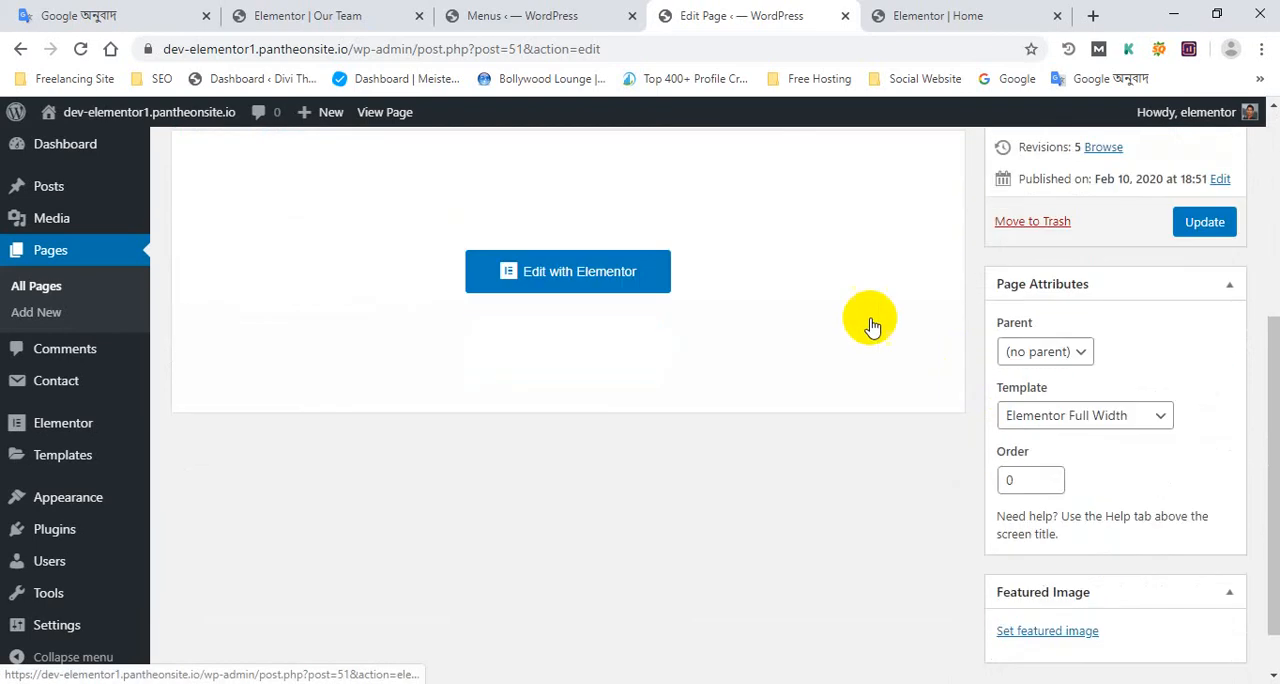
pyautogui.scroll(5, 500, 200)
pyautogui.click(80, 49)
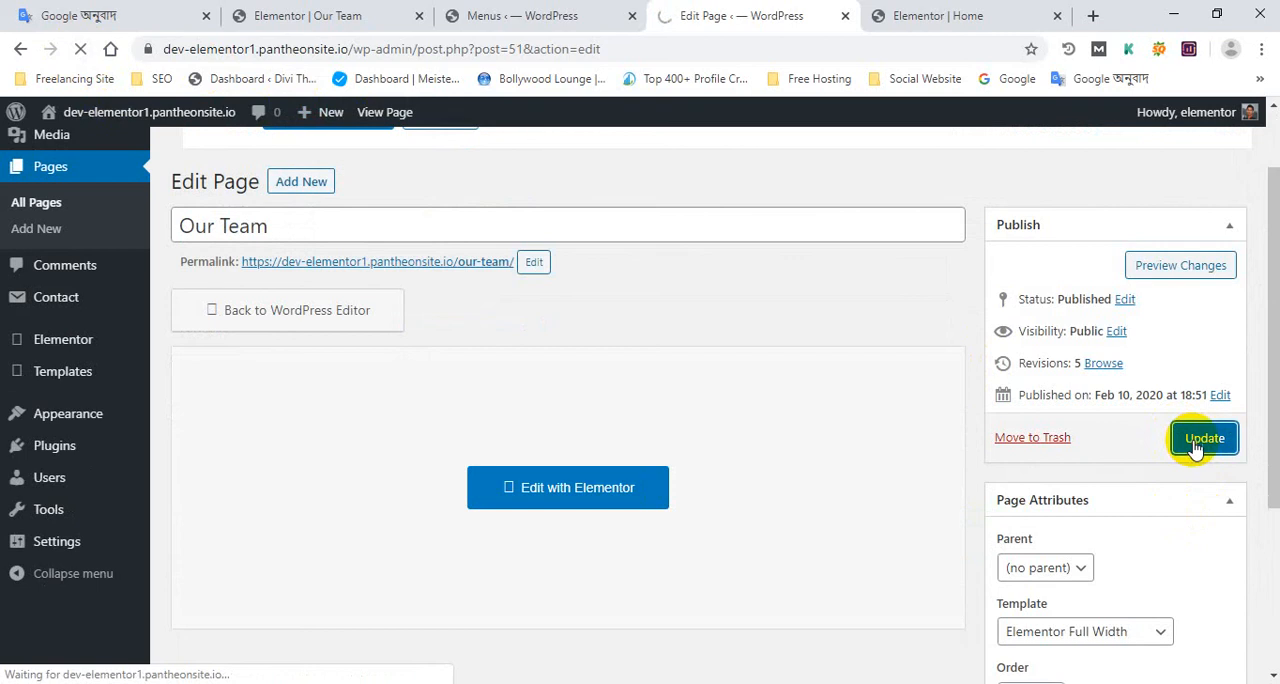
pyautogui.click(1203, 438)
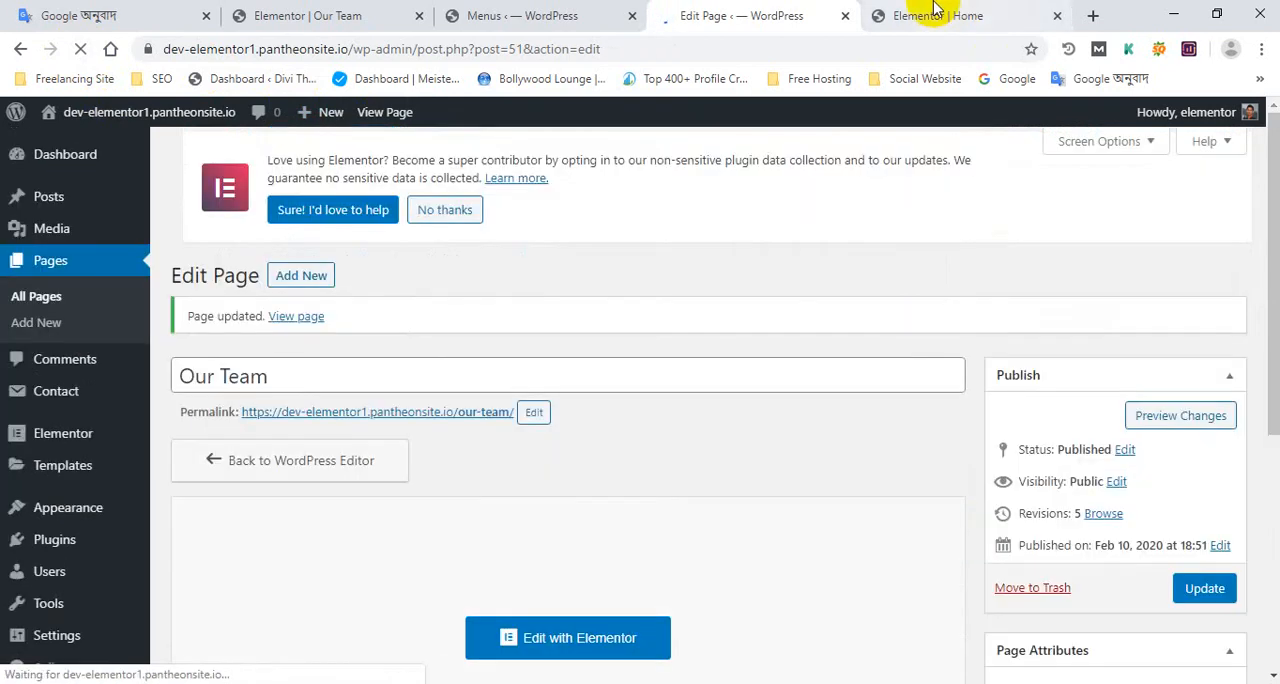
# Open the live Our Team page in a new browser tab from the permalink on its edit screen
pyautogui.click(935, 8)
pyautogui.scroll(5, 500, 235)
pyautogui.click(725, 12)
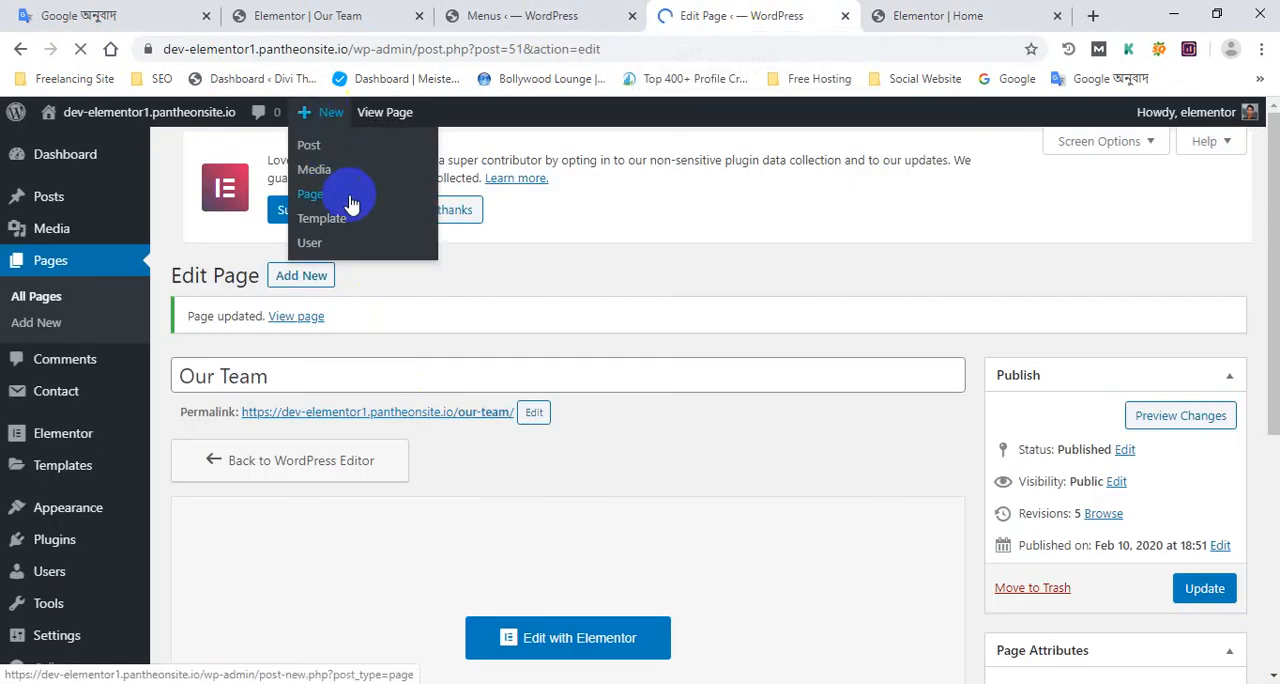
pyautogui.click(350, 197)
pyautogui.keyDown('ctrl'); pyautogui.click(482, 421); pyautogui.keyUp('ctrl')
pyautogui.click(805, 15)
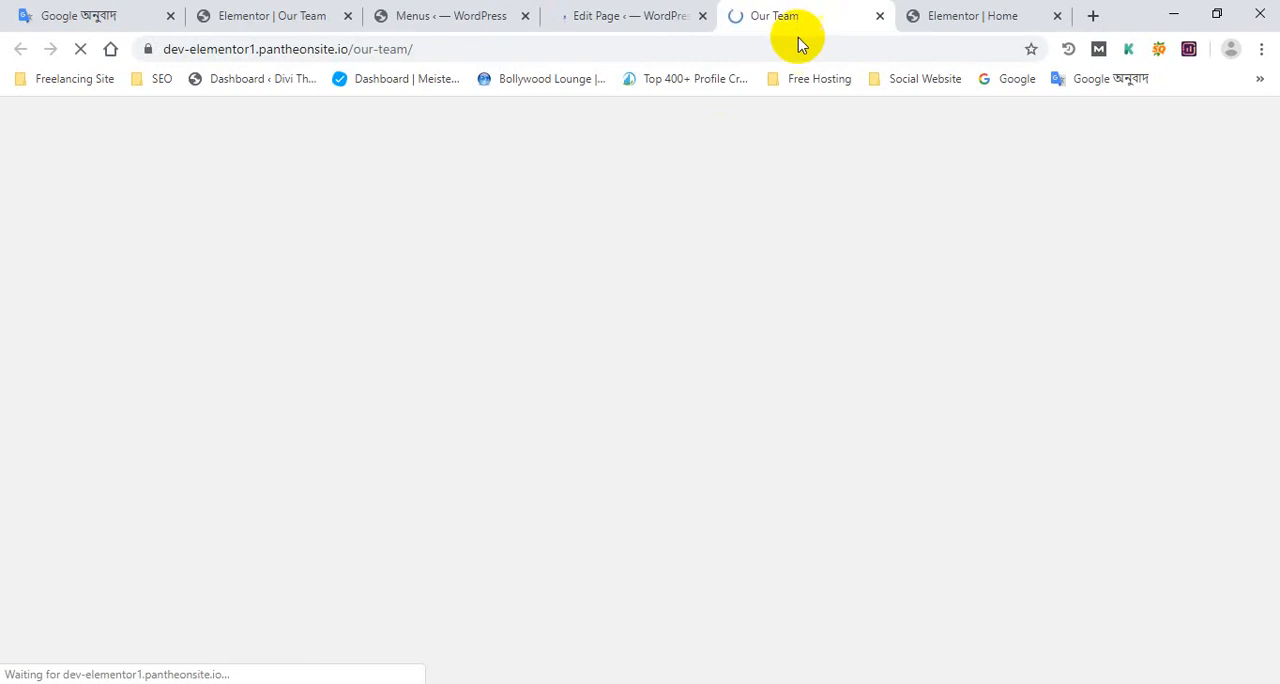
# Examine the live Our Team page's full-width layout down to the "Learn from the very best" section and back to the heading
pyautogui.scroll(-15, 780, 415)
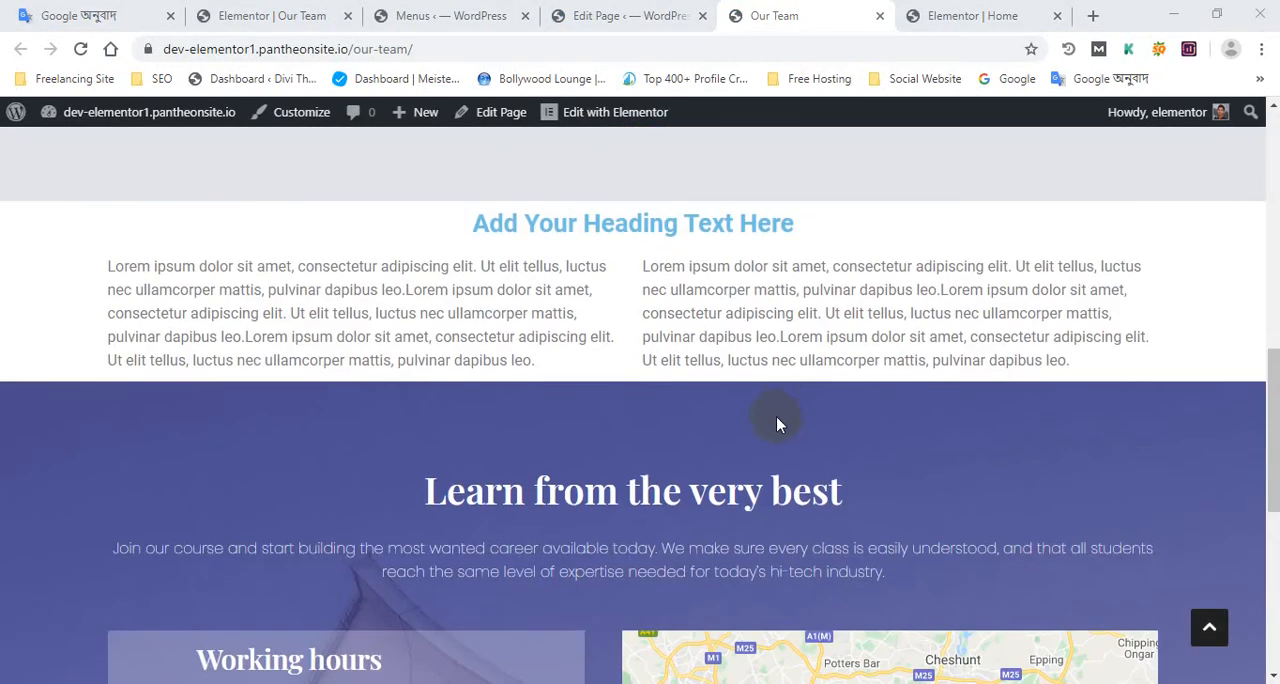
pyautogui.scroll(15, 772, 424)
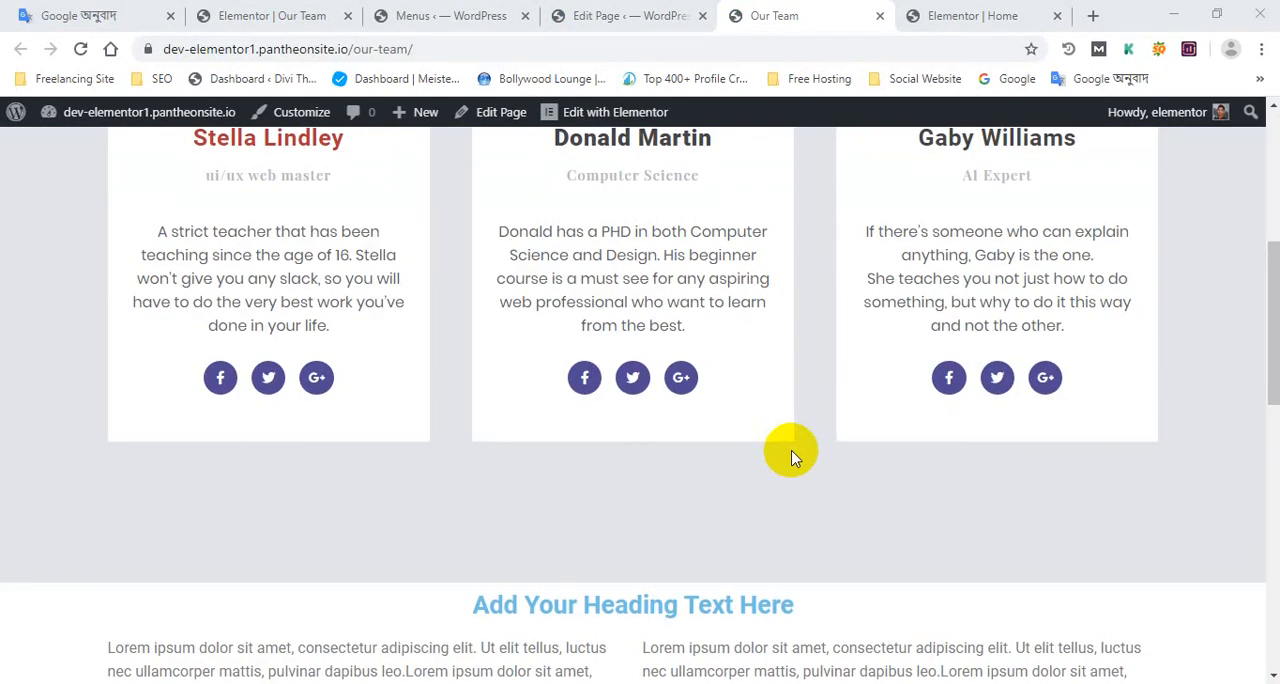
pyautogui.scroll(-12, 790, 450)
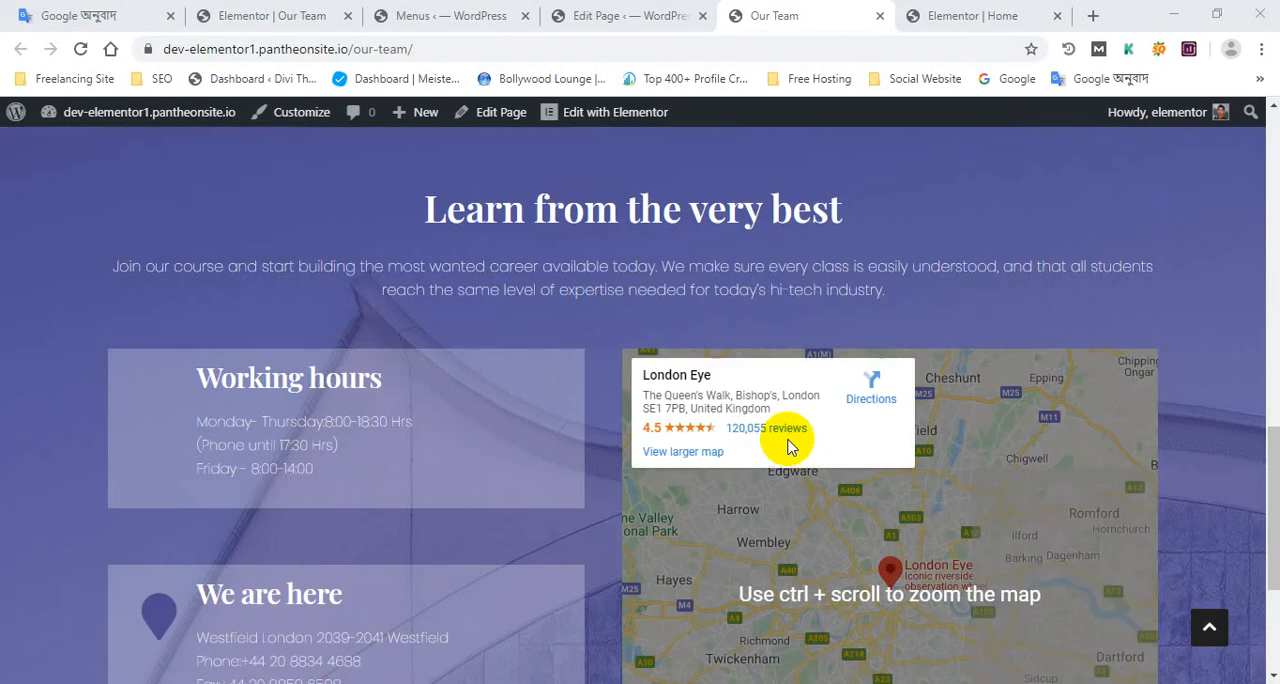
pyautogui.scroll(6, 785, 460)
pyautogui.scroll(8, 782, 461)
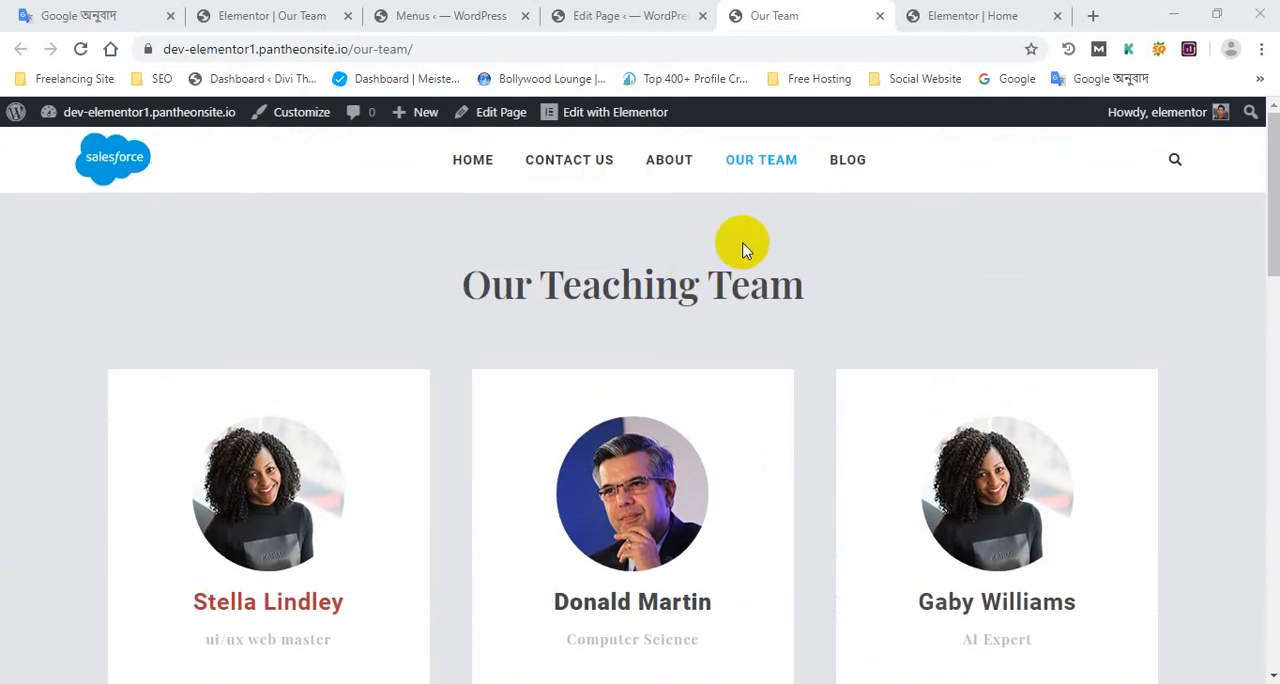